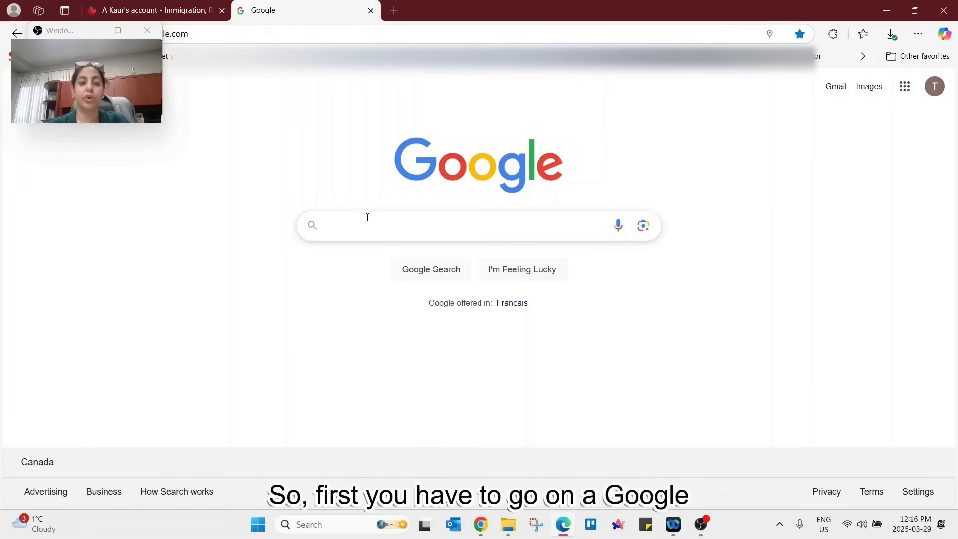
Step: Search Google for 'IRCC GCKEY'
type("IRC")
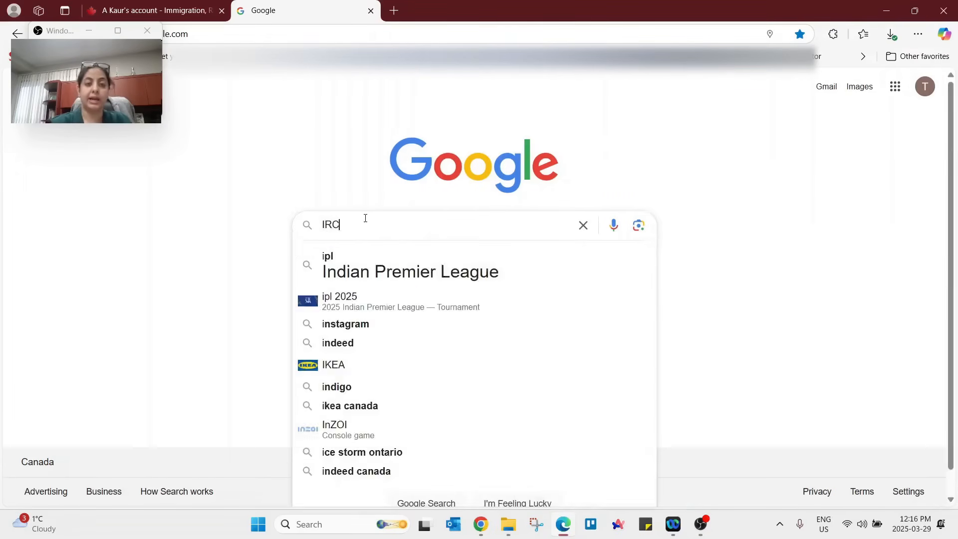
type("C GCKEY")
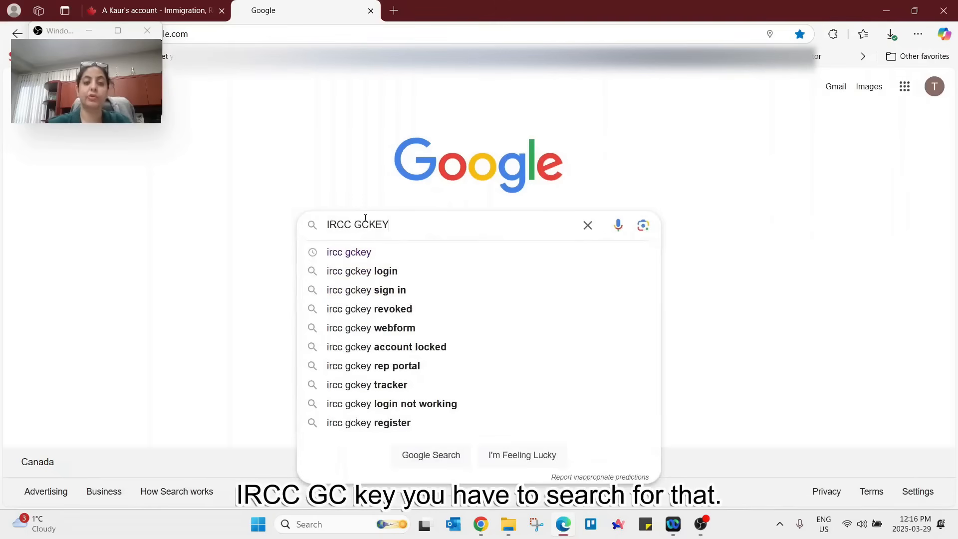
key("Return")
Step: Open the 'Sign in to your IRCC secure account' page, then return to the signed-in account tab
left_click(189, 214)
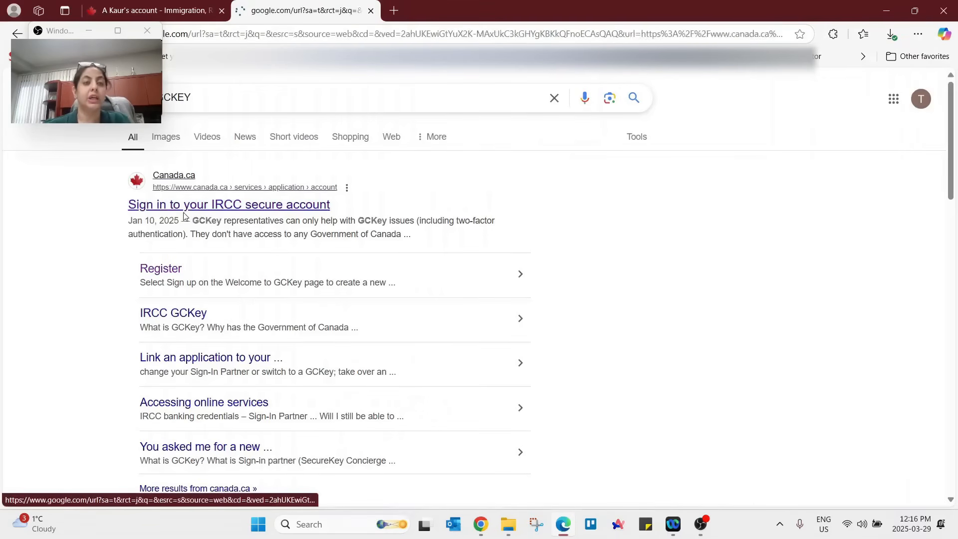
scroll(384, 294, "down", 8)
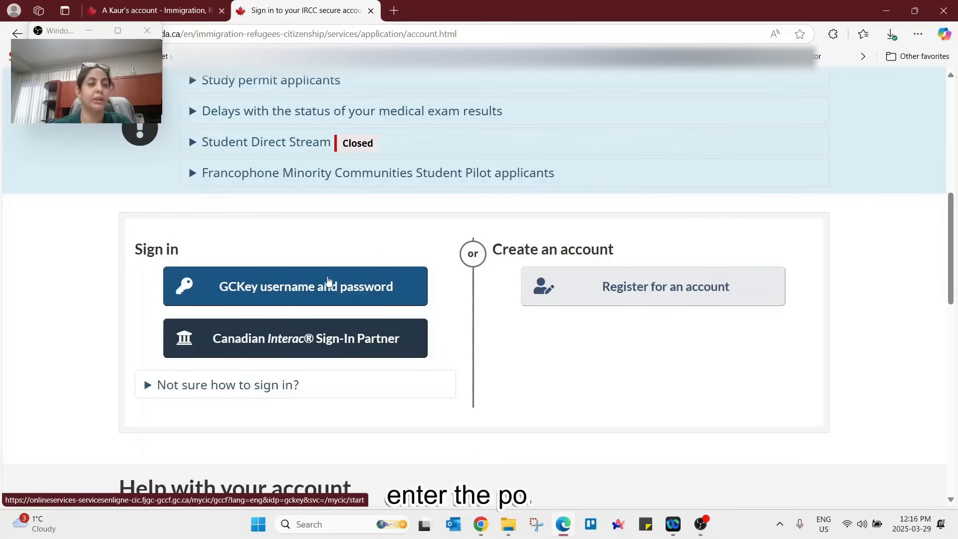
left_click(142, 6)
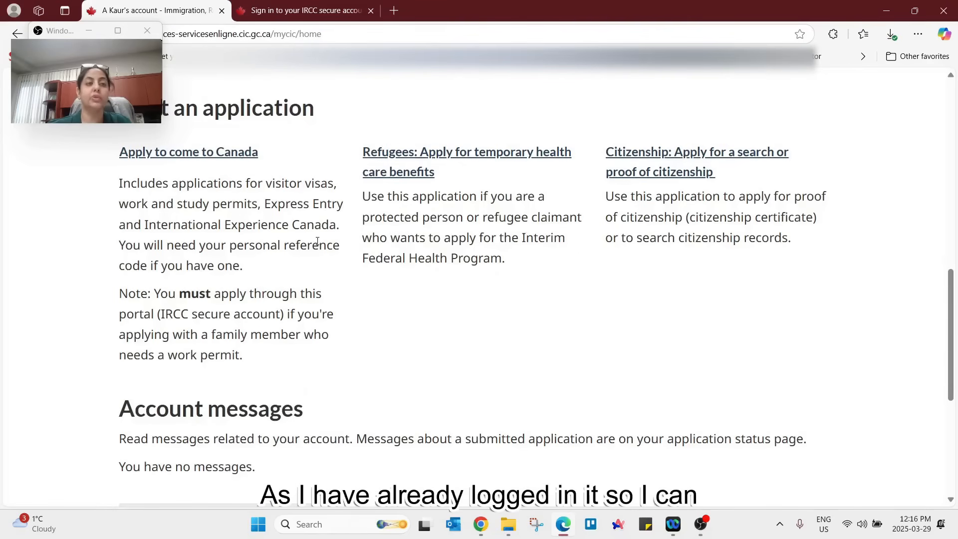
scroll(318, 241, "up", 15)
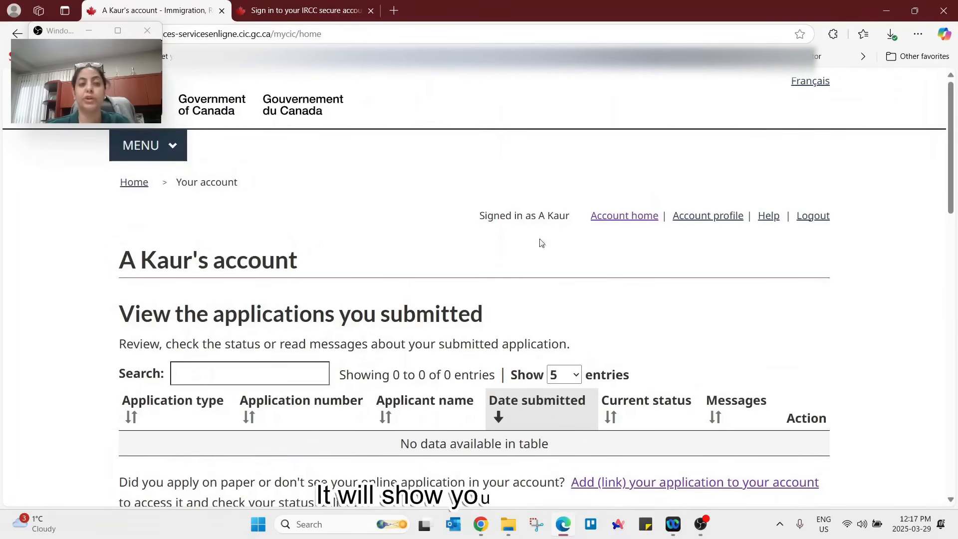
left_click_drag(527, 226, 553, 221)
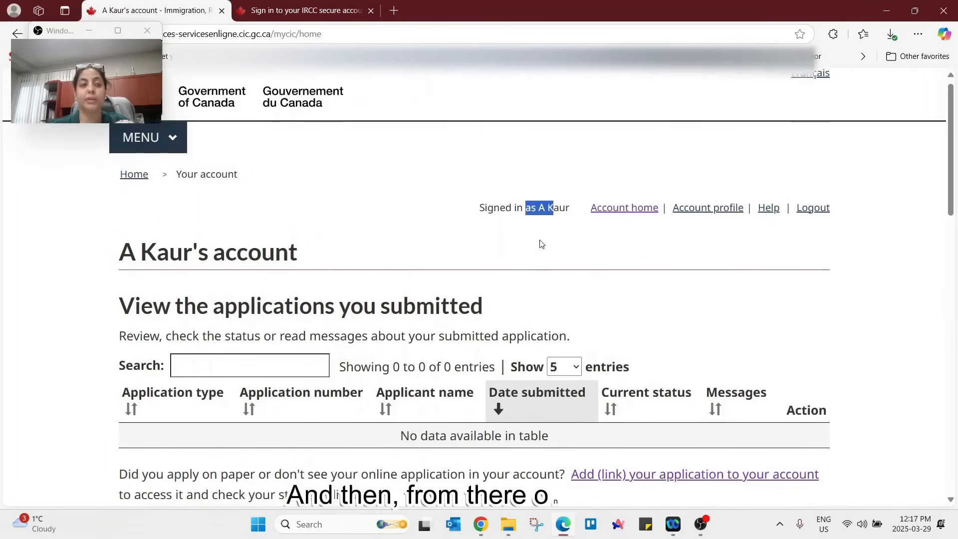
scroll(544, 239, "down", 5)
scroll(542, 244, "down", 5)
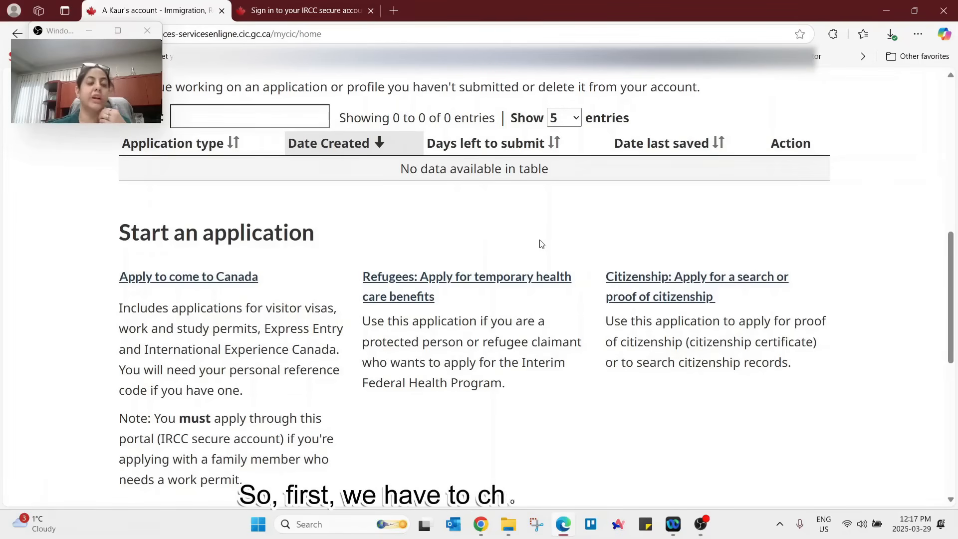
scroll(180, 239, "down", 1)
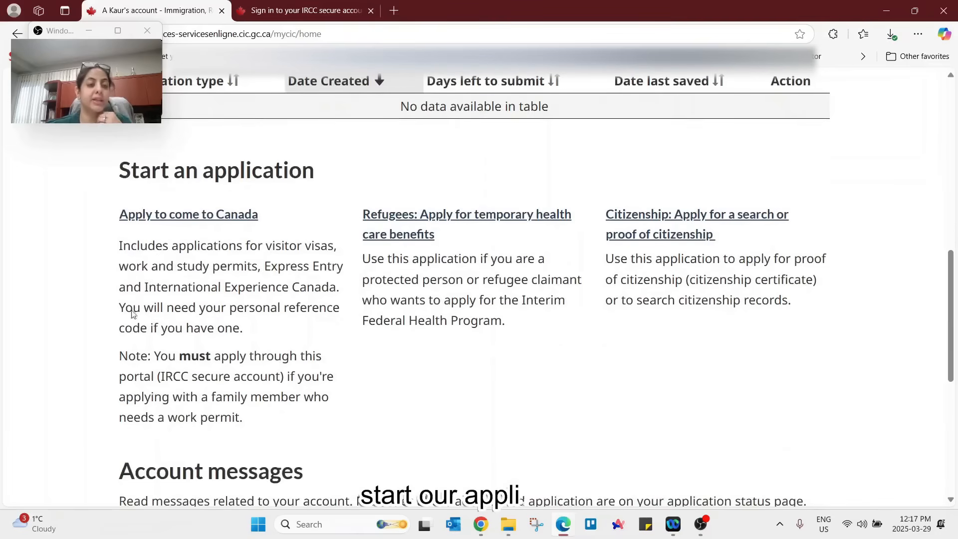
Step: Start 'Apply to come to Canada' and choose the Visitor visa, study and/or work permit questions
left_click(182, 219)
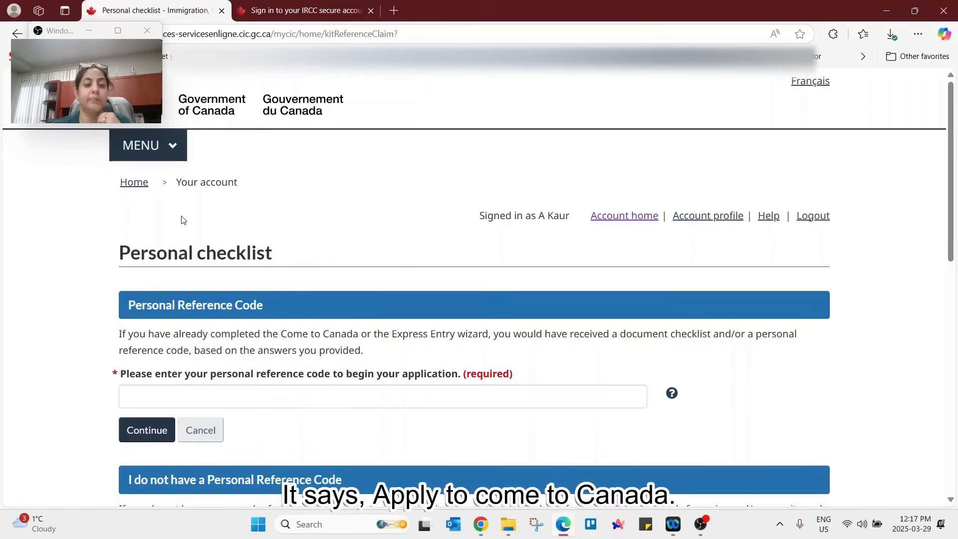
scroll(184, 218, "down", 3)
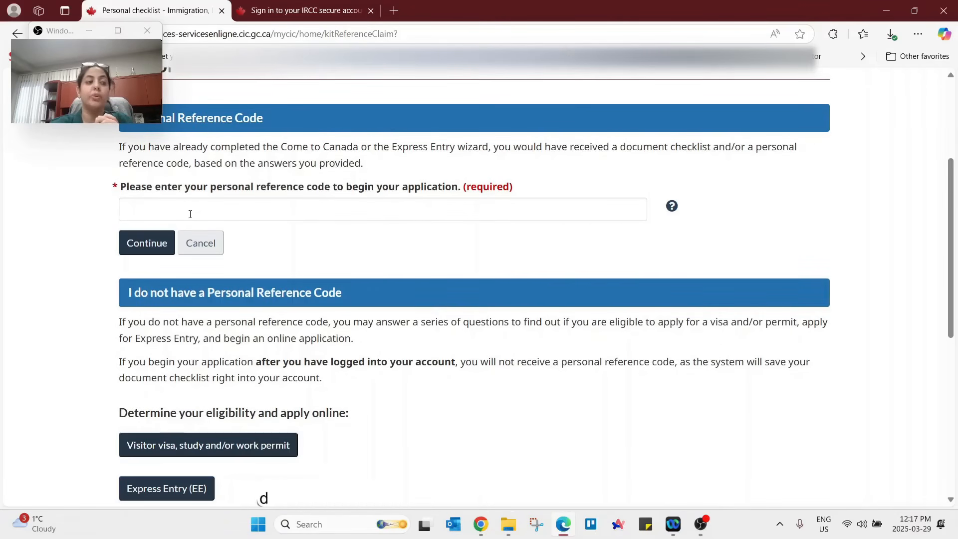
scroll(235, 222, "down", 3)
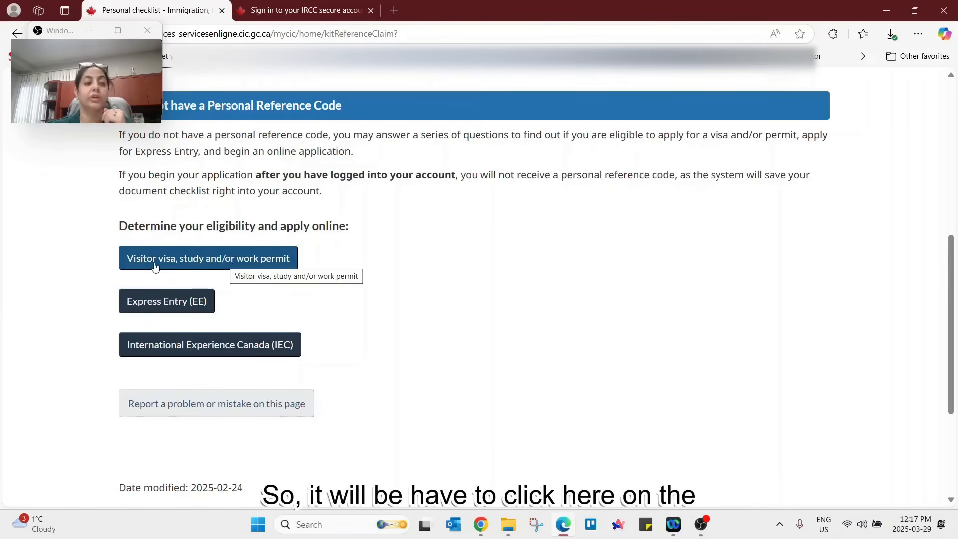
left_click(196, 264)
scroll(219, 270, "down", 3)
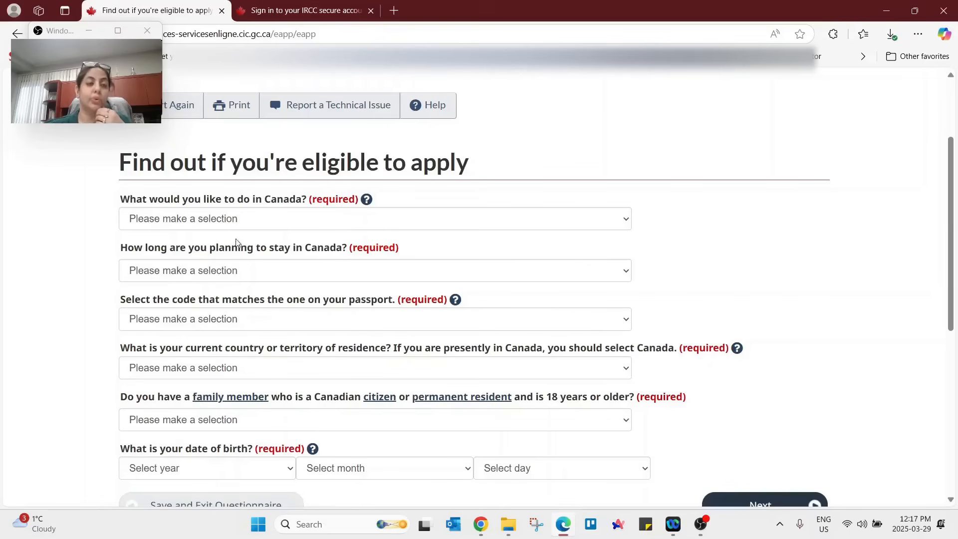
Step: Choose Work as the purpose in Canada and a temporary stay of more than 6 months
left_click(237, 220)
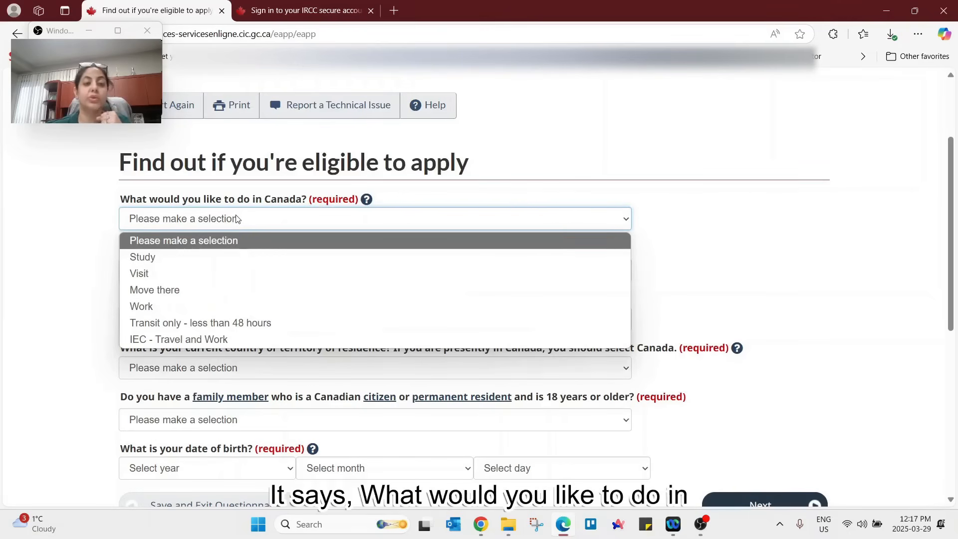
left_click(159, 306)
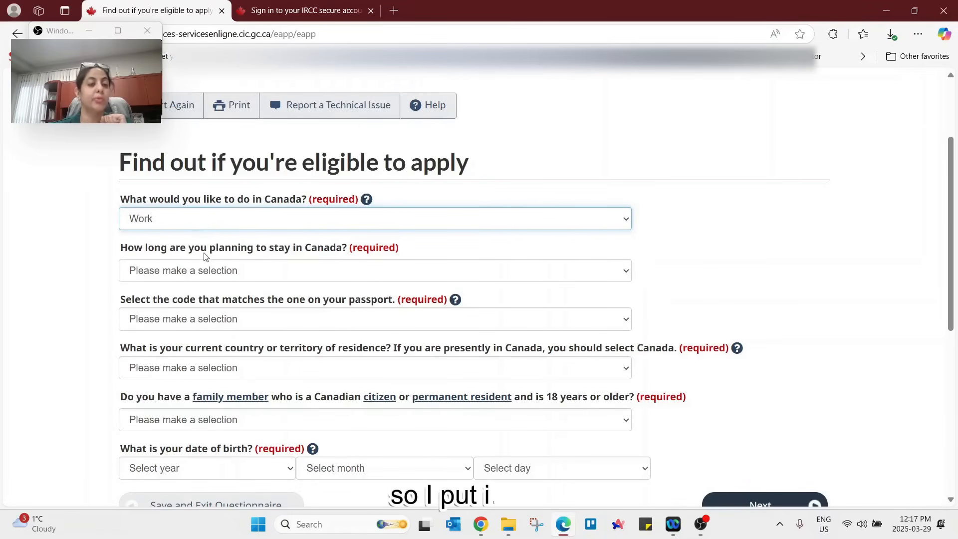
left_click(206, 270)
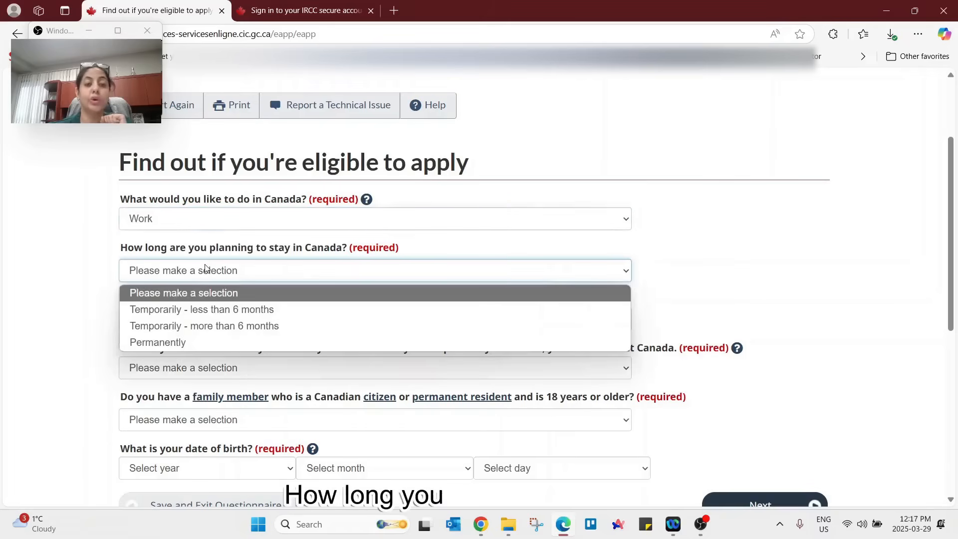
left_click(197, 332)
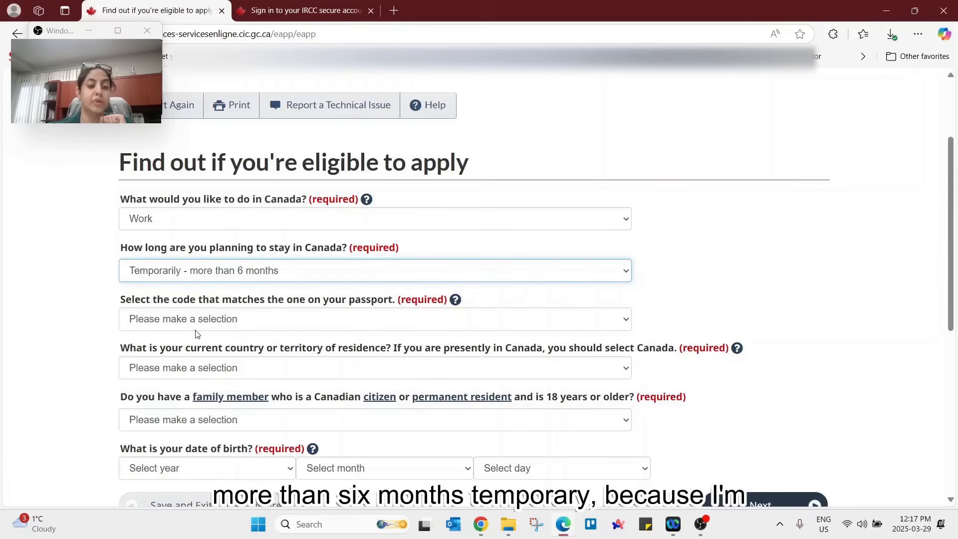
scroll(201, 325, "down", 1)
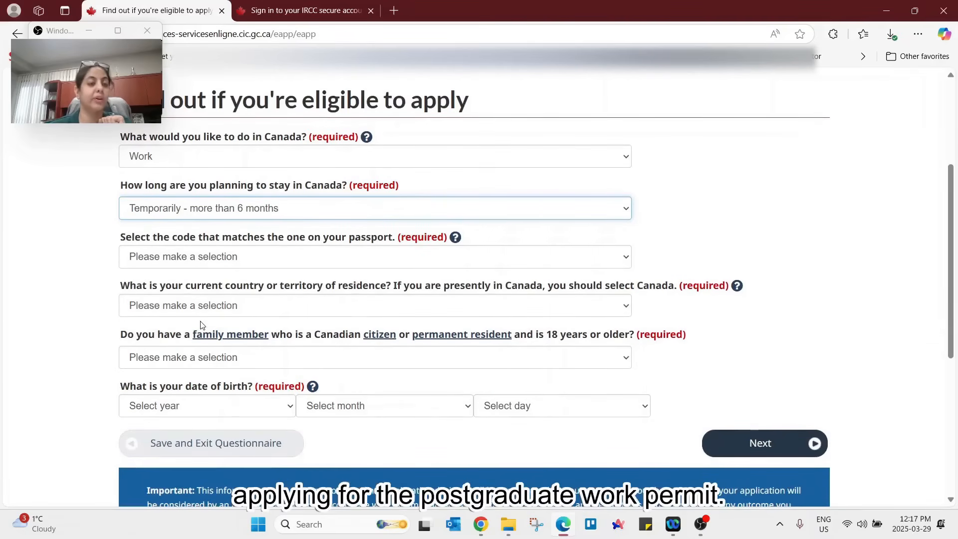
Step: Set the passport code to IND (India) and the country of residence to Canada
left_click_drag(189, 237, 335, 238)
left_click(308, 266)
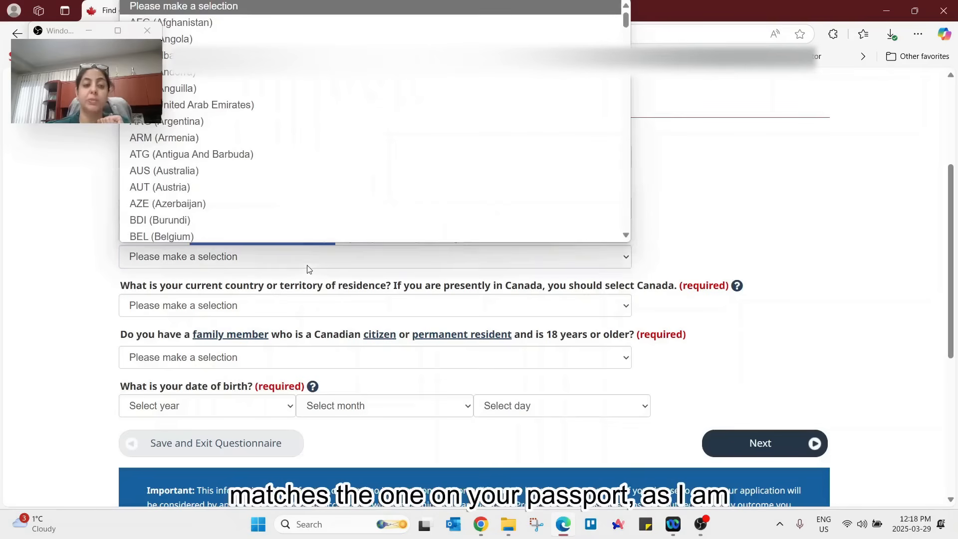
type("ind")
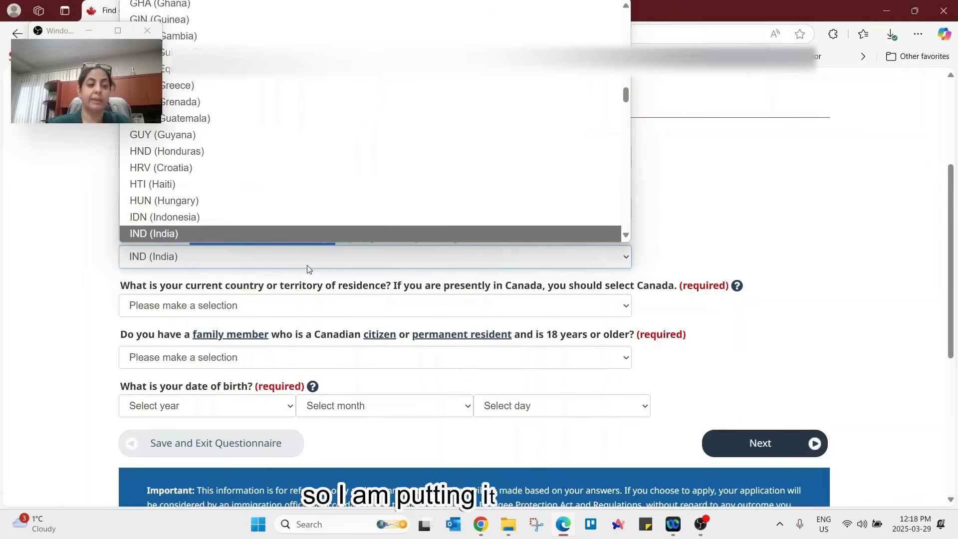
key("Return")
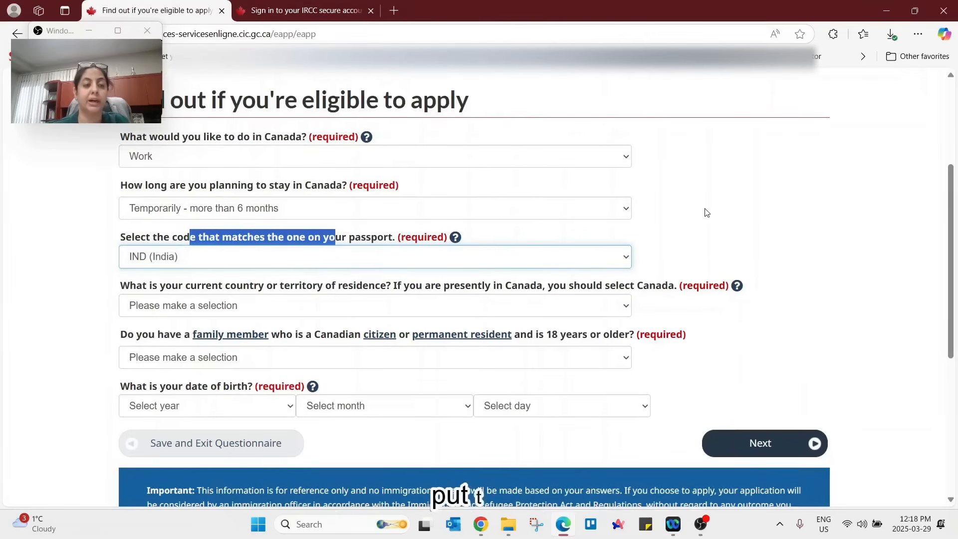
scroll(643, 219, "down", 1)
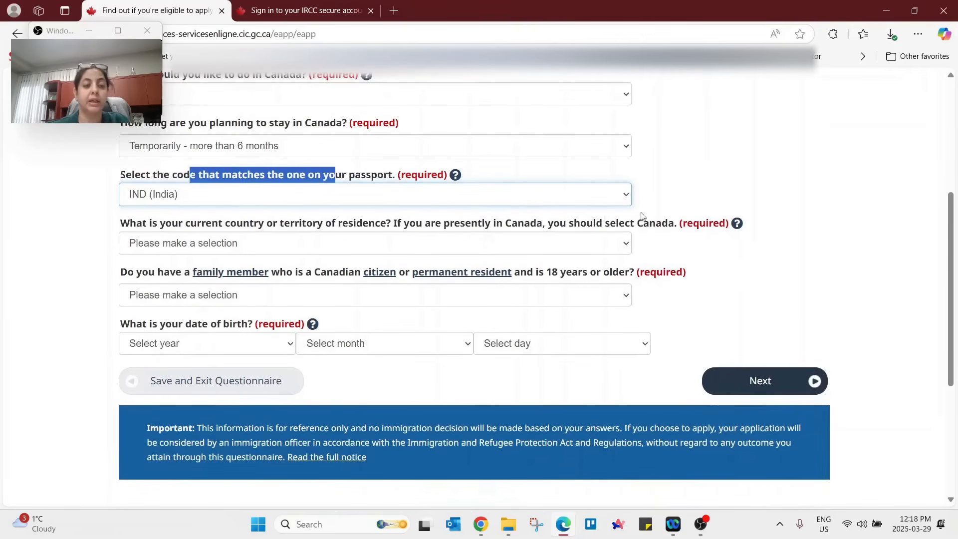
left_click(328, 248)
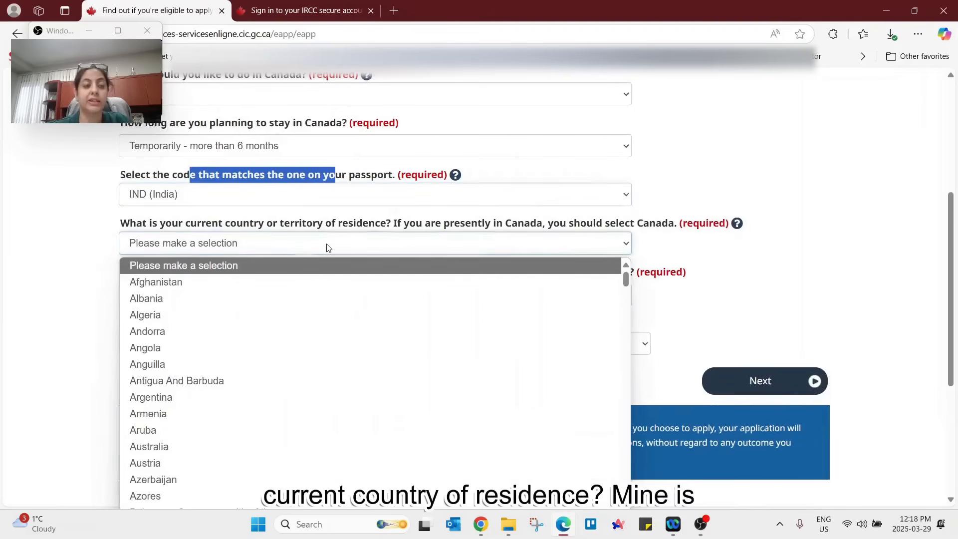
type("canada")
key("Return")
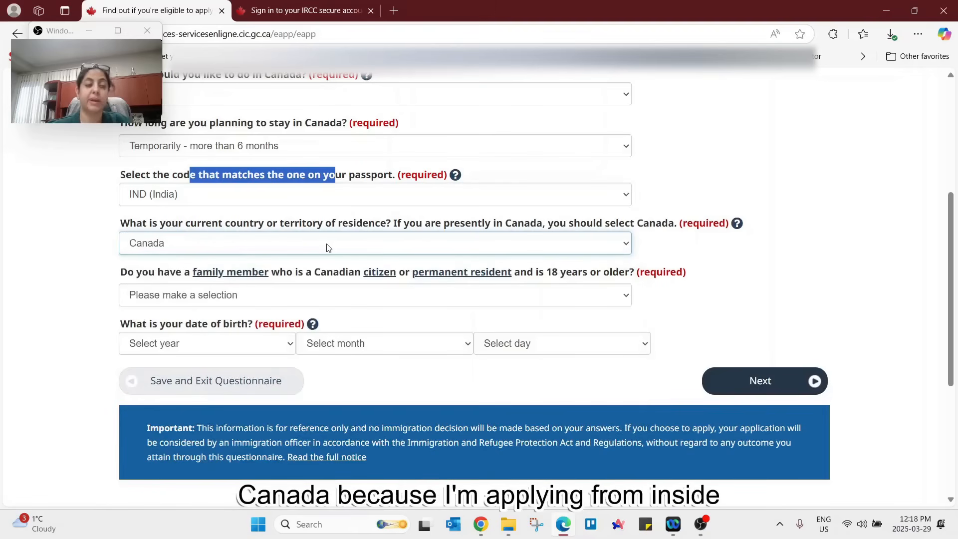
Step: Answer No to having a Canadian family member and set the birth date to November 2000
scroll(445, 279, "down", 1)
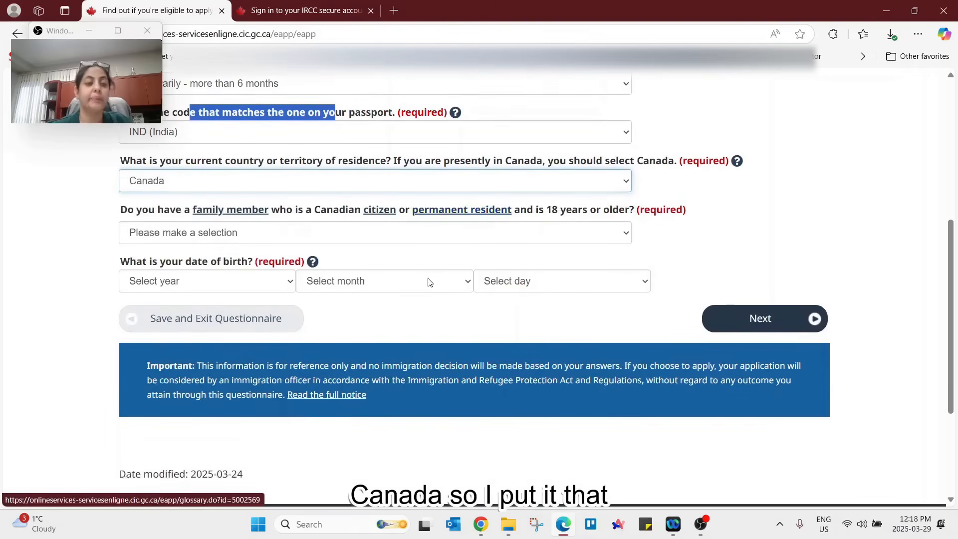
left_click(234, 232)
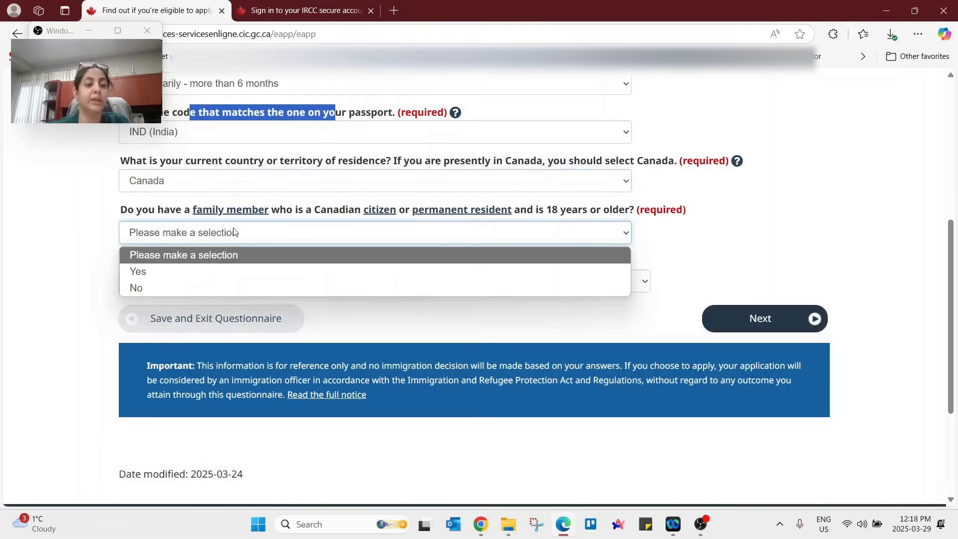
left_click(175, 288)
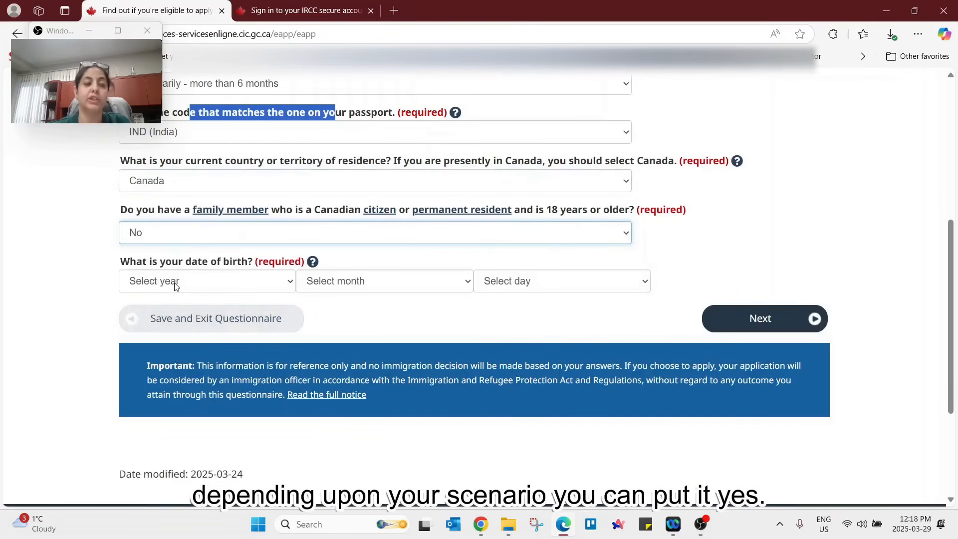
left_click(224, 284)
type("1995")
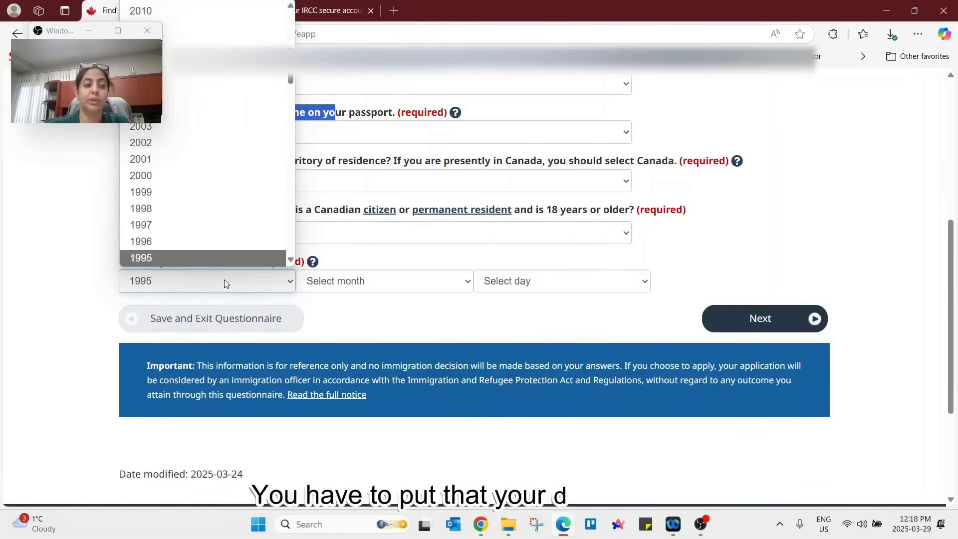
key("Tab")
left_click(225, 283)
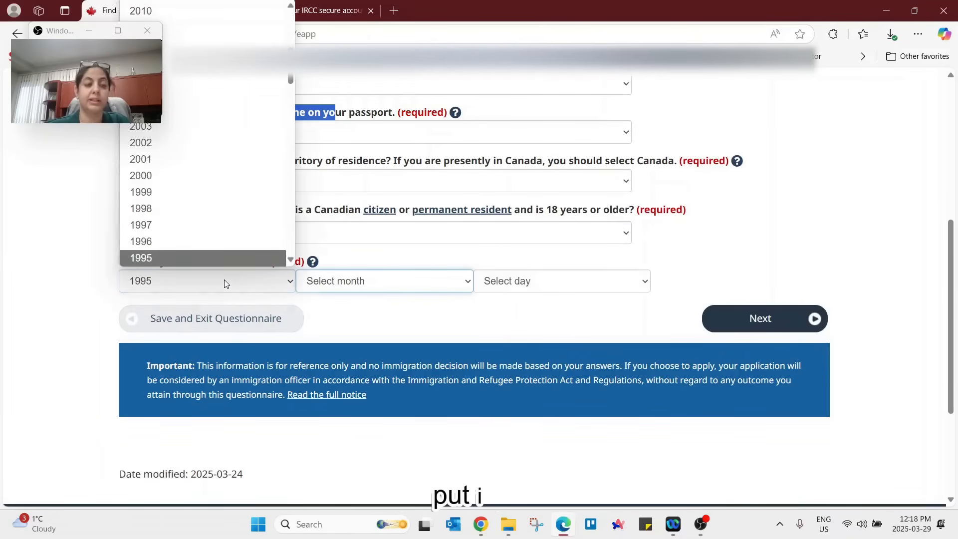
type("2000")
key("Return")
key("Tab")
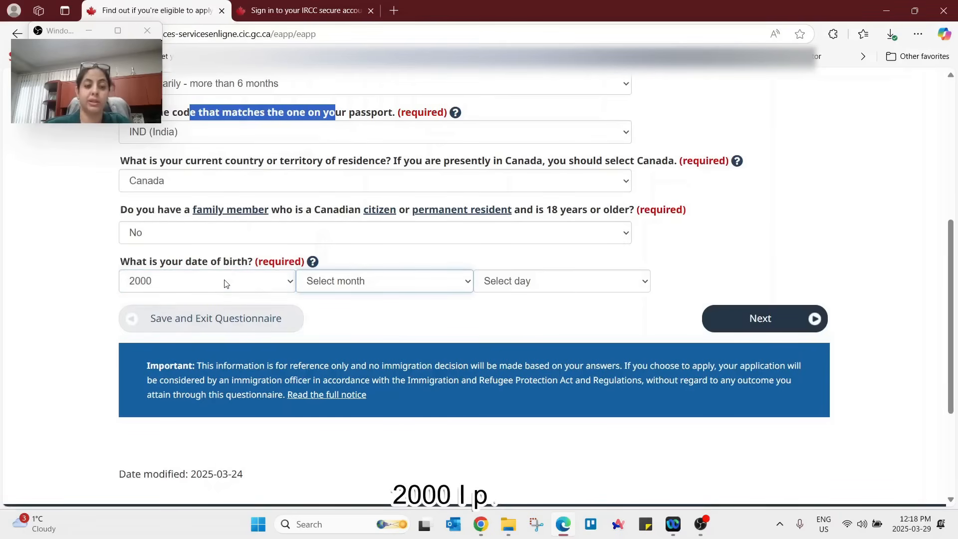
type("n")
key("Tab")
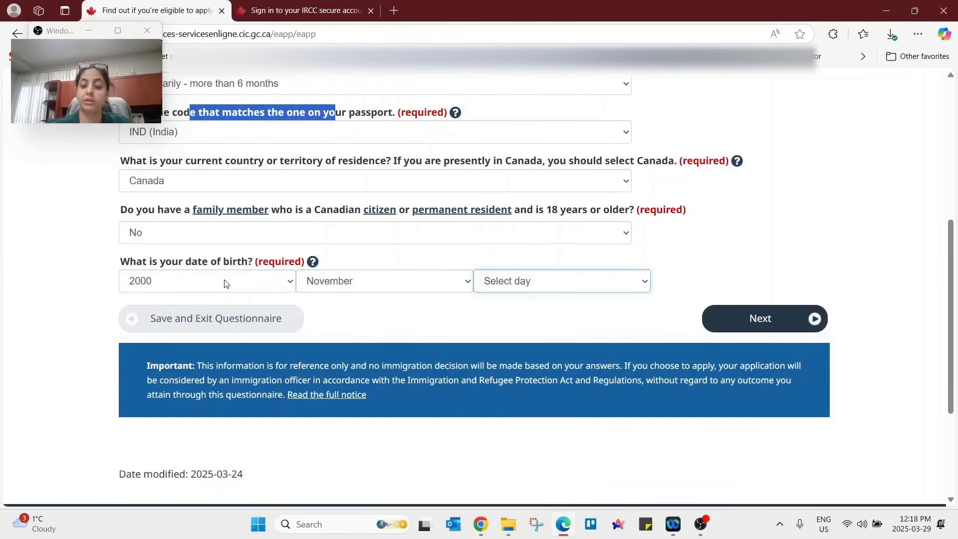
Step: Submit the opening answers and answer No to being a U.S. permanent resident
left_click(737, 310)
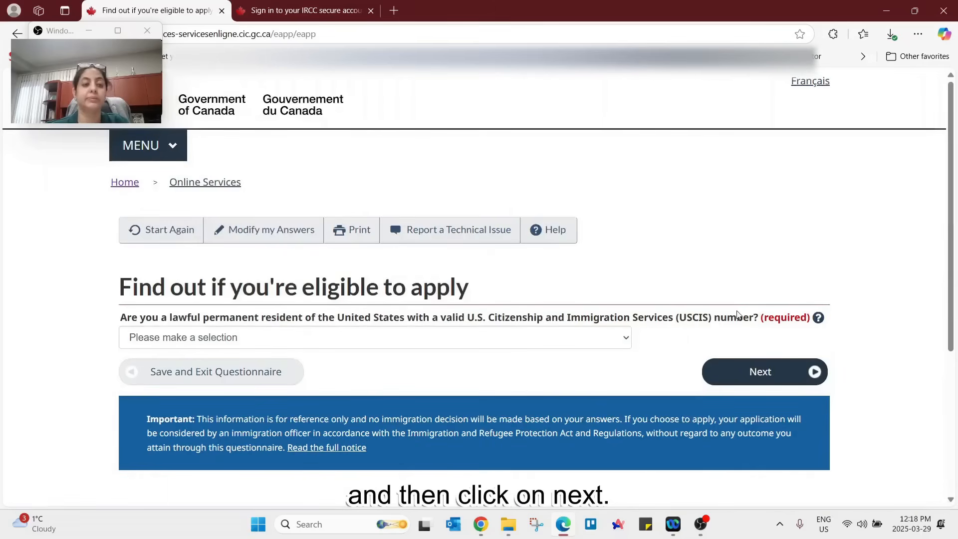
scroll(509, 387, "down", 1)
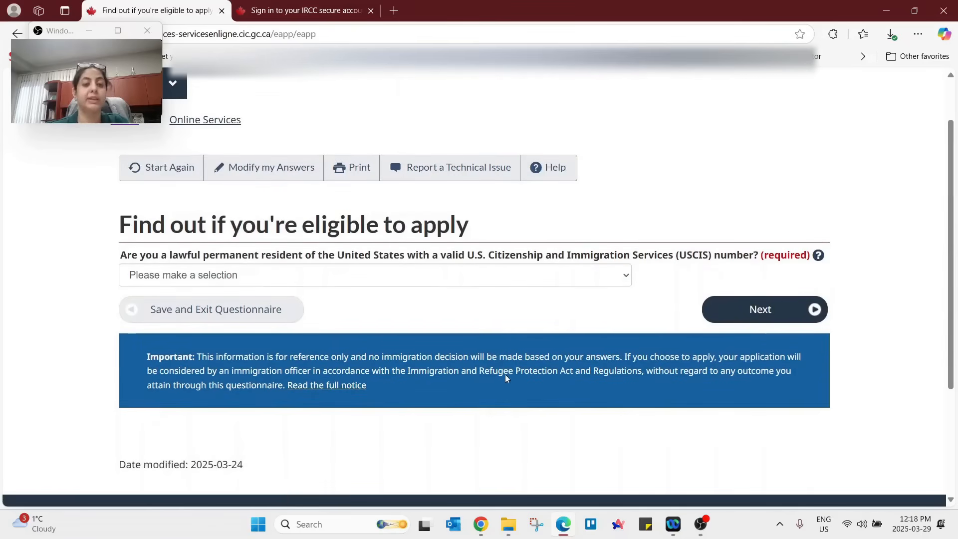
left_click(277, 283)
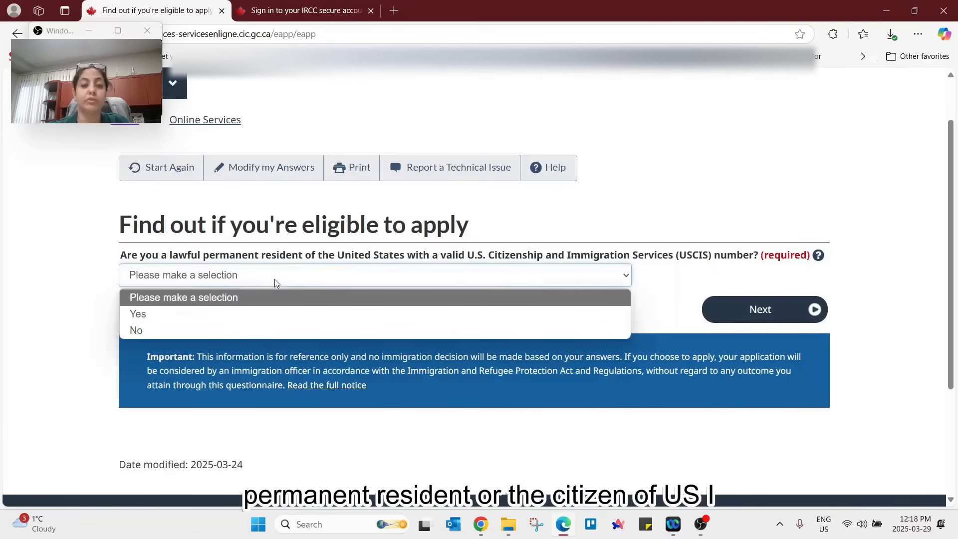
left_click(248, 327)
left_click(742, 317)
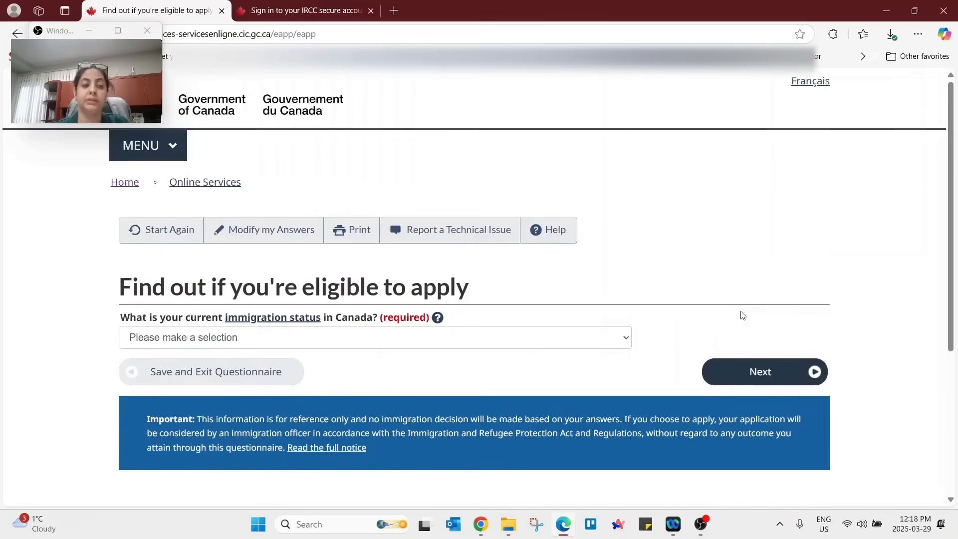
Step: Set the current immigration status in Canada to Student and continue
scroll(193, 272, "down", 1)
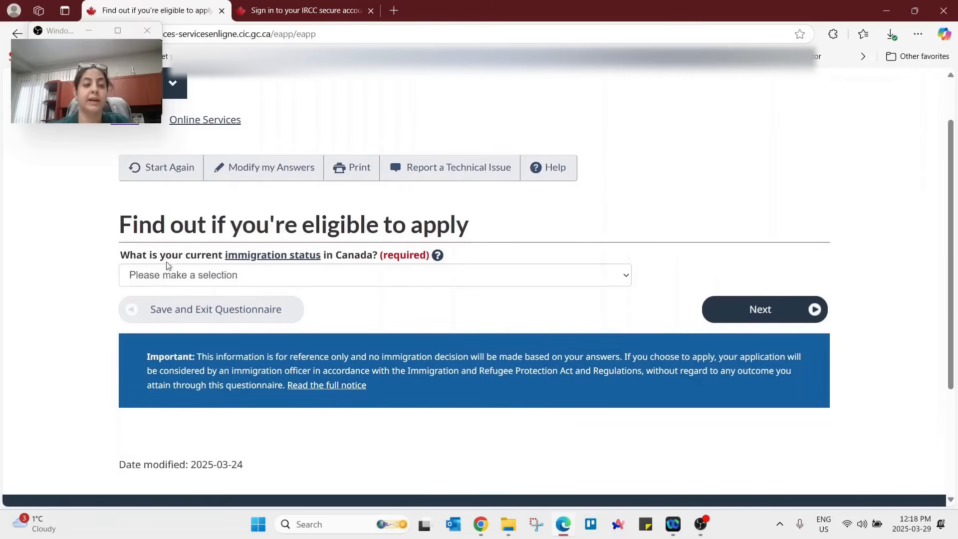
left_click(194, 274)
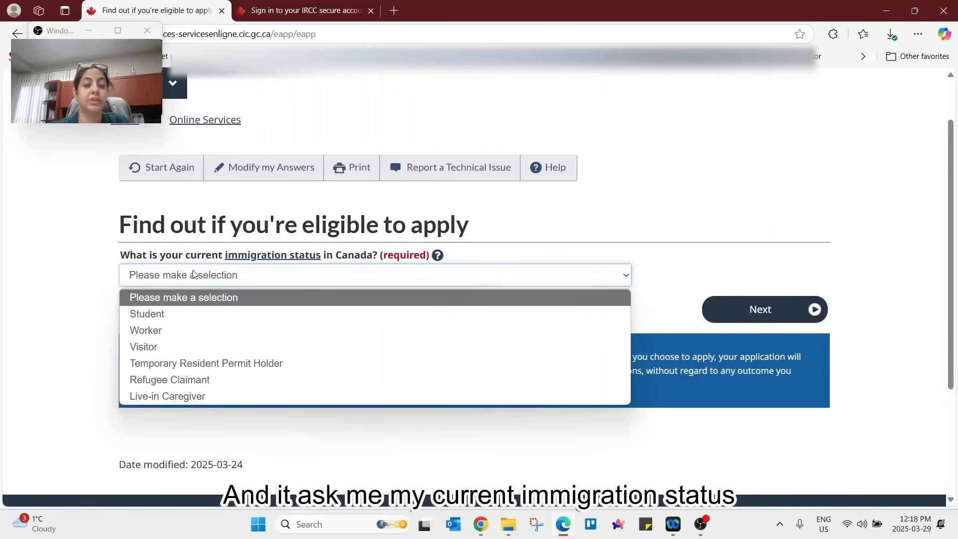
left_click(173, 328)
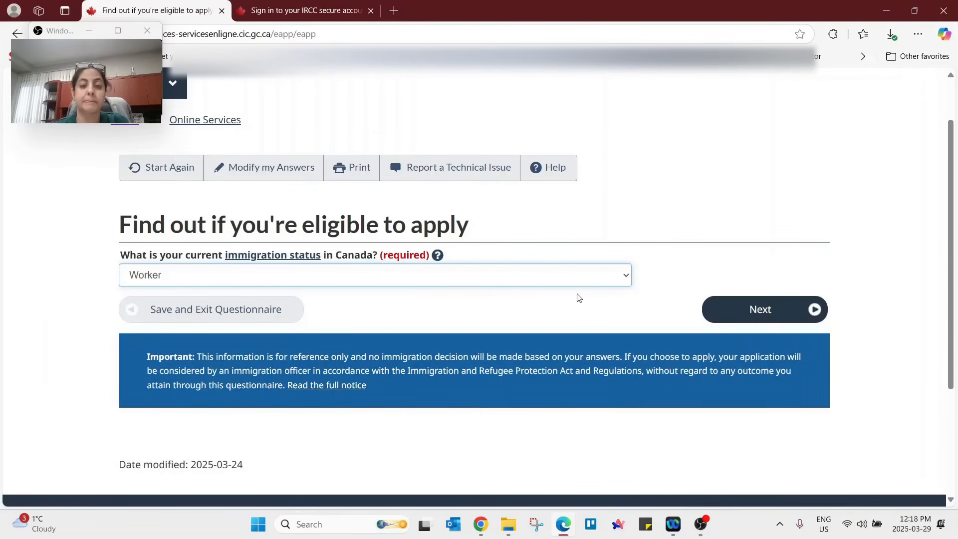
left_click(578, 277)
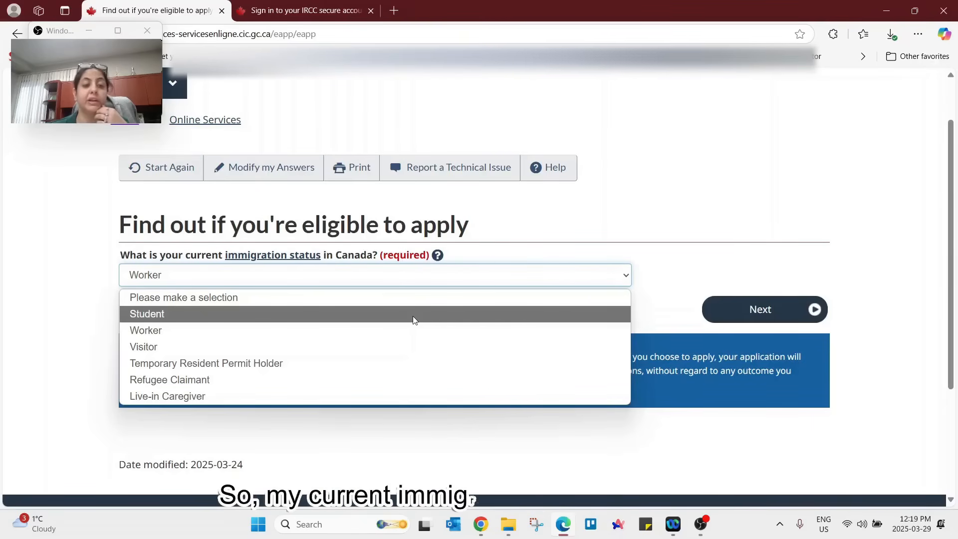
left_click(413, 317)
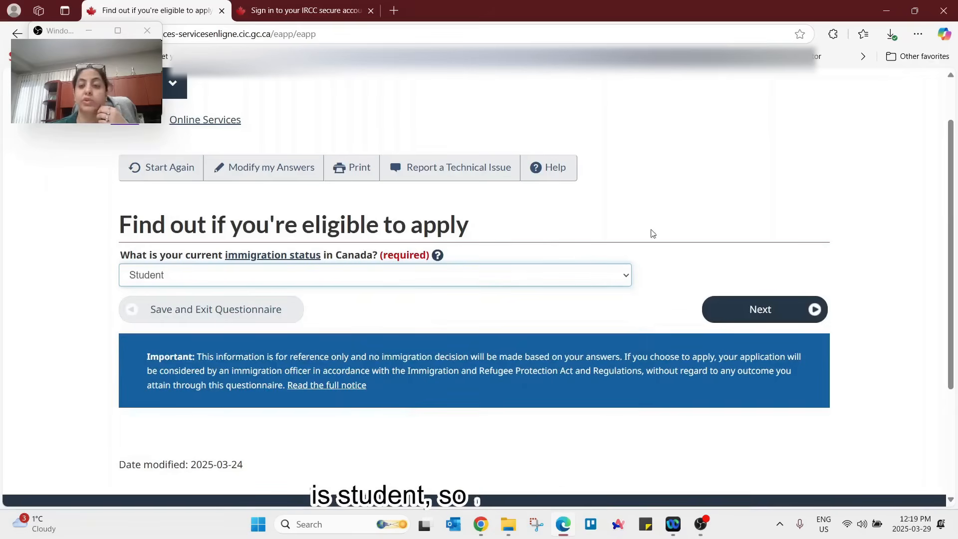
left_click(746, 320)
Step: Answer No to working on campus
scroll(493, 346, "down", 1)
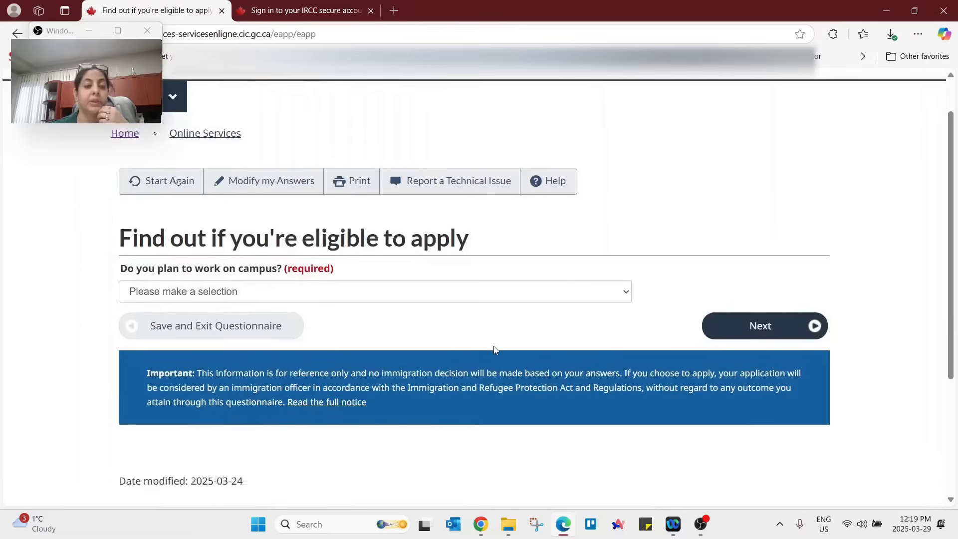
left_click(284, 286)
left_click(225, 334)
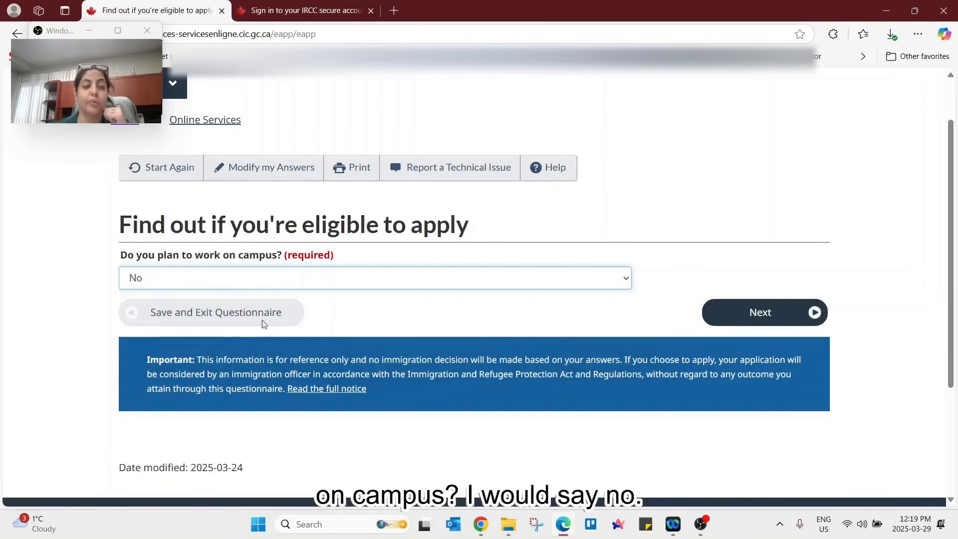
left_click(743, 314)
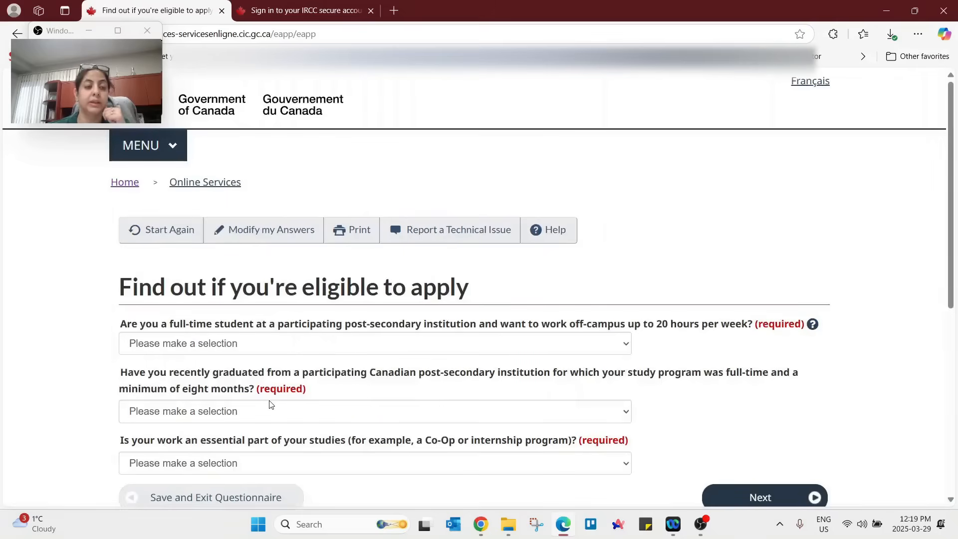
Step: Answer No to off-campus work, Yes to recent graduation, and No to study-essential work
scroll(271, 404, "down", 1)
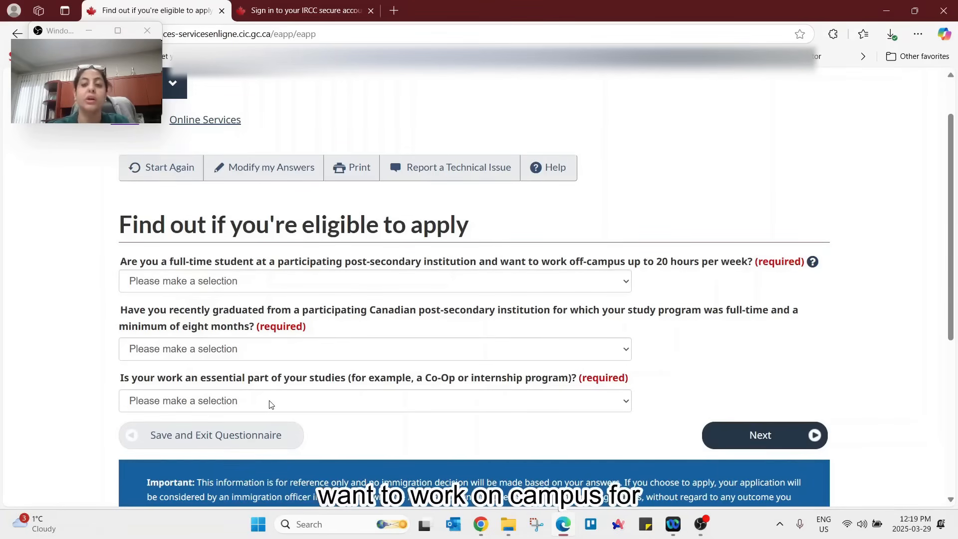
left_click(316, 286)
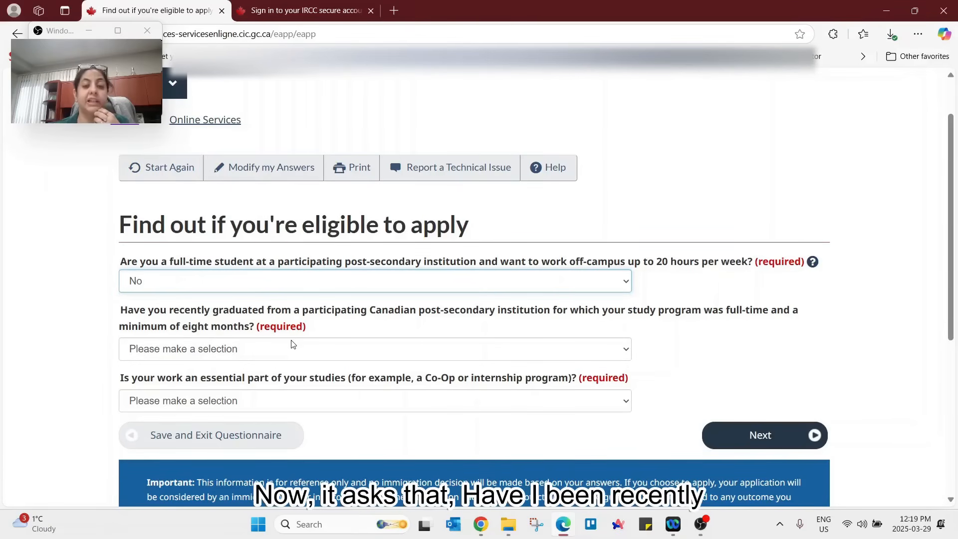
left_click(350, 349)
left_click(262, 388)
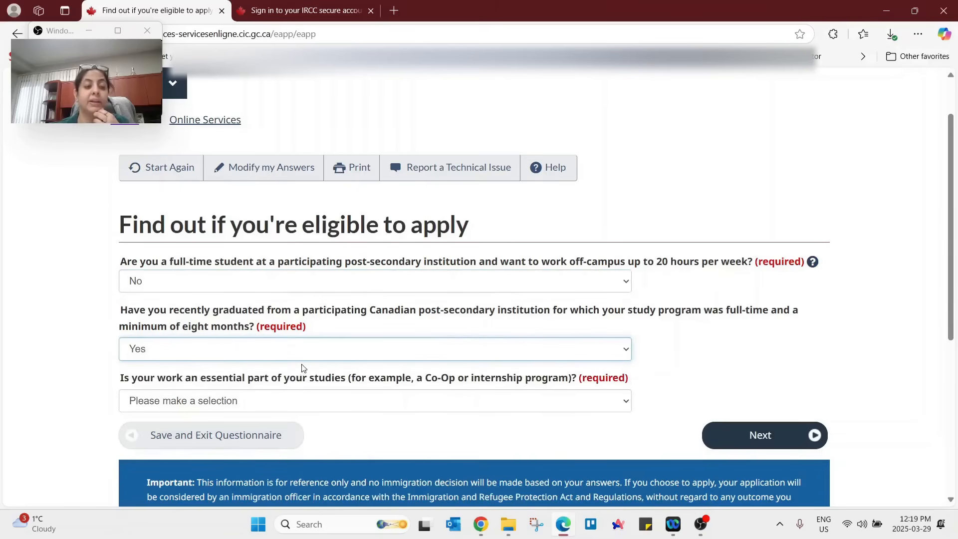
scroll(302, 368, "down", 1)
left_click(307, 339)
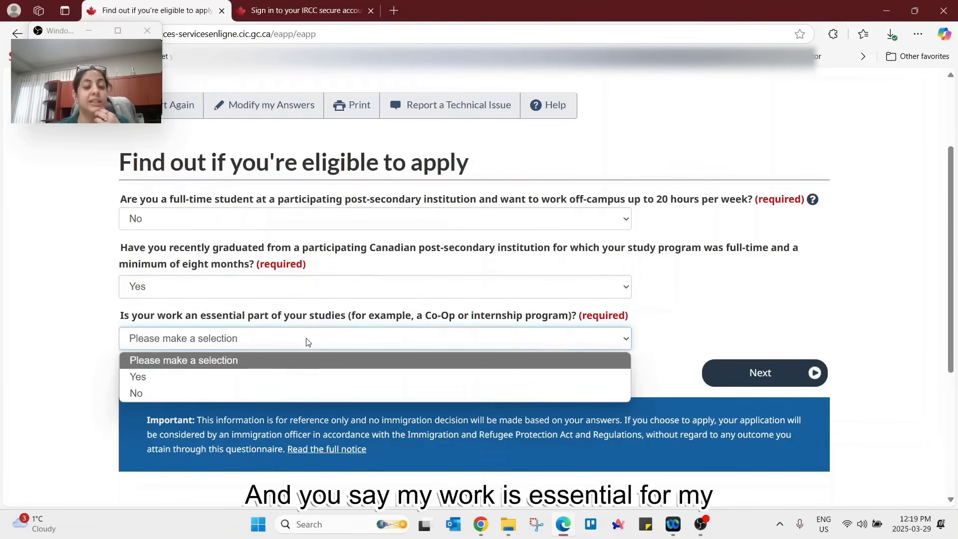
left_click(281, 384)
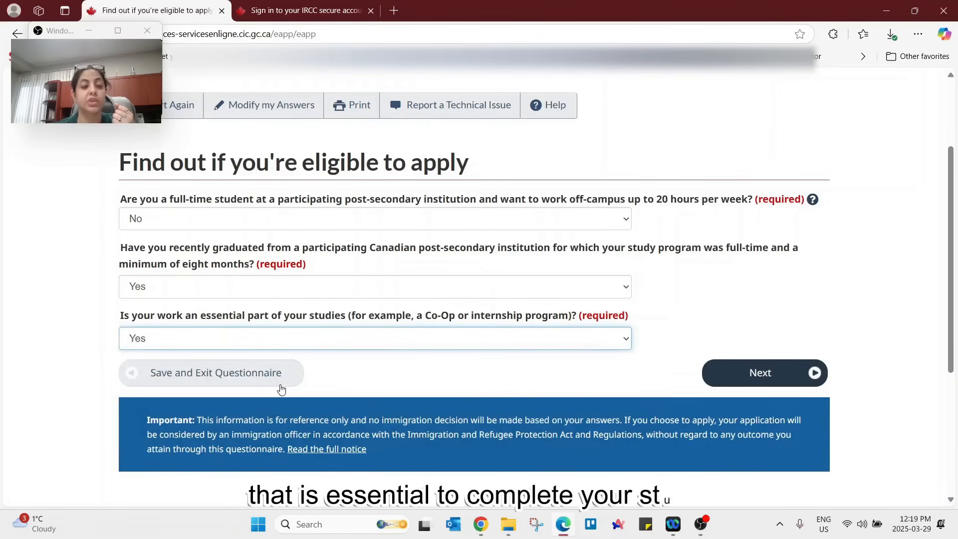
left_click(292, 344)
left_click(247, 389)
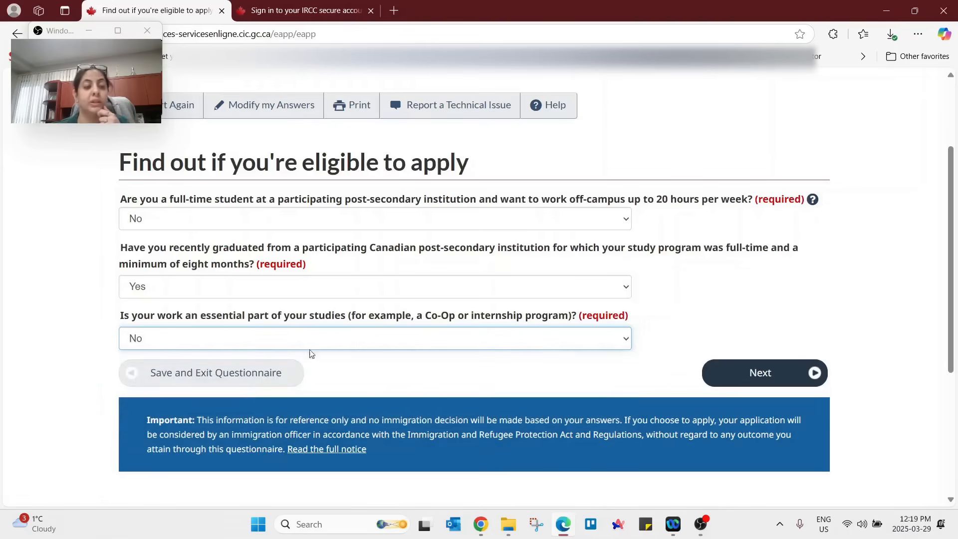
left_click(763, 380)
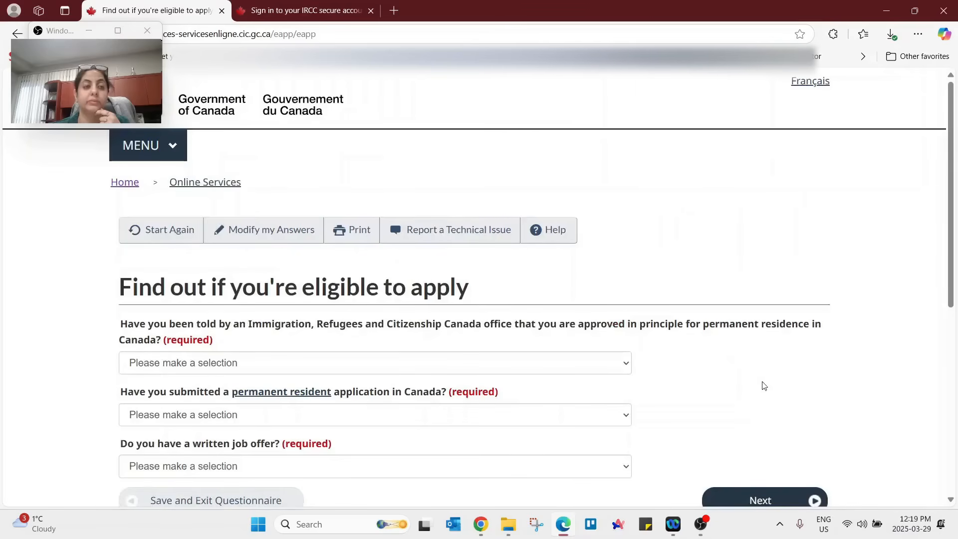
Step: Answer No to PR approval in principle, a submitted PR application, and a written job offer
scroll(498, 463, "down", 1)
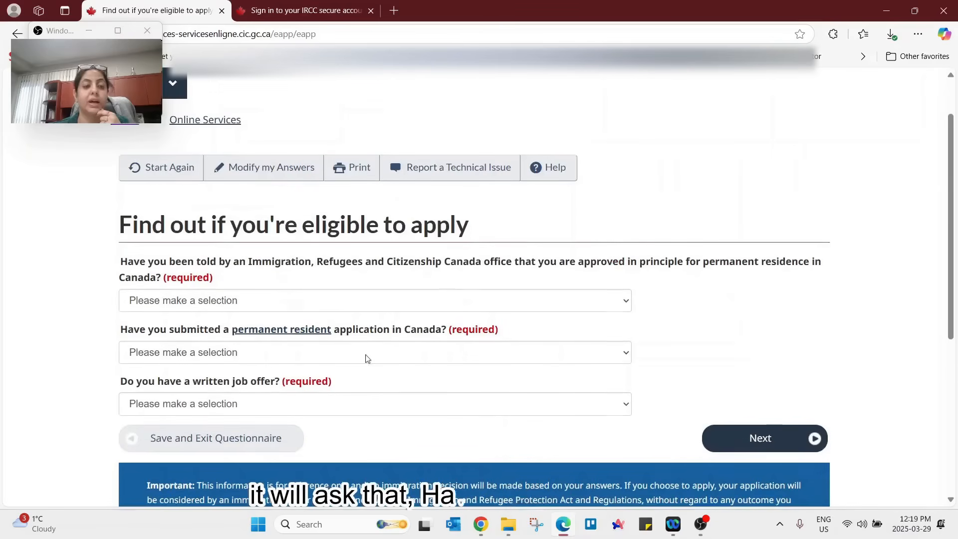
left_click(321, 299)
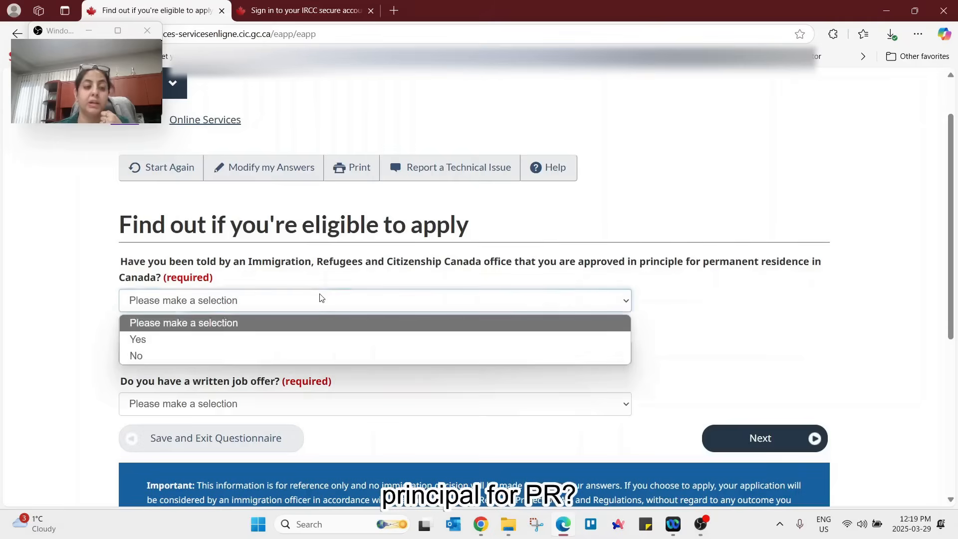
left_click(258, 361)
scroll(259, 357, "down", 1)
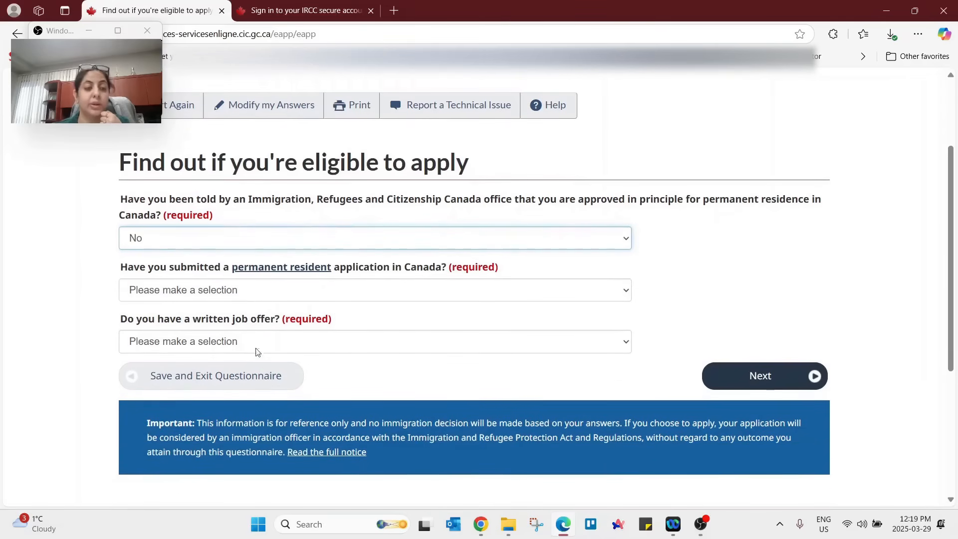
left_click(251, 287)
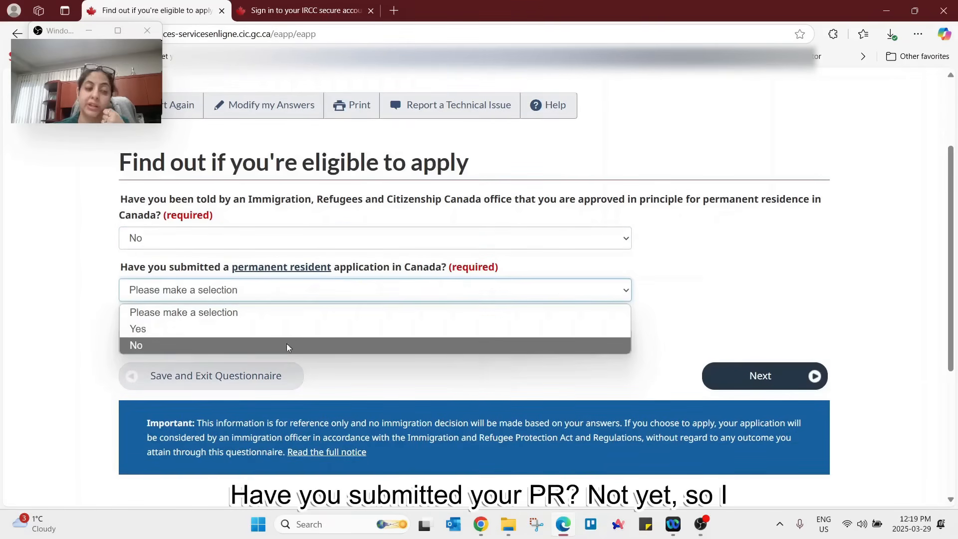
left_click(284, 347)
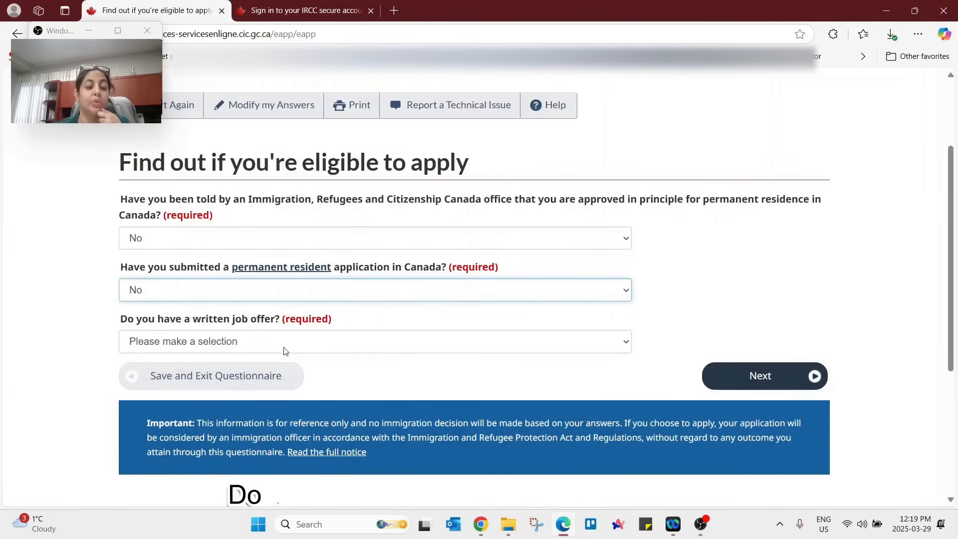
left_click(285, 349)
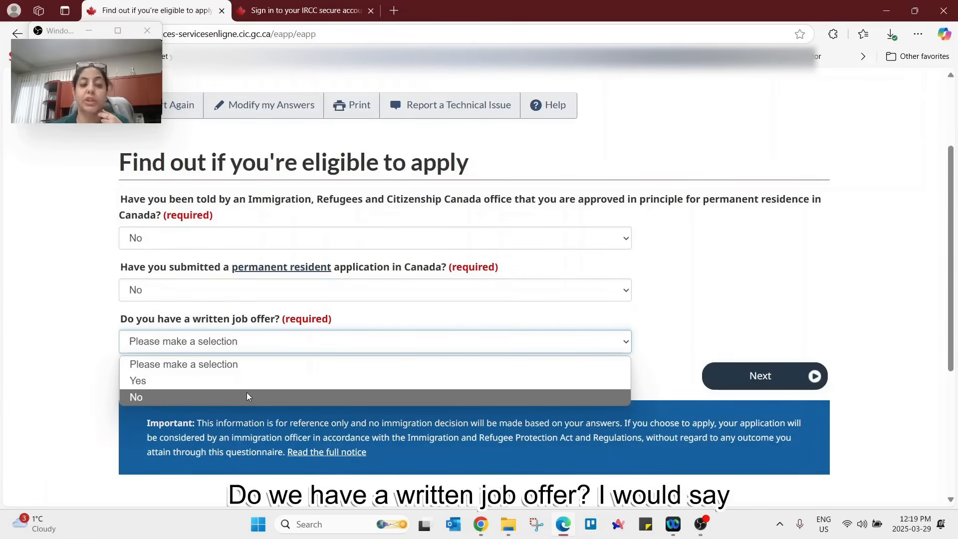
left_click(246, 397)
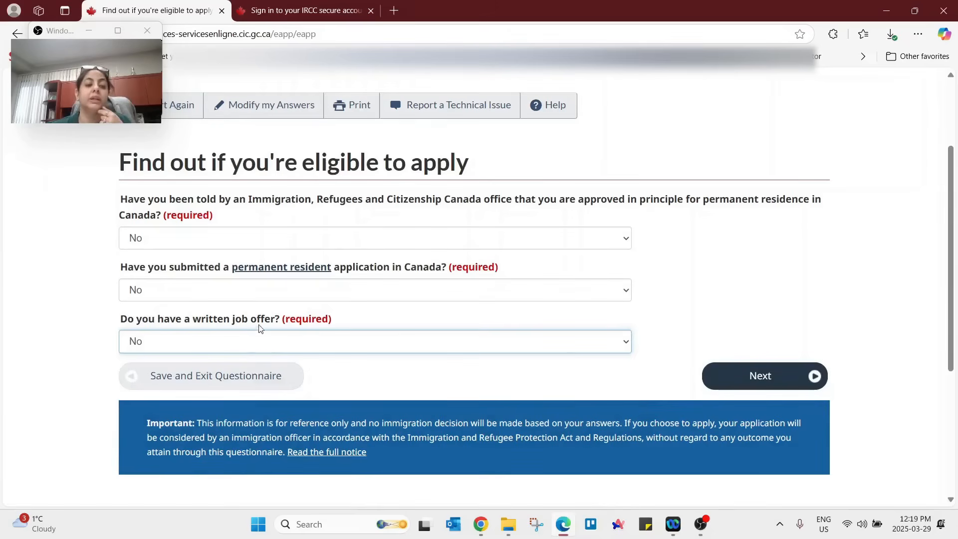
left_click_drag(260, 325, 343, 320)
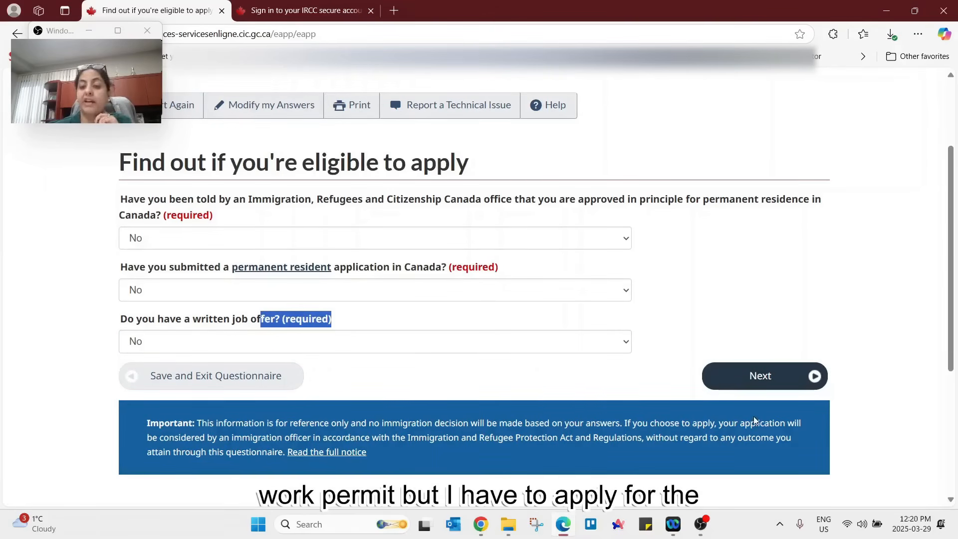
Step: Answer Yes to having the school letter and transcript
left_click(758, 388)
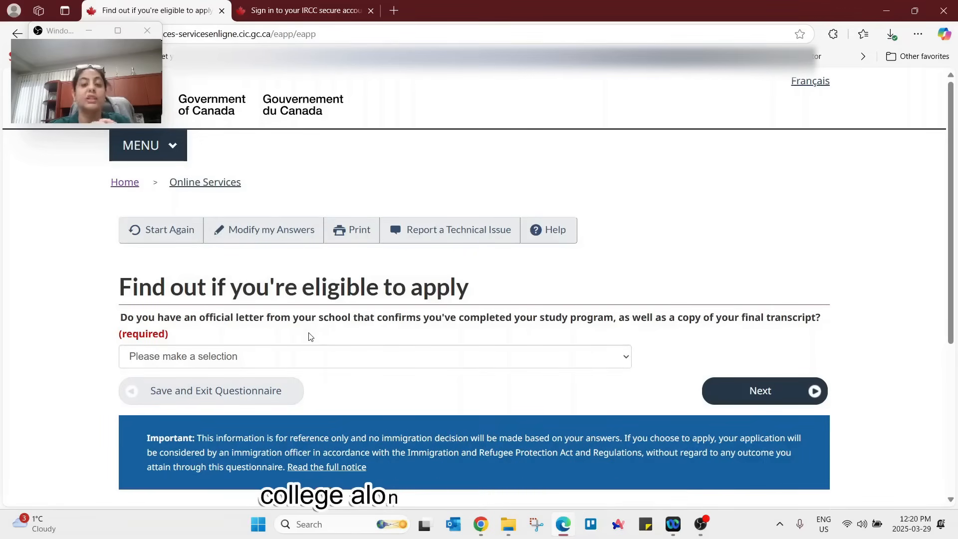
left_click(307, 364)
left_click(282, 396)
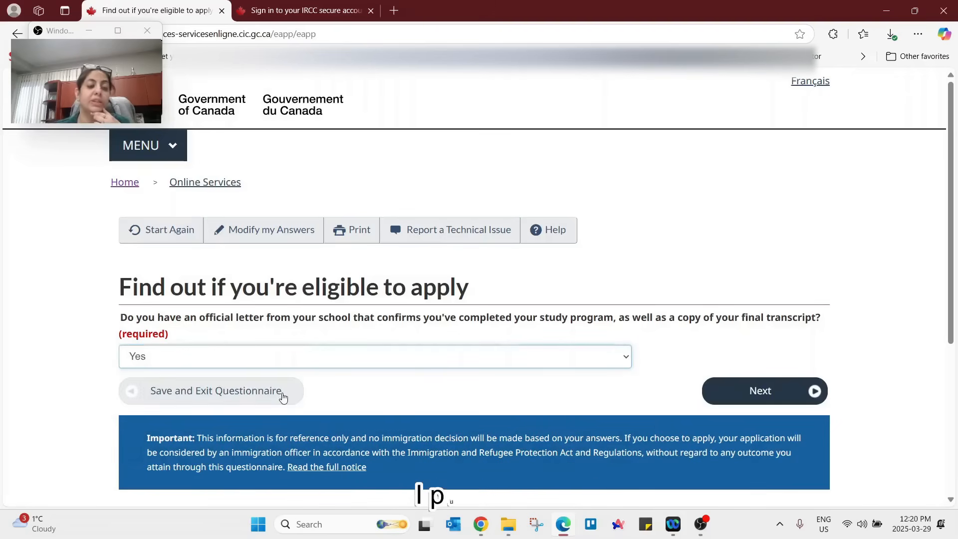
left_click(738, 394)
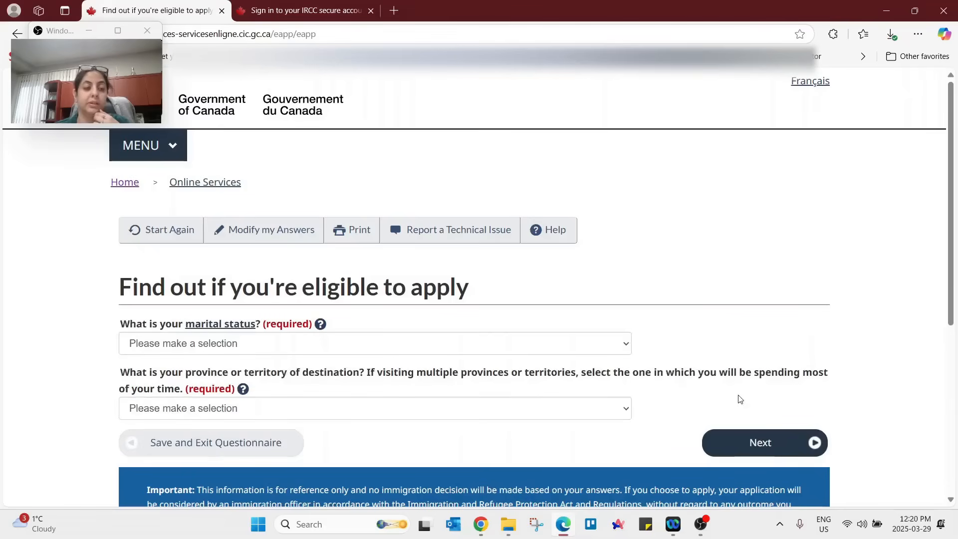
Step: Set marital status to Never Married/Single and destination province to Ontario, then submit
scroll(387, 393, "down", 1)
left_click(302, 280)
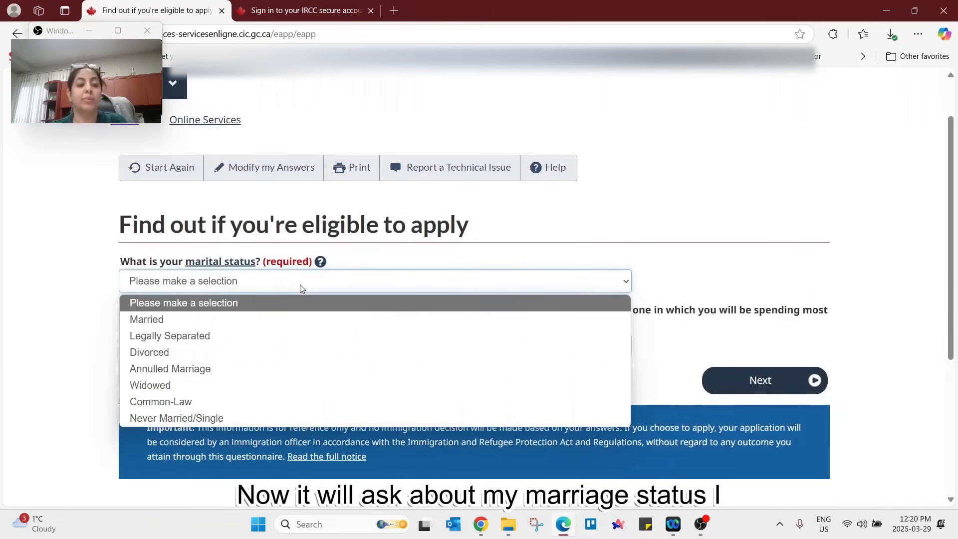
left_click(199, 419)
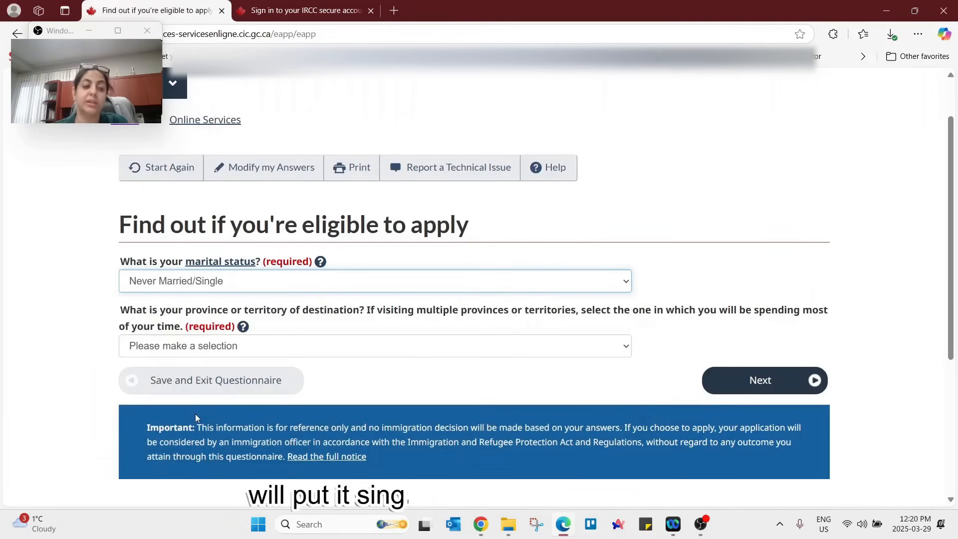
left_click(253, 349)
key("o")
key("Return")
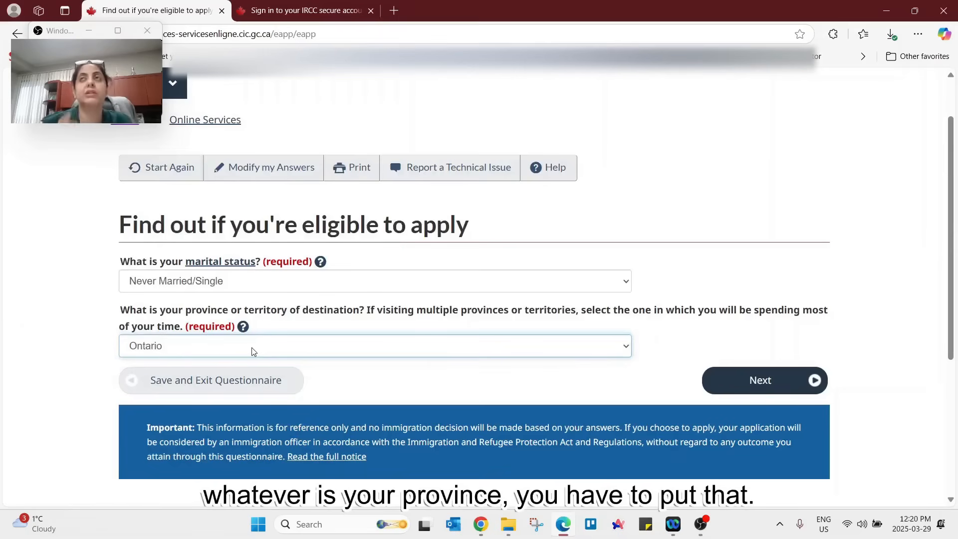
scroll(679, 293, "down", 1)
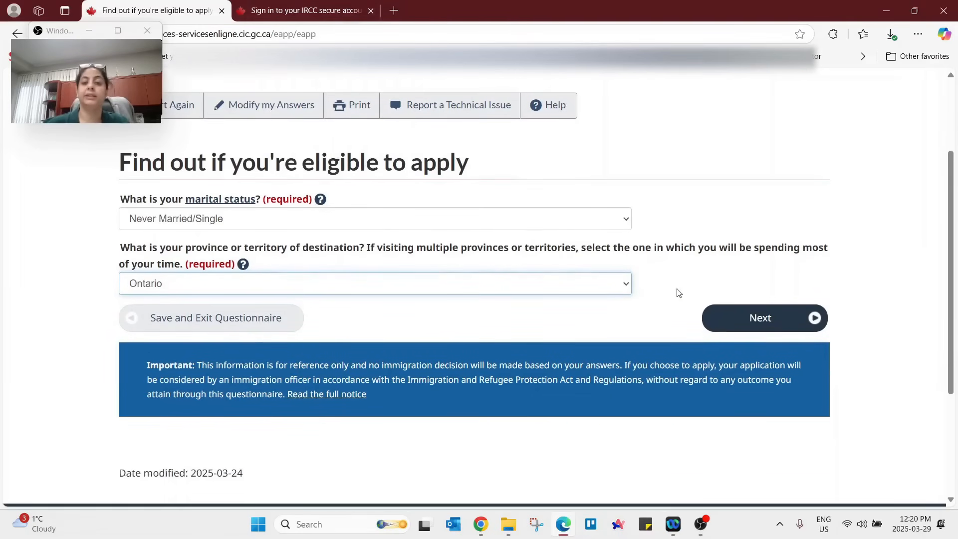
left_click(717, 317)
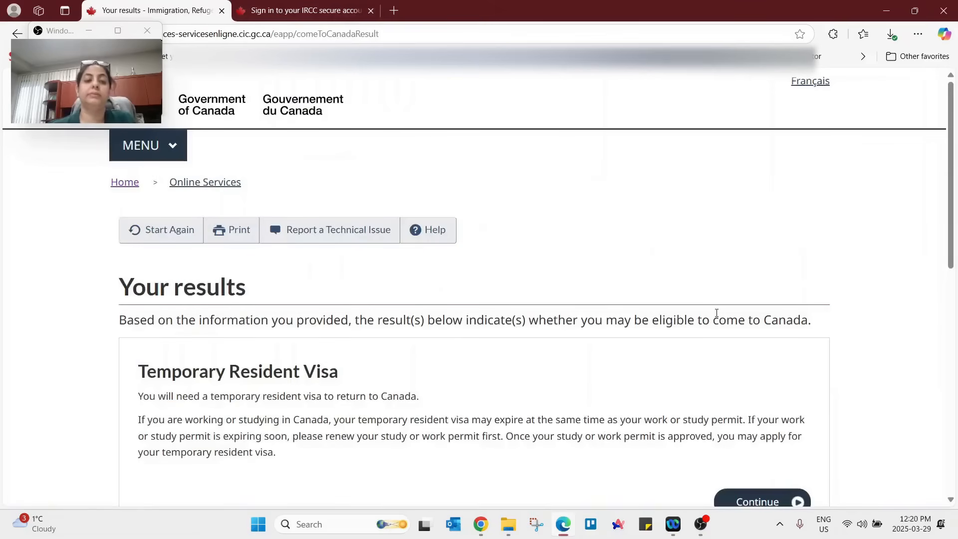
Step: Continue with the Post-Graduate Work Permit - in Canada option past its checklist introduction
scroll(480, 365, "down", 3)
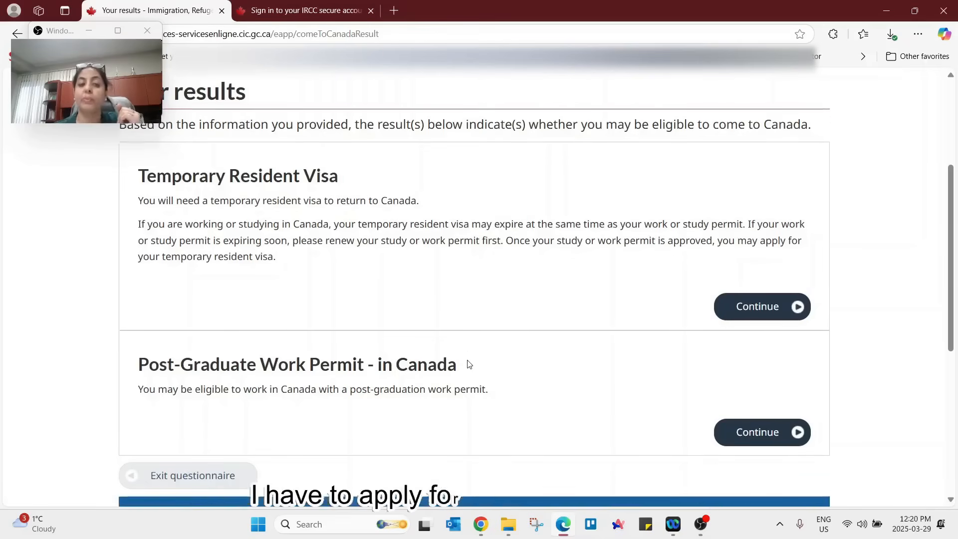
scroll(468, 364, "down", 3)
left_click(757, 252)
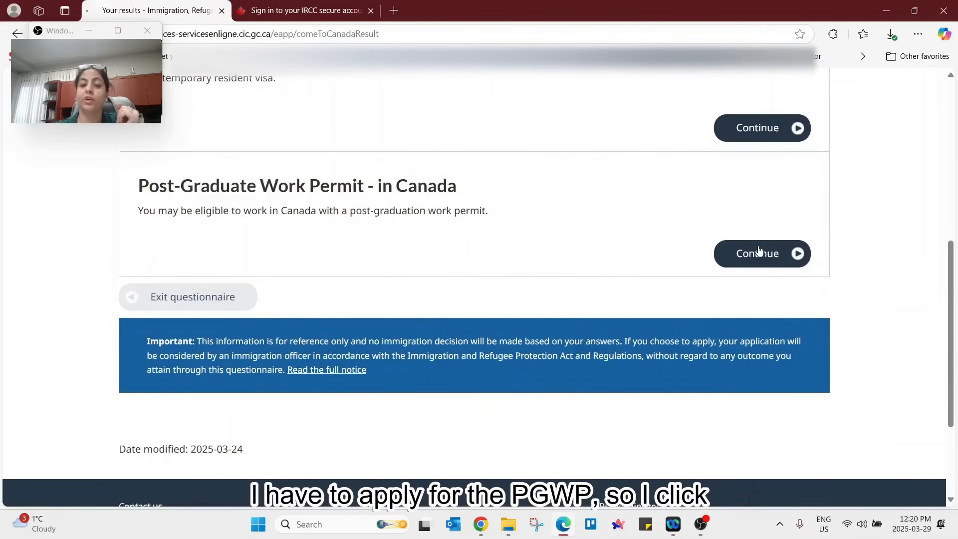
scroll(614, 248, "down", 4)
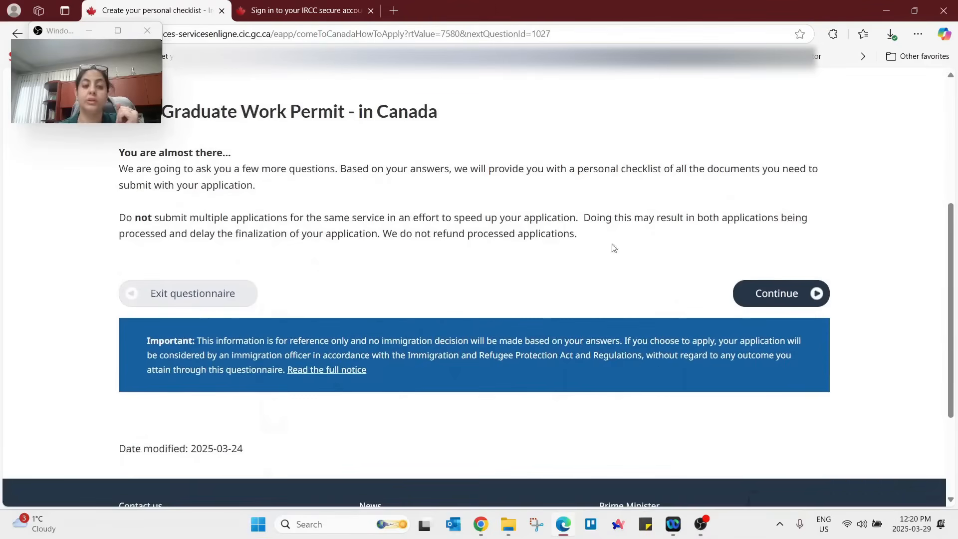
left_click(762, 296)
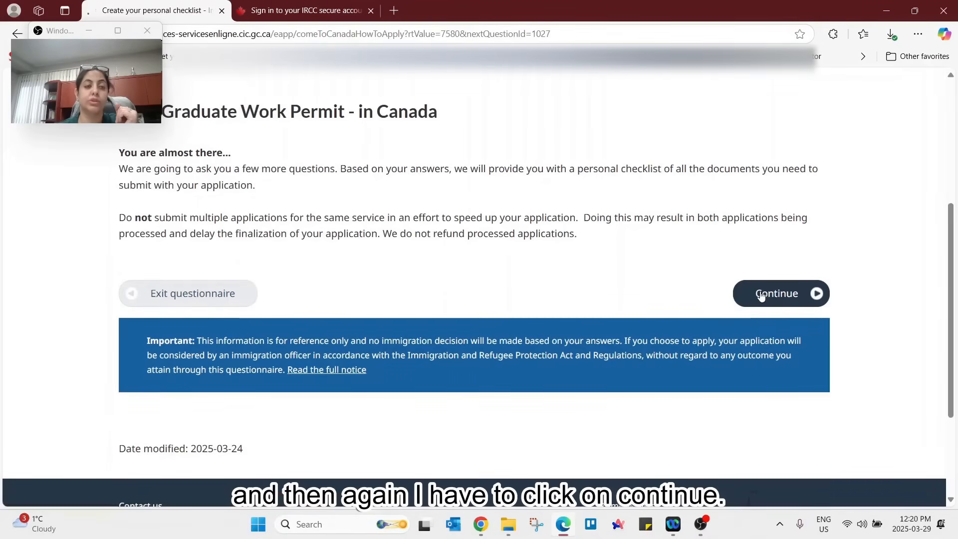
Step: Answer Yes to having the completion letter and transcript, and No to a recent medical exam
scroll(378, 340, "down", 1)
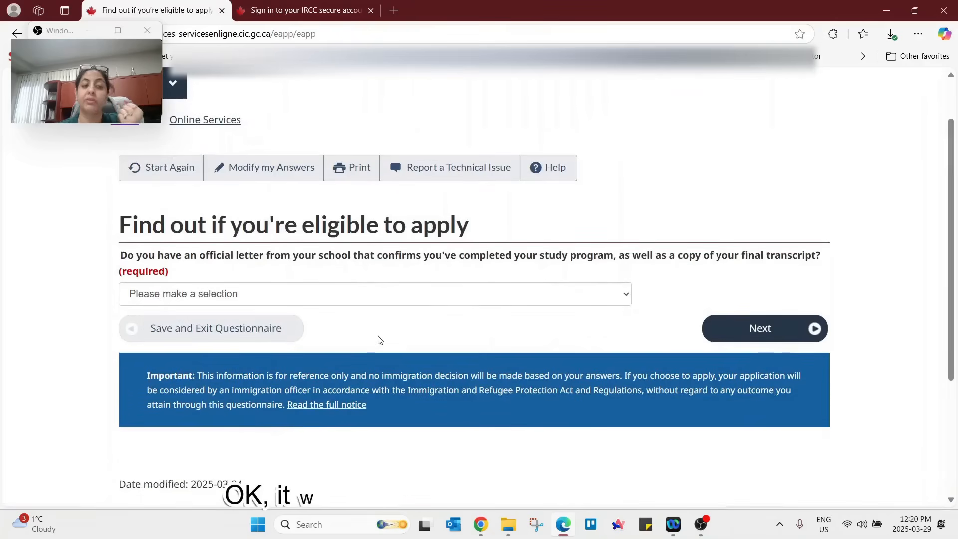
left_click(378, 298)
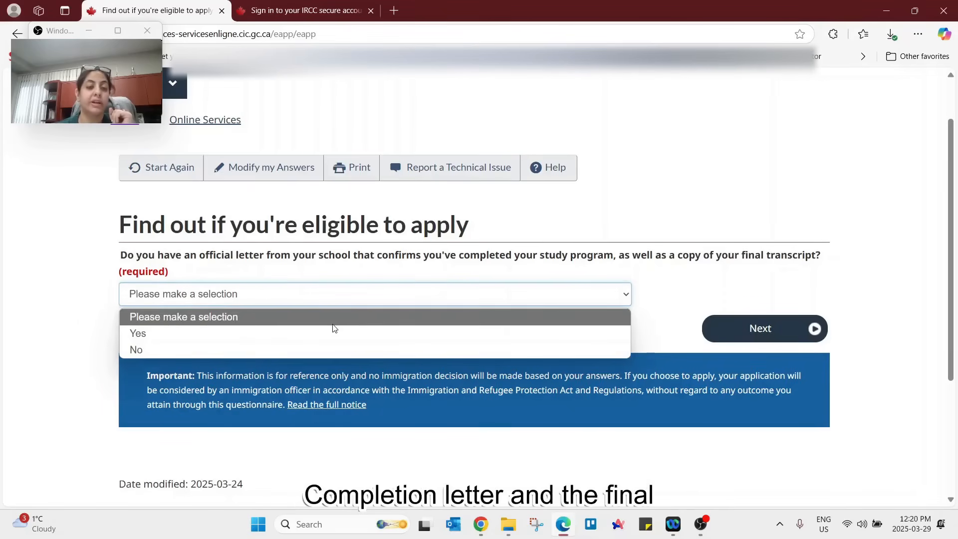
left_click(325, 335)
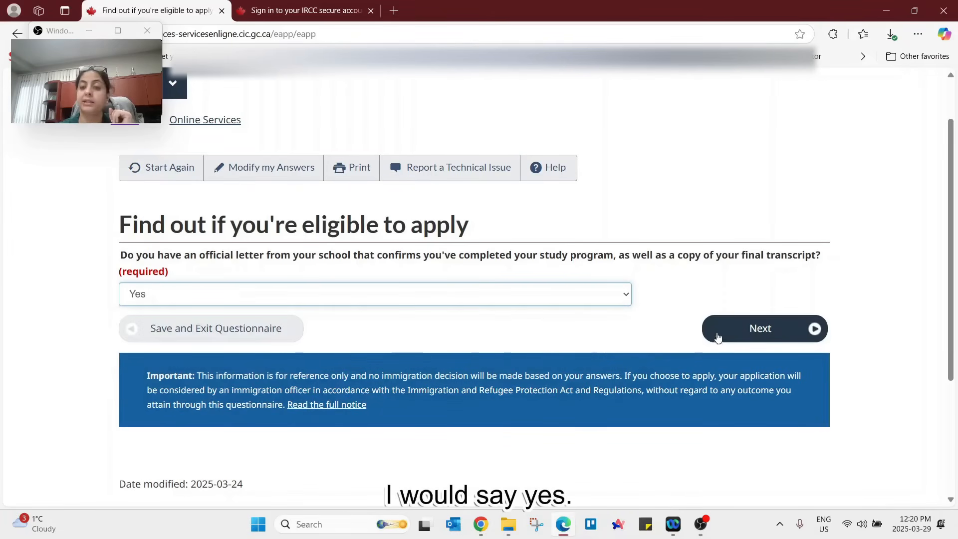
left_click(733, 327)
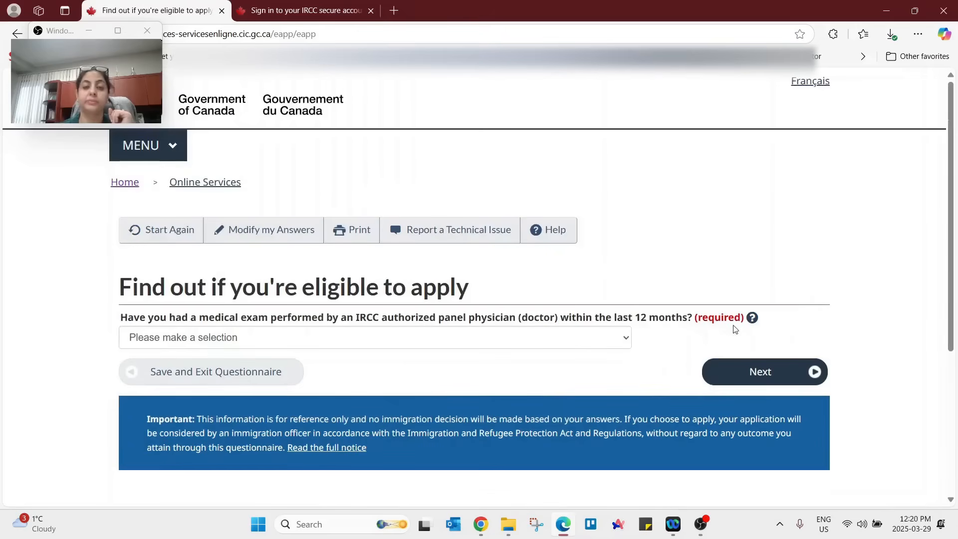
left_click(283, 343)
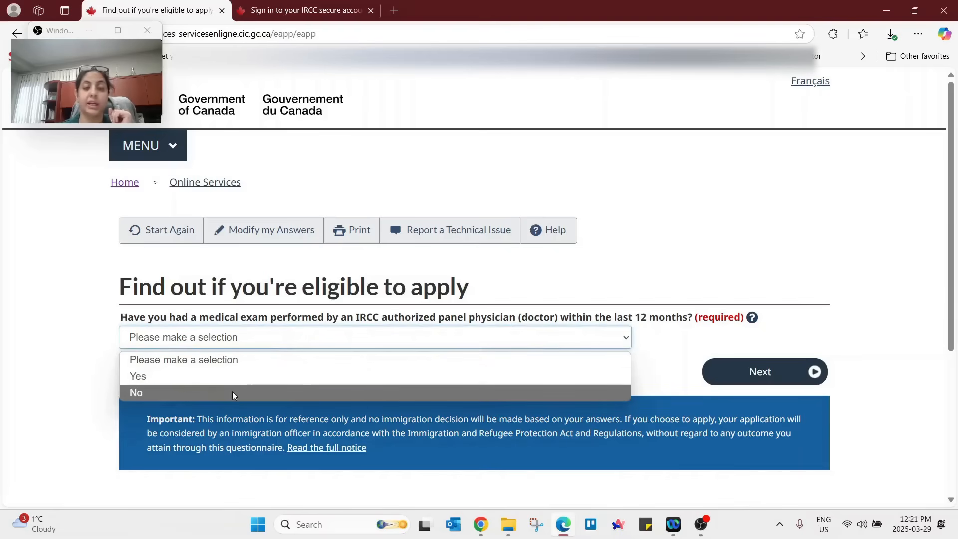
left_click(233, 392)
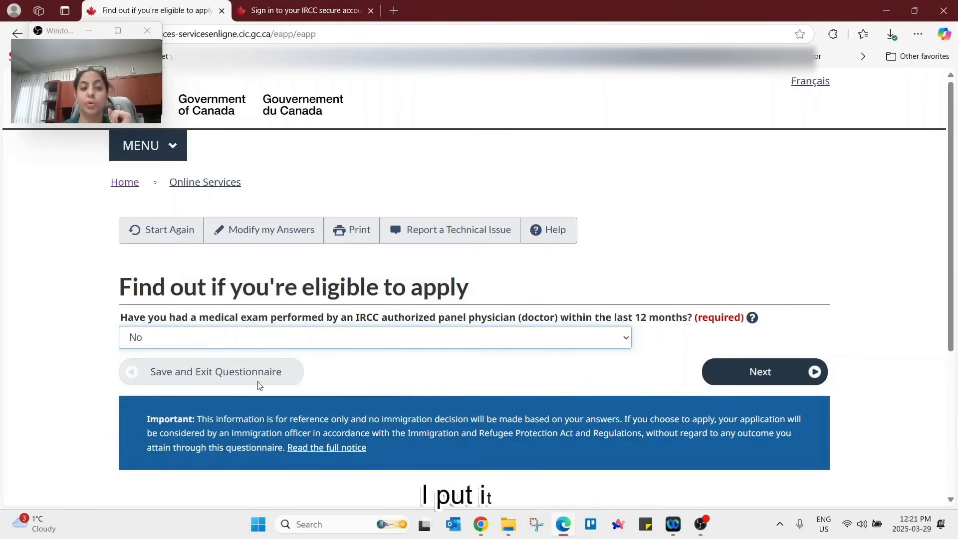
left_click(768, 374)
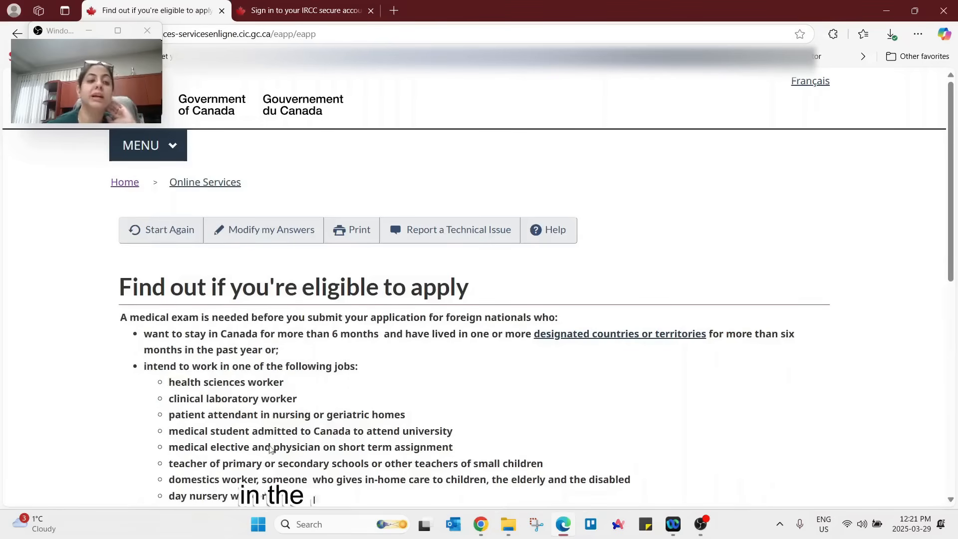
Step: Answer No to the job categories, the jobs question, and applying for a family member
scroll(217, 383, "down", 3)
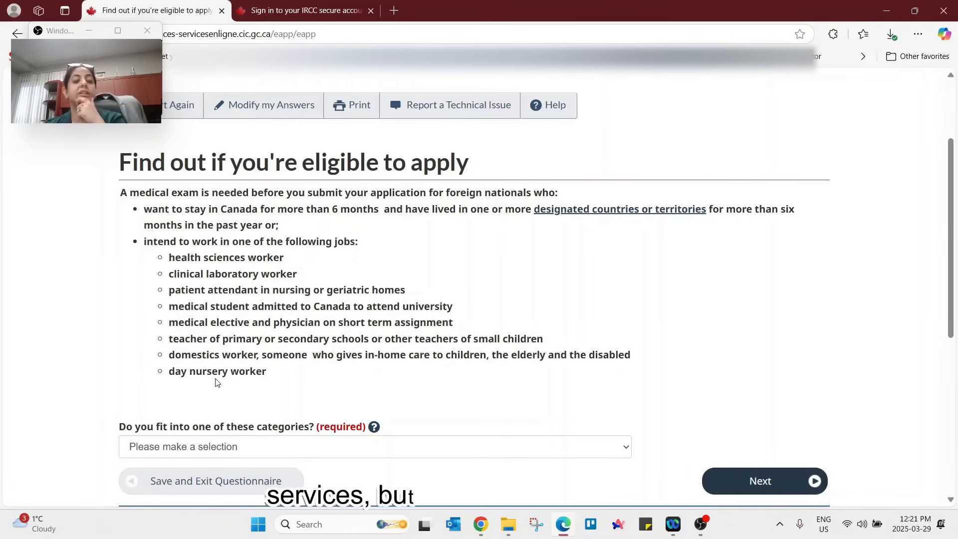
scroll(217, 383, "down", 2)
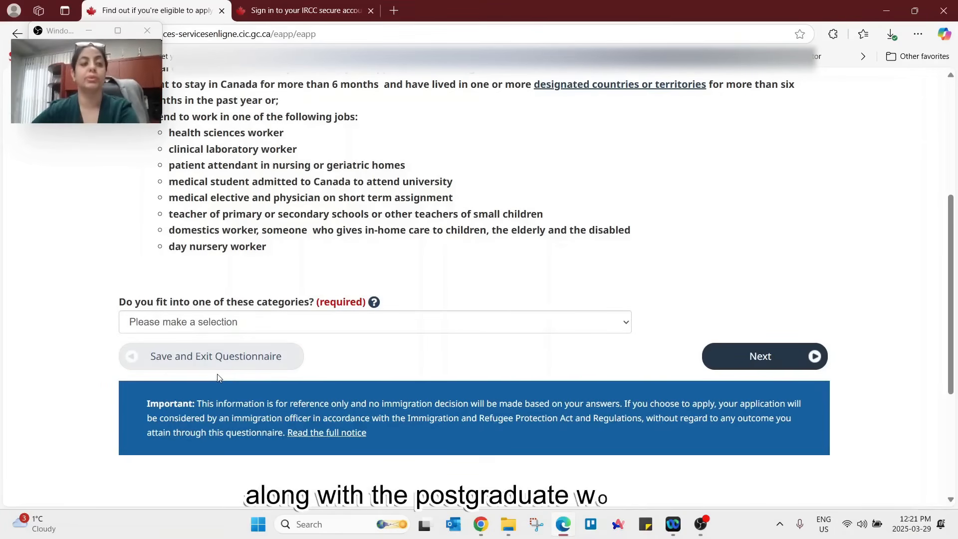
left_click(201, 322)
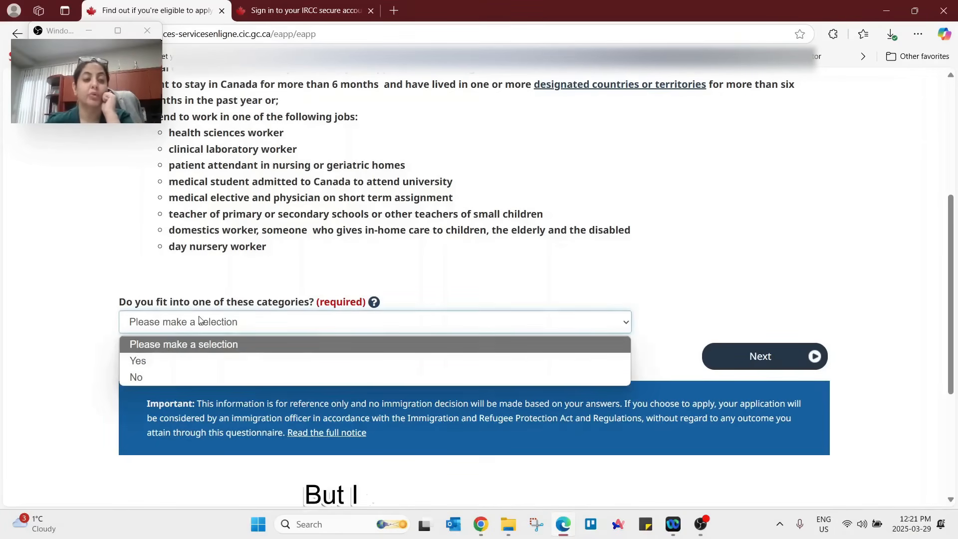
left_click(170, 377)
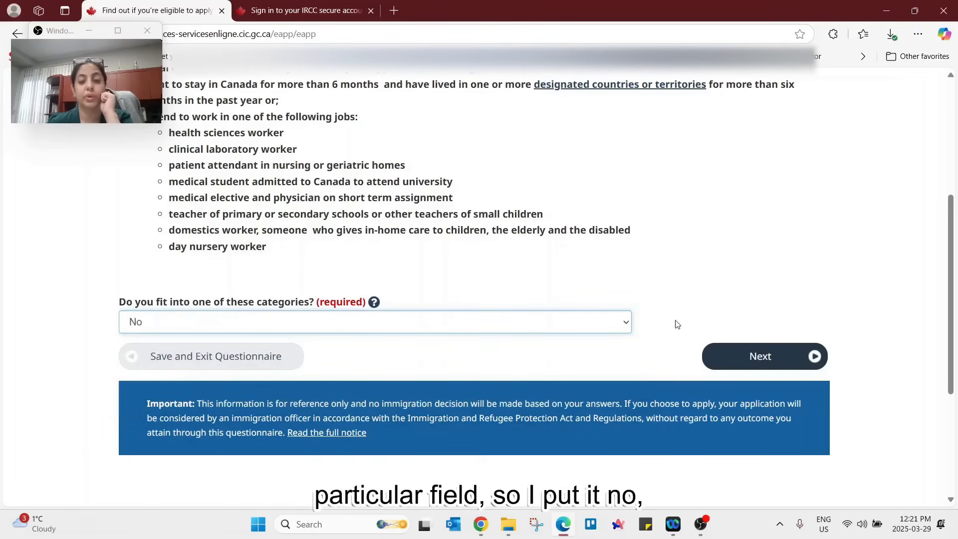
left_click(776, 367)
scroll(388, 383, "down", 4)
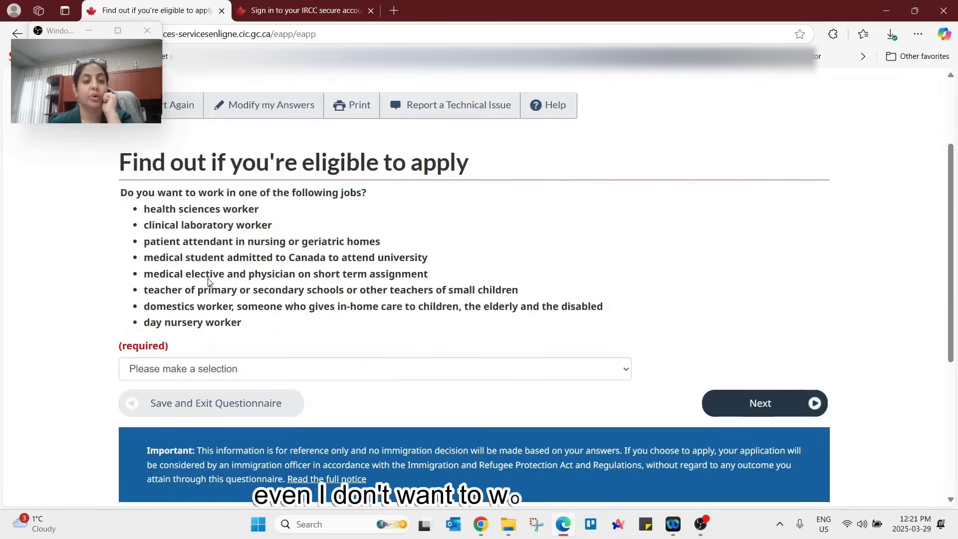
left_click(222, 310)
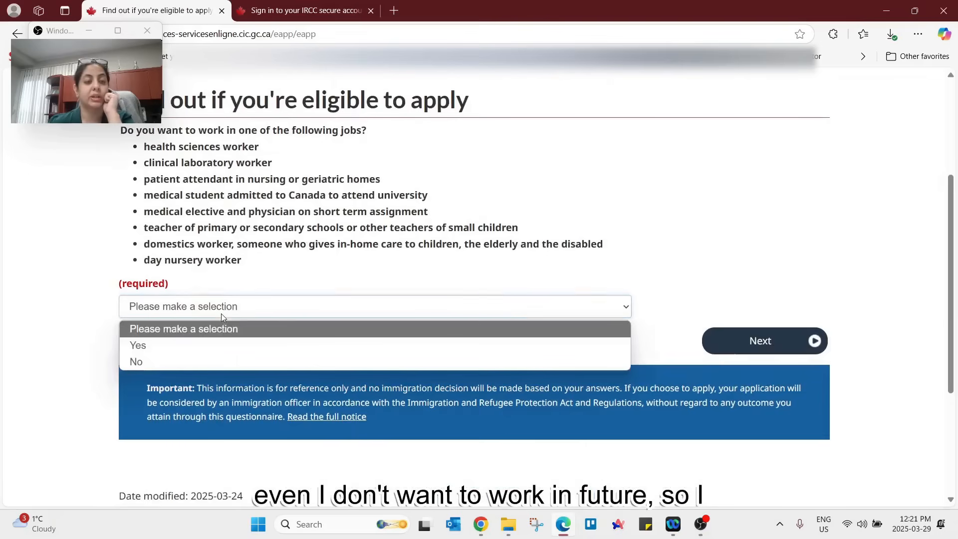
left_click(181, 362)
left_click(743, 340)
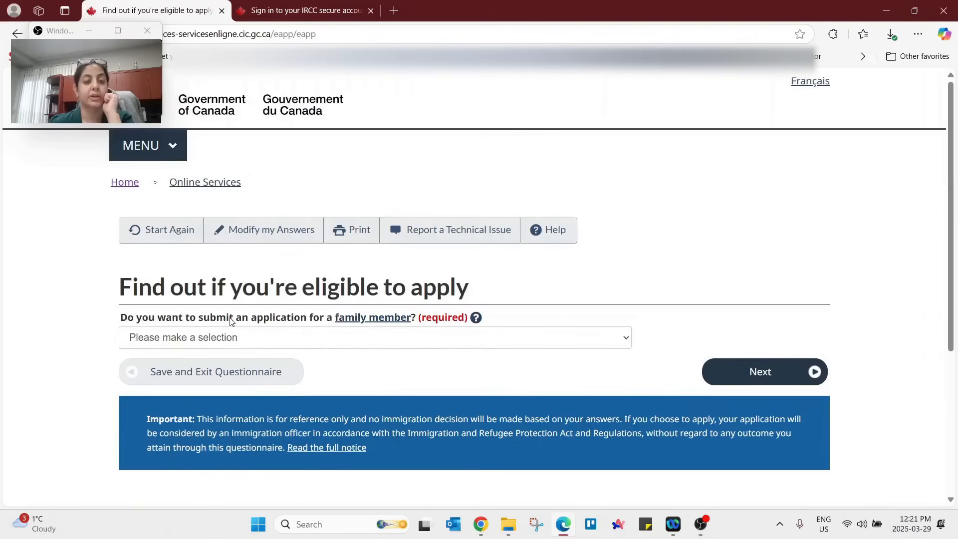
left_click(235, 338)
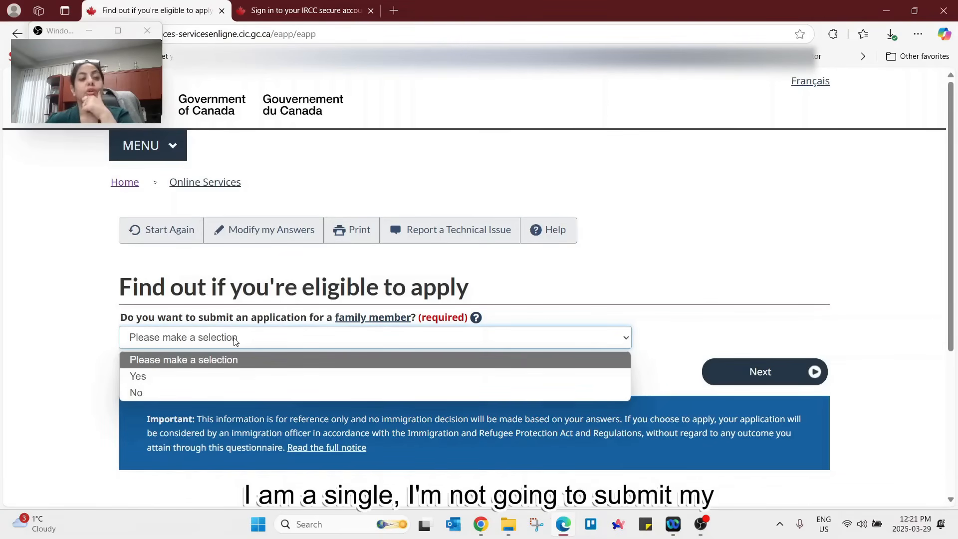
left_click(208, 394)
left_click(757, 375)
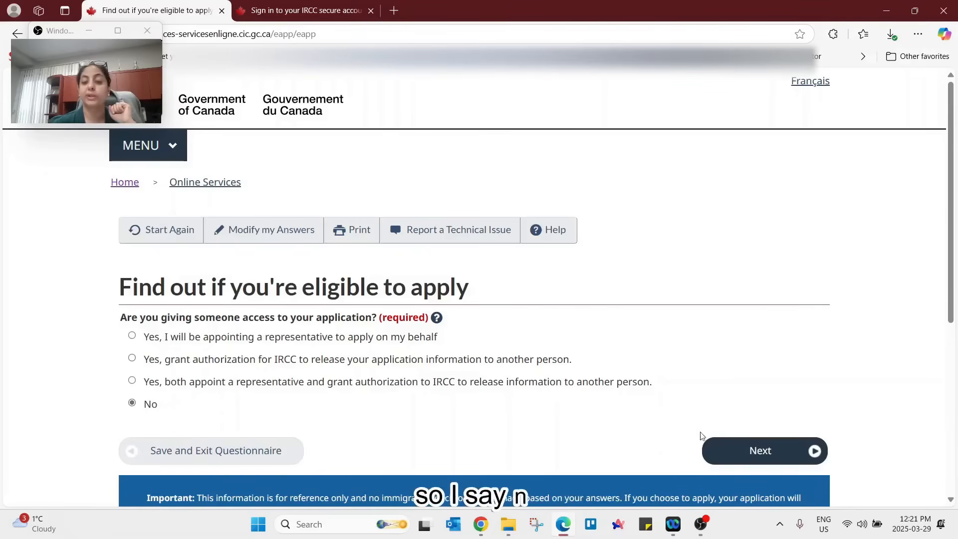
Step: Submit No to giving access, answer Yes to biometrics in the past 10 years, and choose to pay fees
left_click(729, 465)
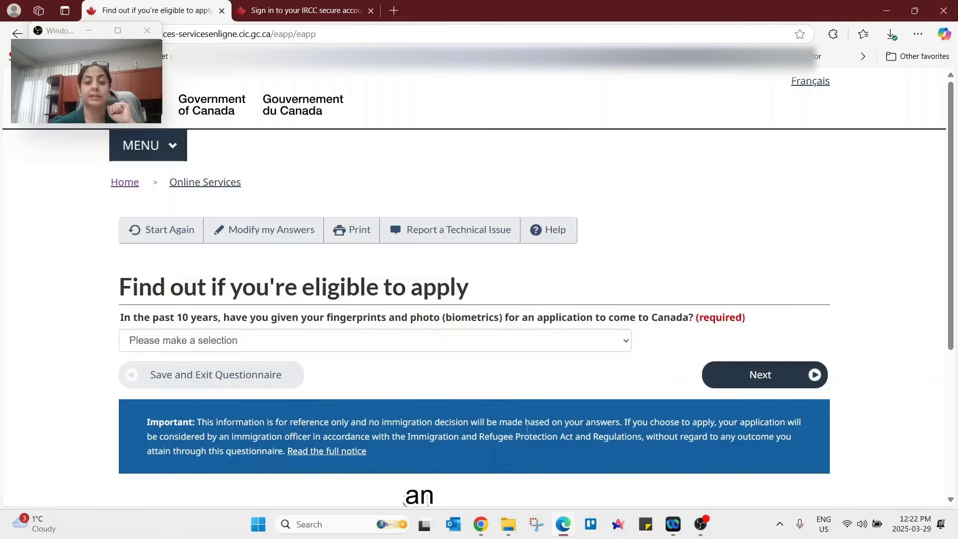
left_click(456, 343)
left_click(406, 375)
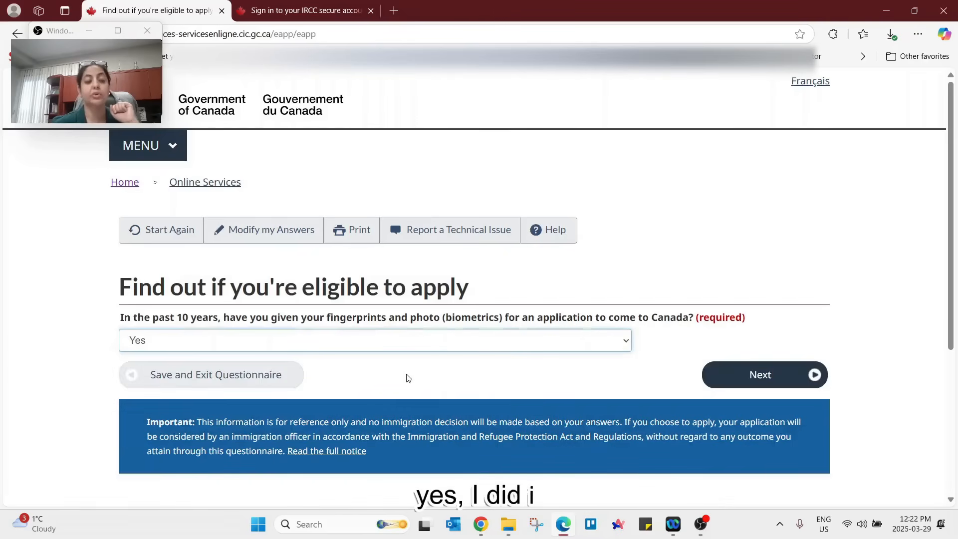
left_click(761, 376)
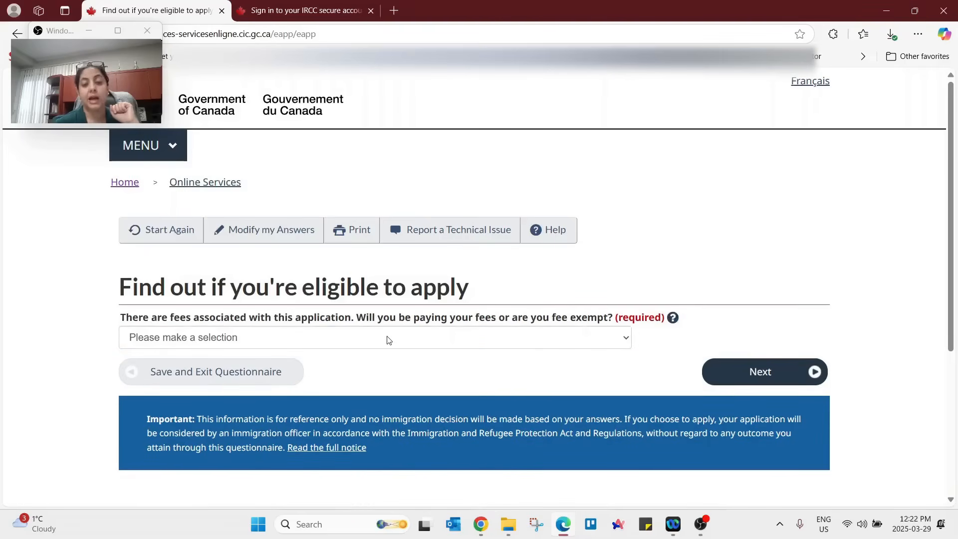
left_click(389, 340)
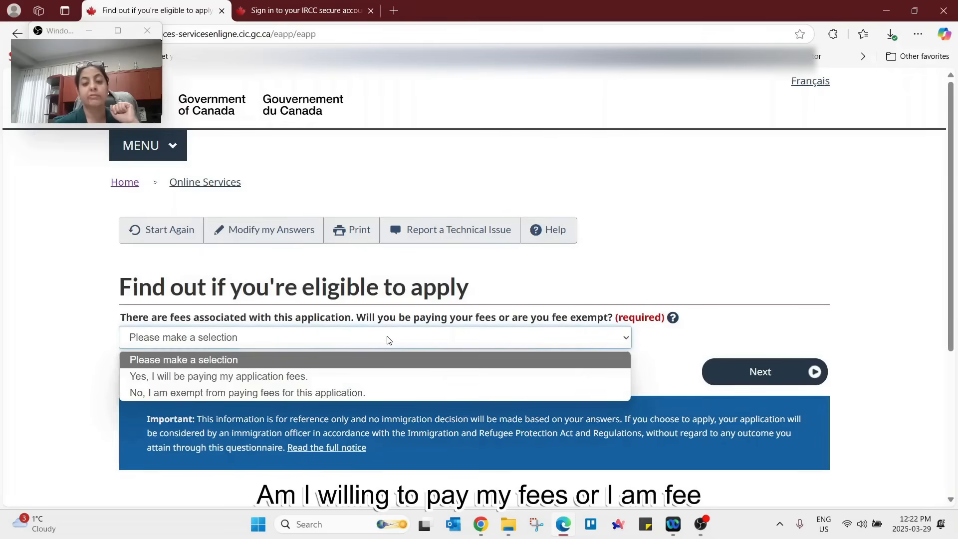
left_click(334, 378)
left_click(807, 377)
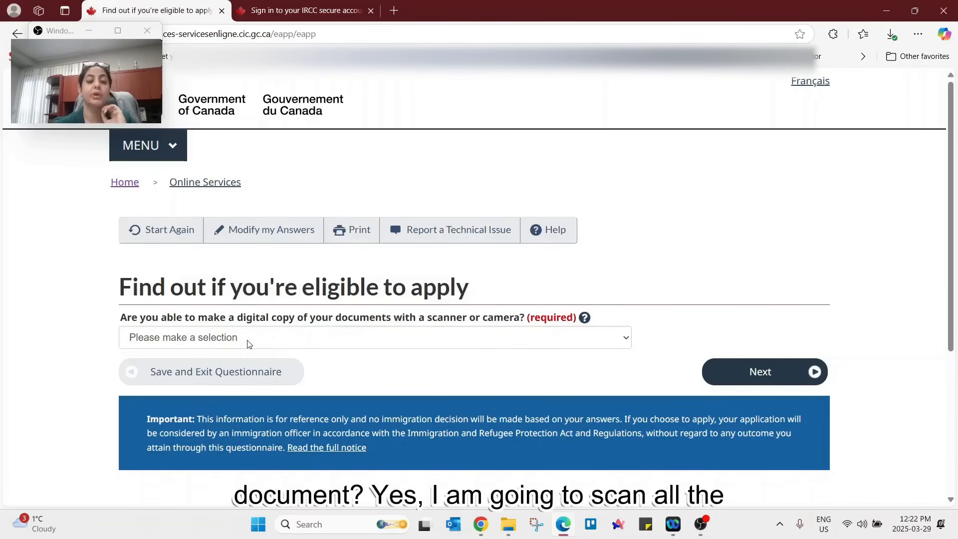
Step: Answer Yes to scanning documents and Yes to paying fees online, then submit
left_click(249, 345)
left_click(242, 377)
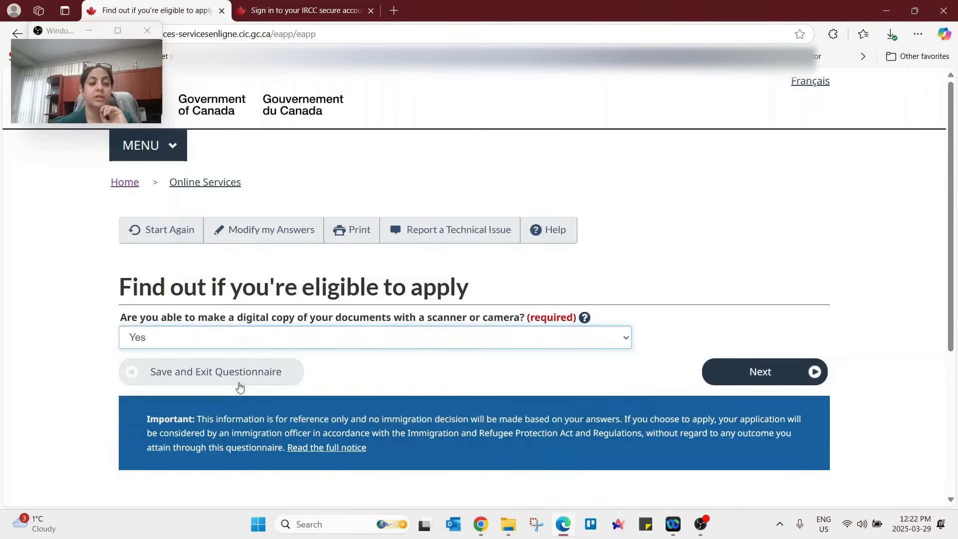
left_click(762, 378)
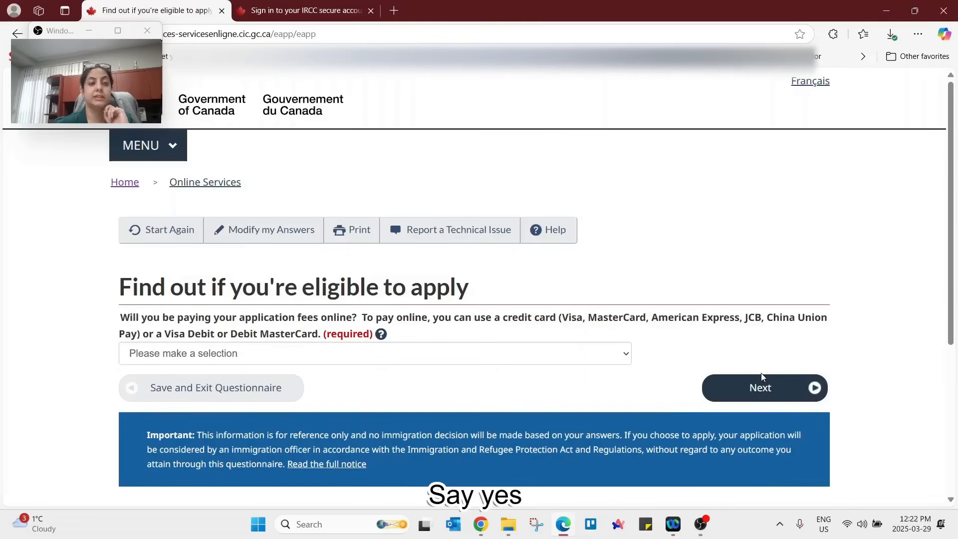
left_click_drag(220, 317, 603, 318)
left_click(359, 362)
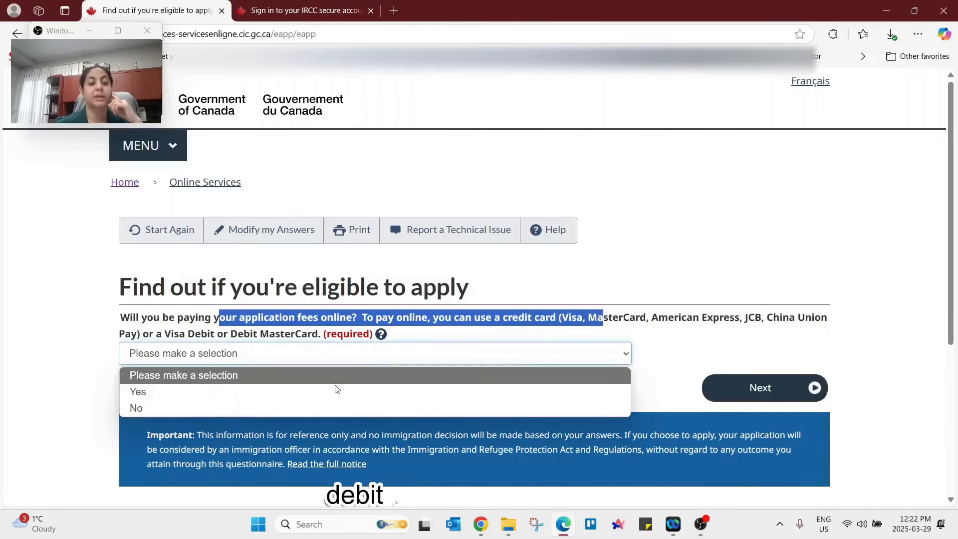
left_click(360, 392)
left_click(766, 395)
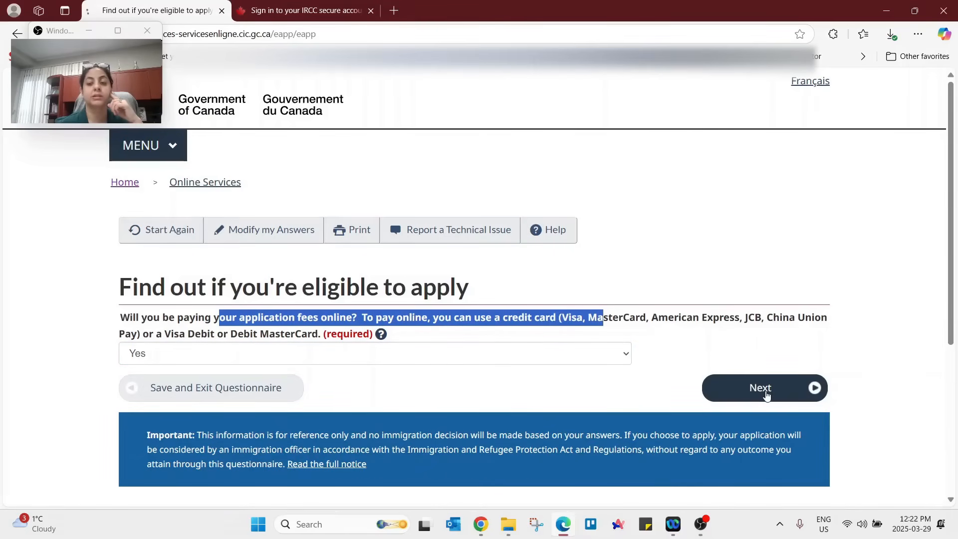
Step: Scroll through the Review your answers page and continue past it
scroll(461, 353, "down", 5)
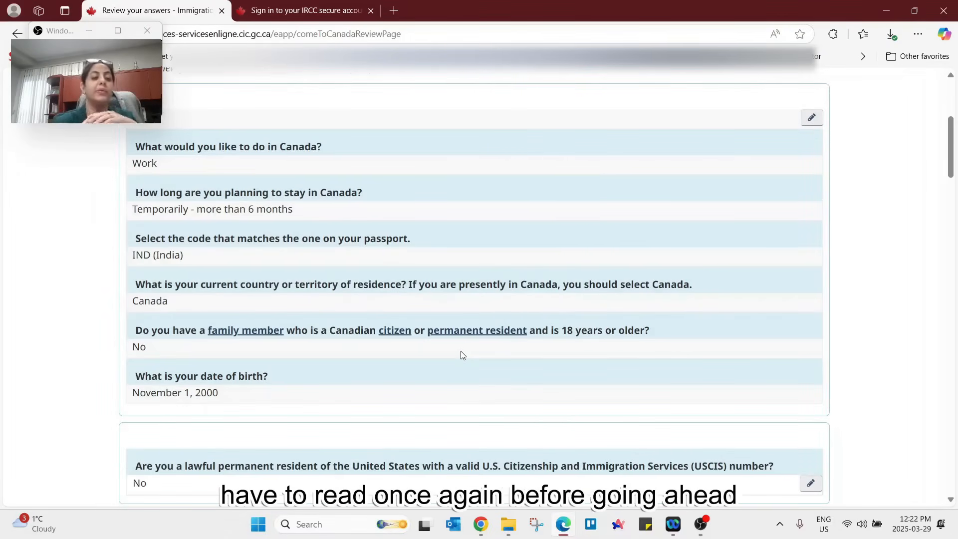
scroll(462, 355, "down", 1)
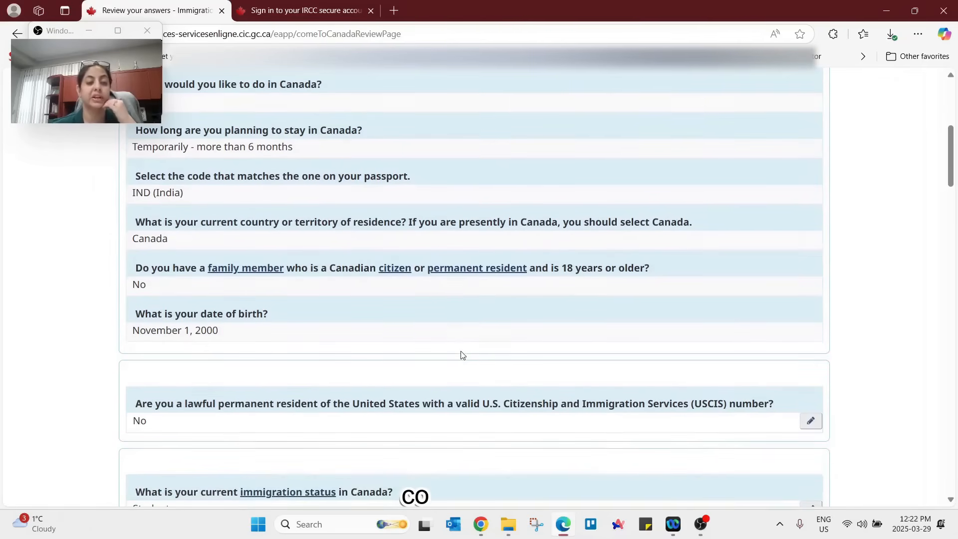
scroll(461, 355, "down", 12)
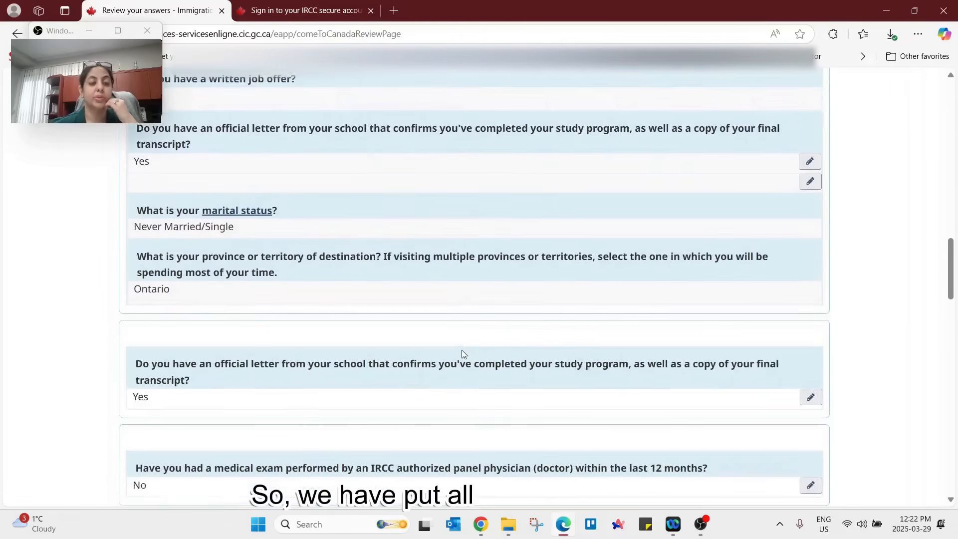
scroll(462, 349, "down", 5)
scroll(469, 343, "down", 12)
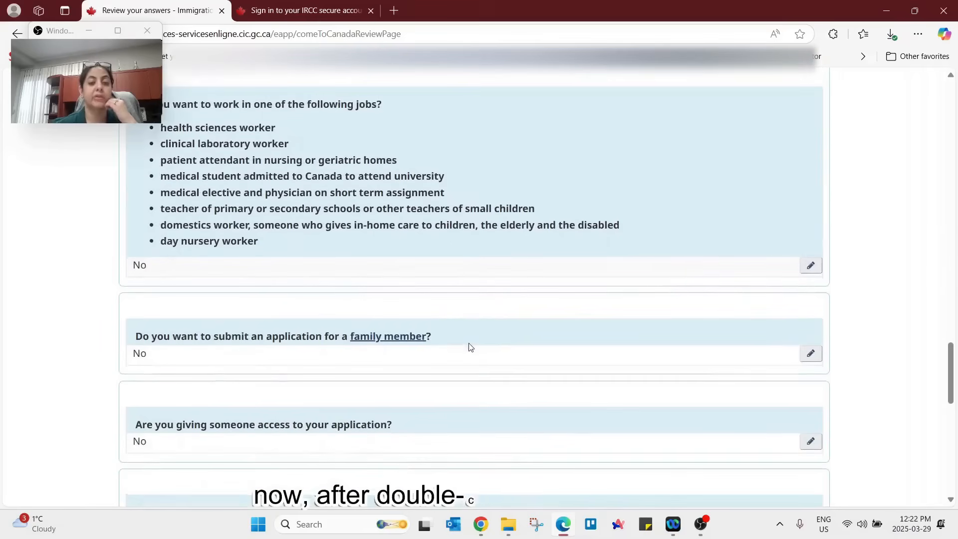
scroll(469, 345, "down", 1)
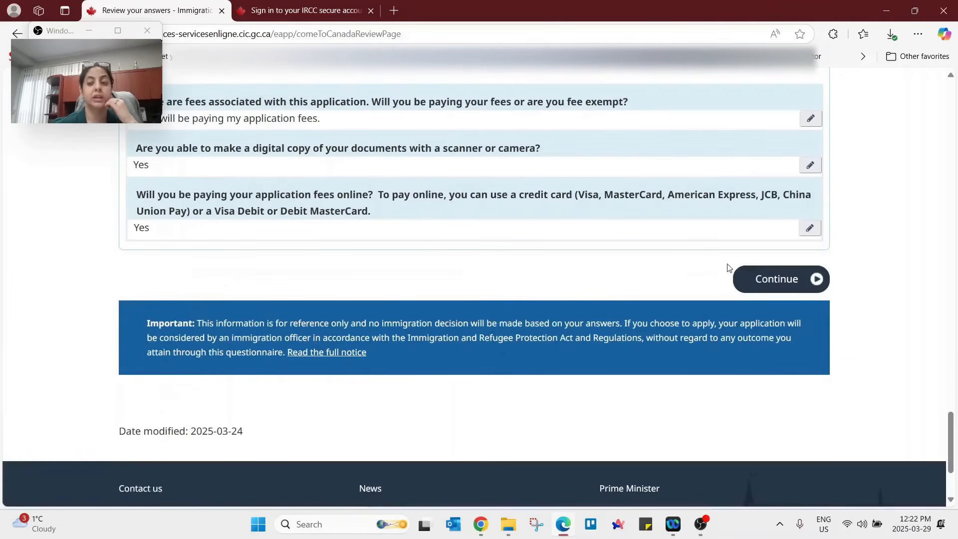
left_click(763, 279)
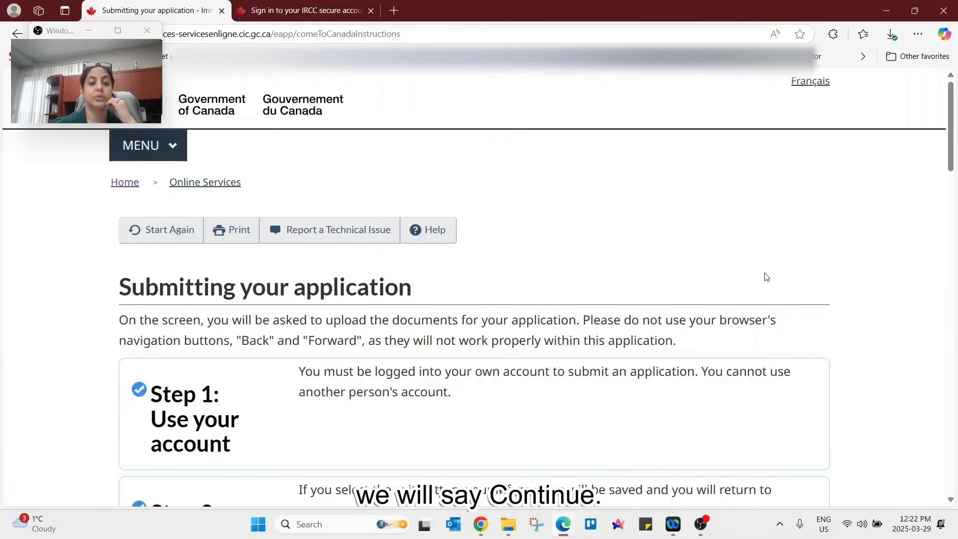
Step: Read the four submission steps, from own account to fee payment, and continue to the document checklist
scroll(767, 277, "down", 5)
scroll(235, 206, "up", 3)
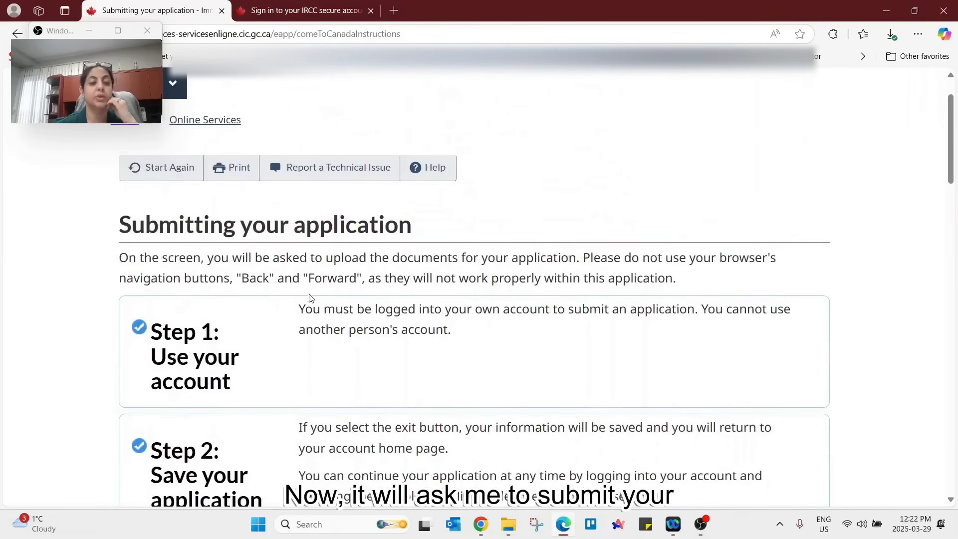
scroll(299, 300, "down", 5)
scroll(386, 210, "up", 2)
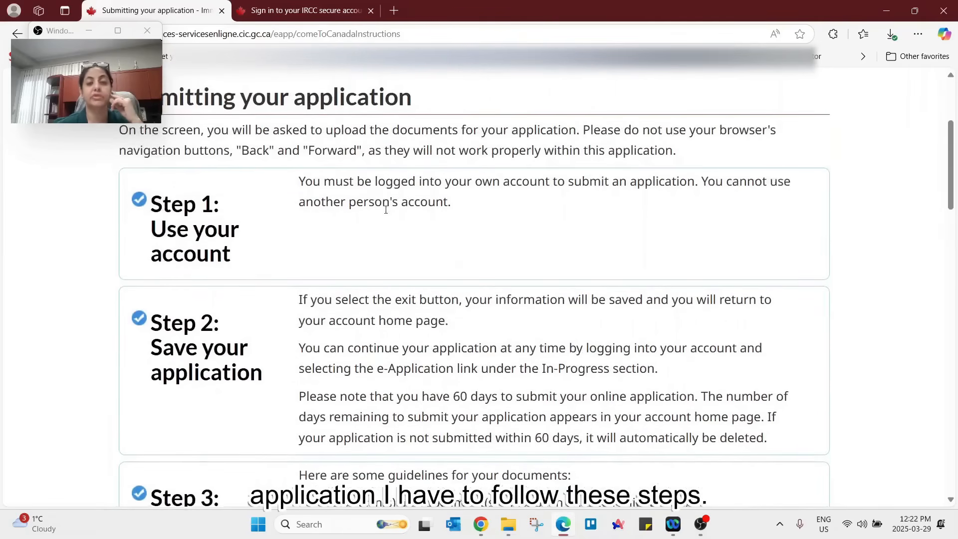
left_click_drag(386, 210, 475, 203)
left_click_drag(410, 312, 497, 419)
scroll(496, 419, "down", 5)
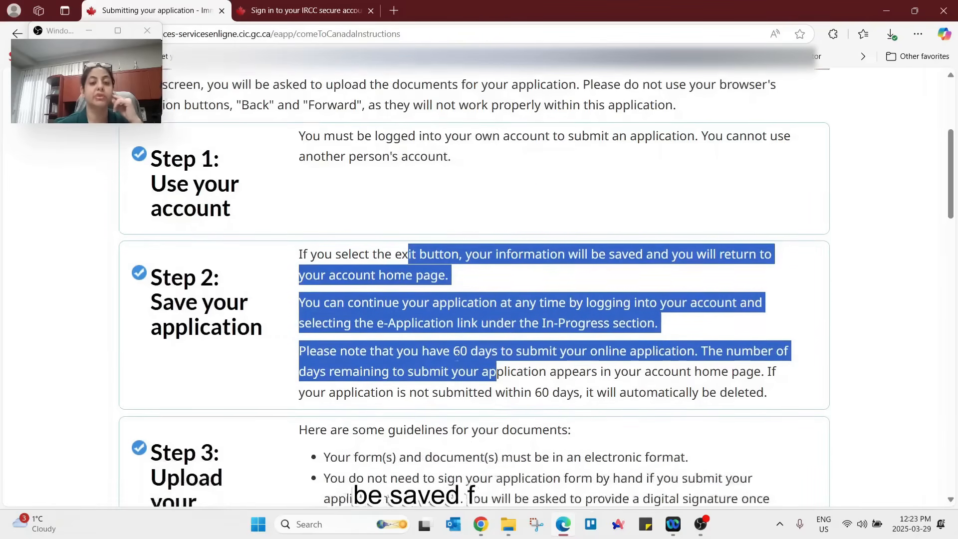
left_click_drag(366, 277, 454, 399)
scroll(454, 393, "down", 15)
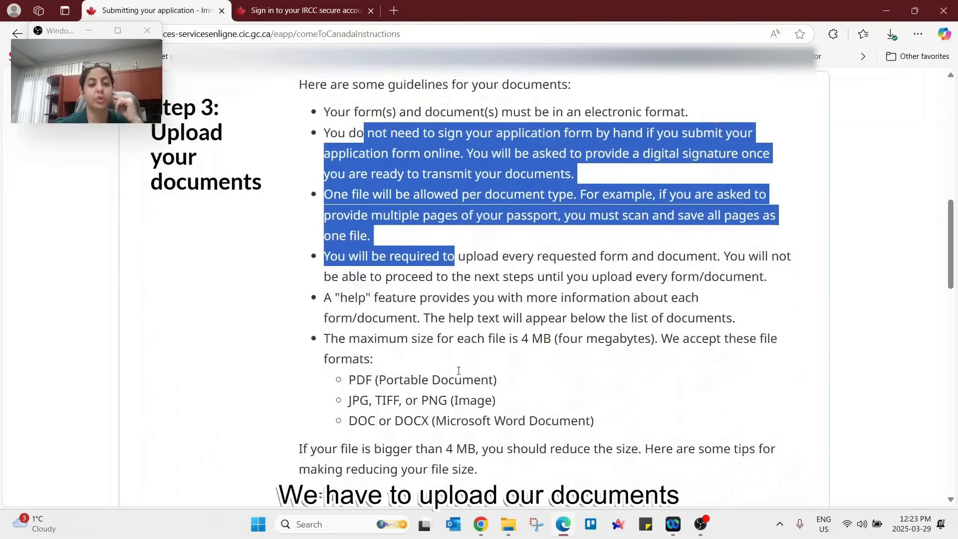
scroll(459, 370, "down", 1)
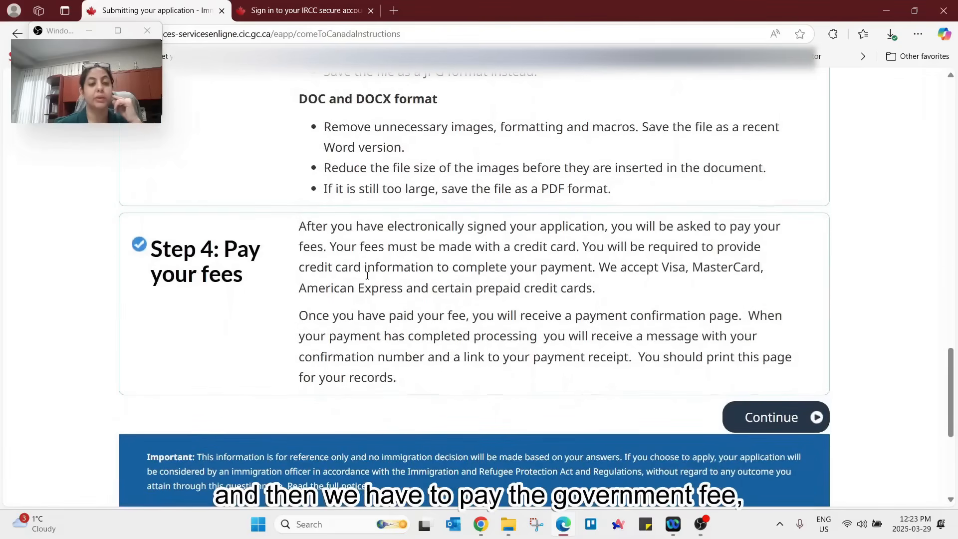
left_click_drag(380, 227, 492, 385)
left_click(492, 385)
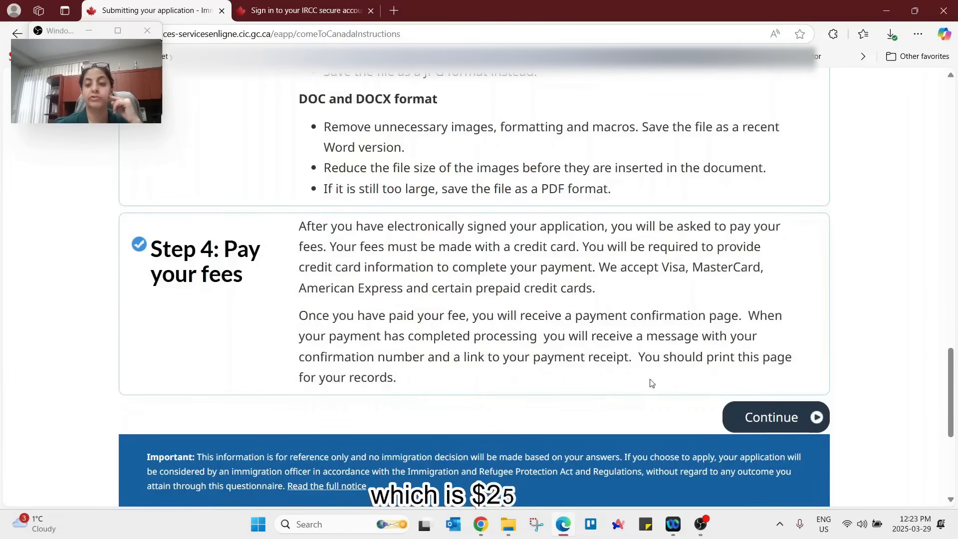
left_click(761, 418)
scroll(380, 298, "down", 6)
scroll(380, 298, "down", 3)
scroll(154, 280, "down", 3)
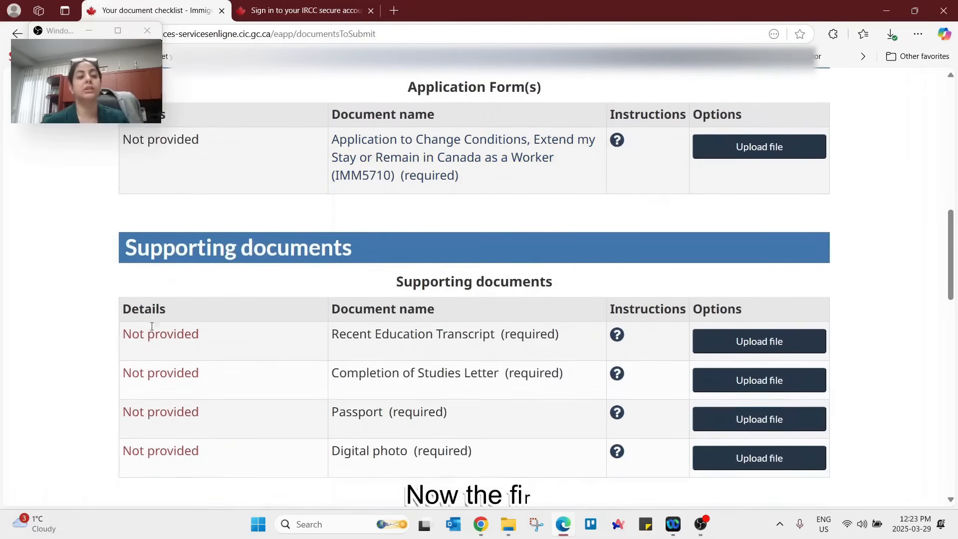
scroll(161, 366, "up", 3)
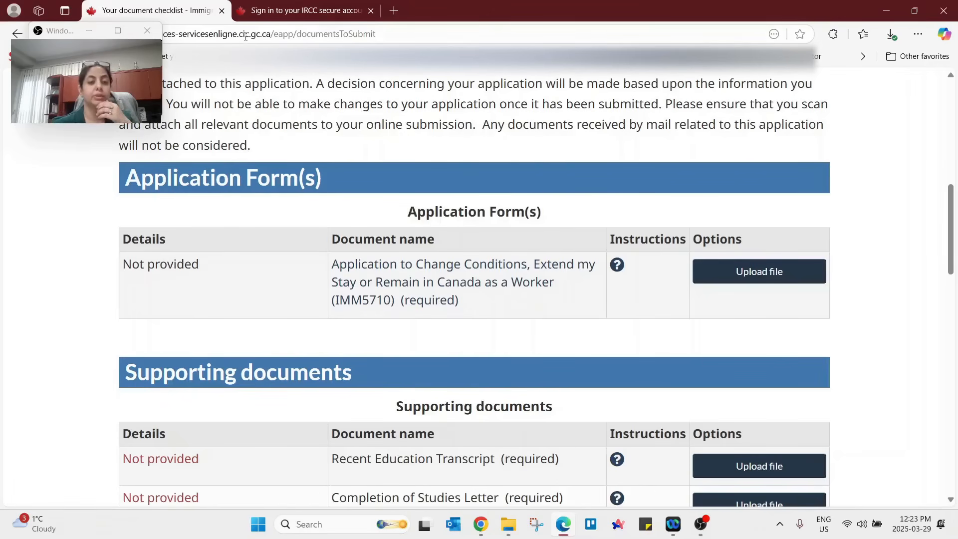
scroll(310, 227, "down", 2)
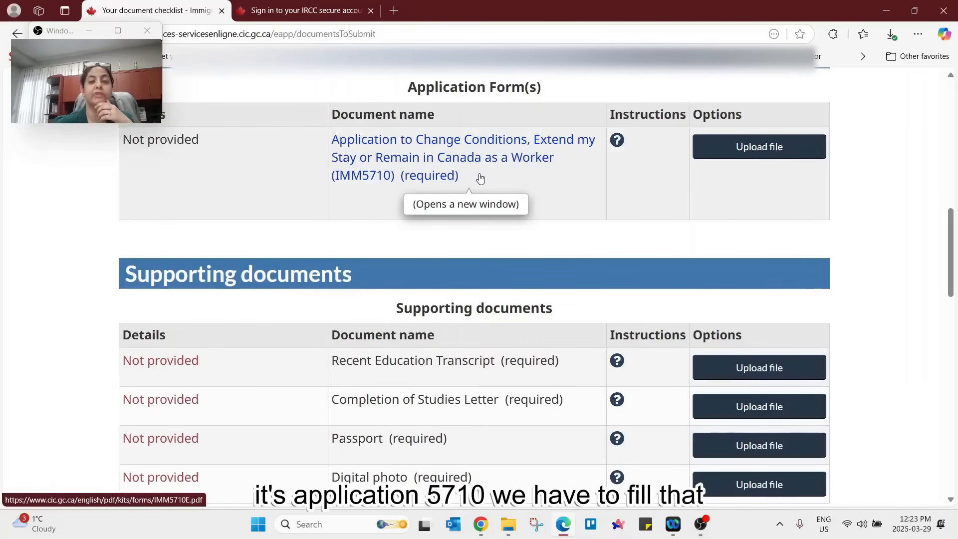
scroll(469, 310, "down", 2)
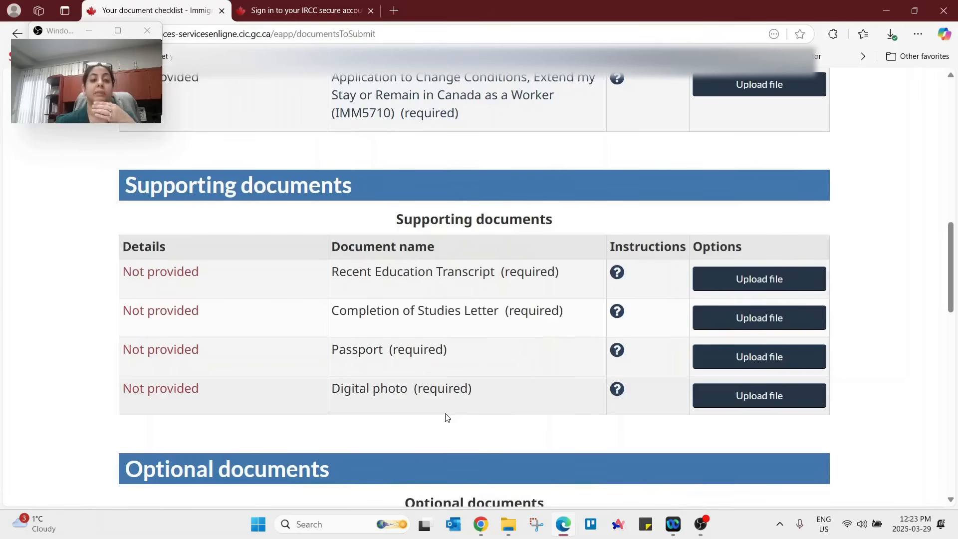
scroll(447, 418, "down", 4)
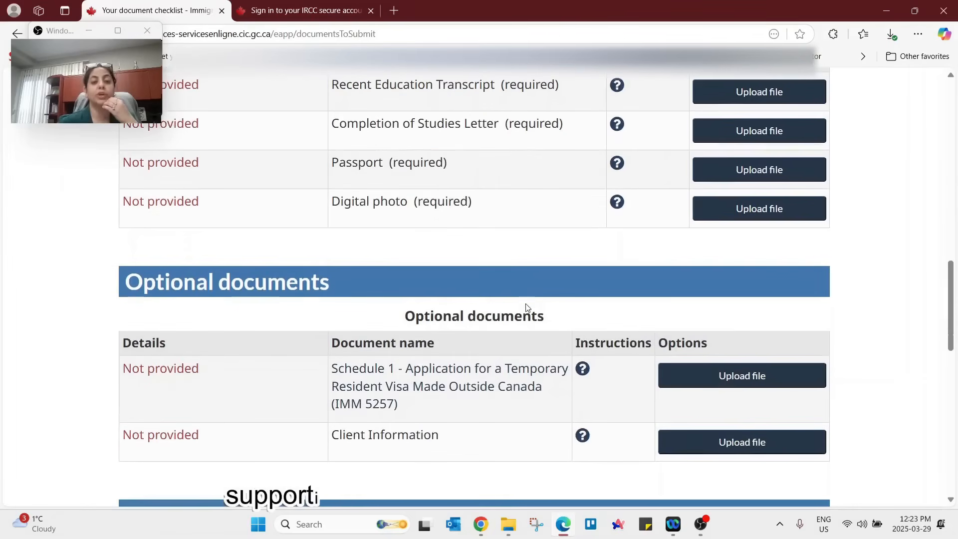
scroll(513, 256, "down", 3)
left_click_drag(354, 313, 463, 315)
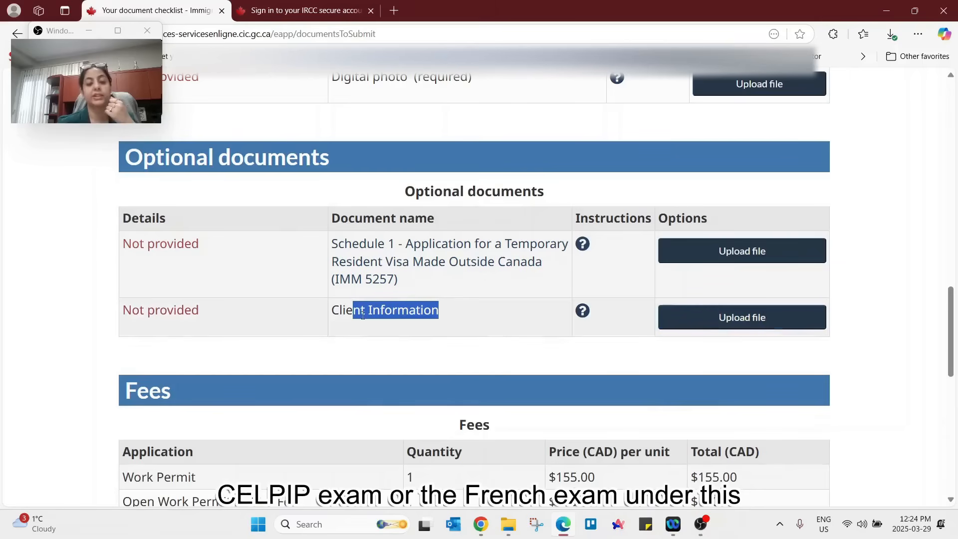
Step: Scroll to the $255.00 fees total and expand the 'How do I upload my documents?' guidance
left_click(436, 313)
scroll(436, 313, "down", 2)
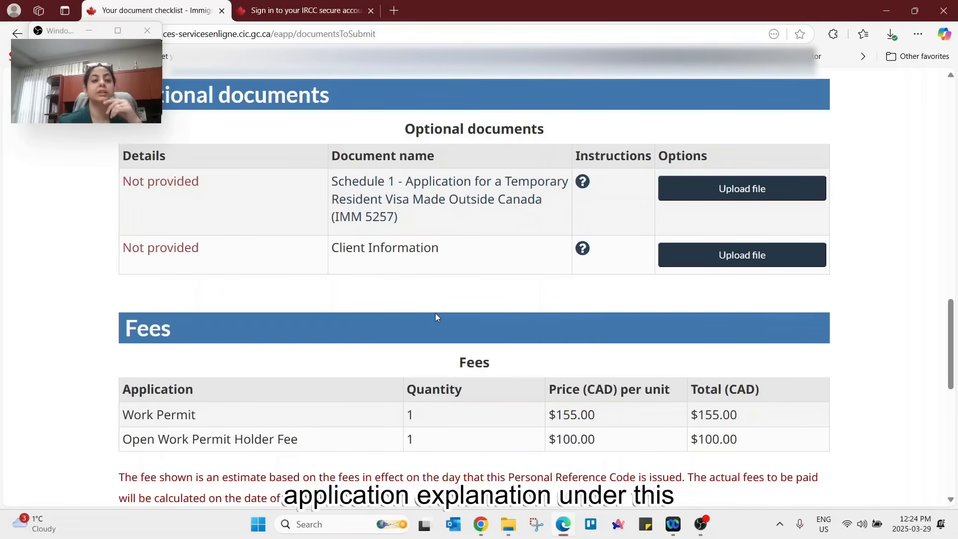
scroll(435, 315, "down", 1)
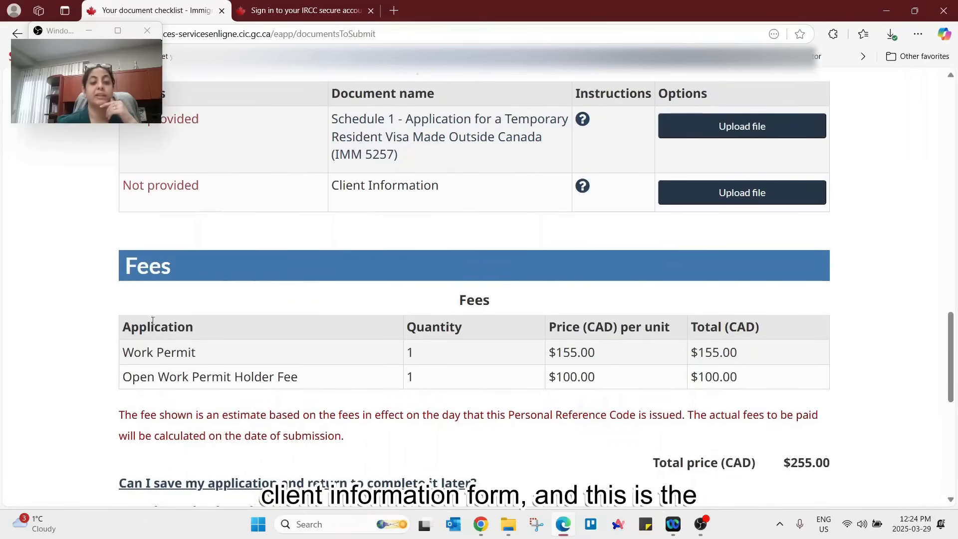
scroll(153, 320, "down", 2)
left_click_drag(820, 339, 830, 347)
left_click(726, 395)
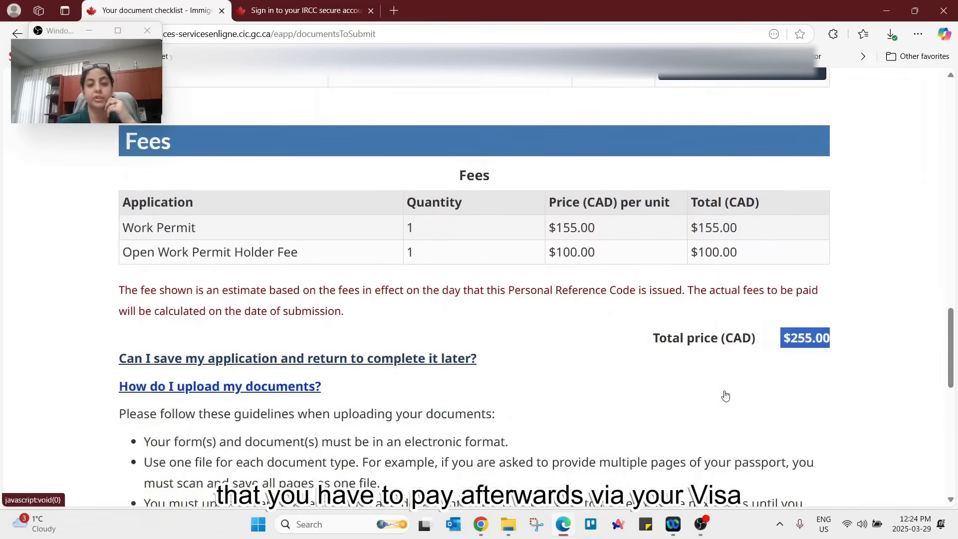
scroll(524, 368, "down", 7)
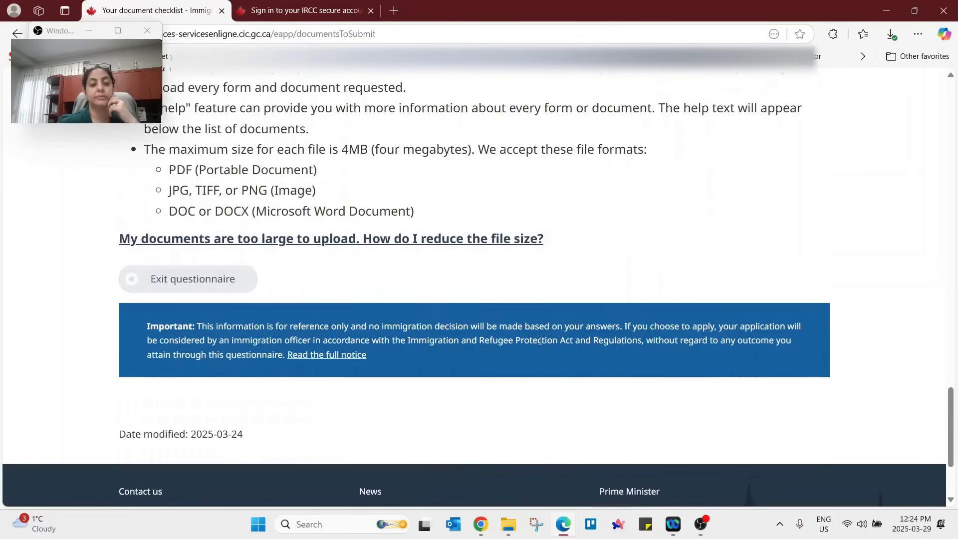
scroll(540, 341, "up", 12)
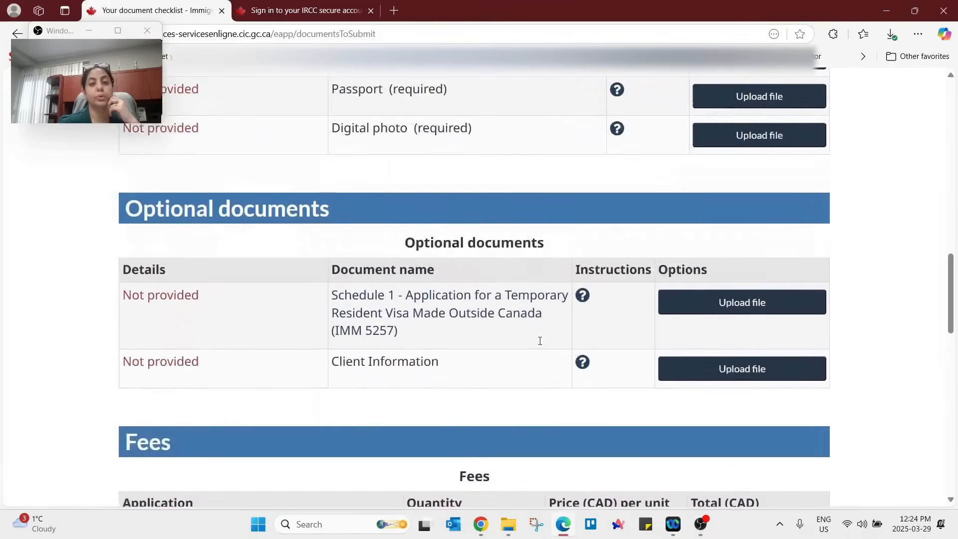
scroll(540, 343, "up", 8)
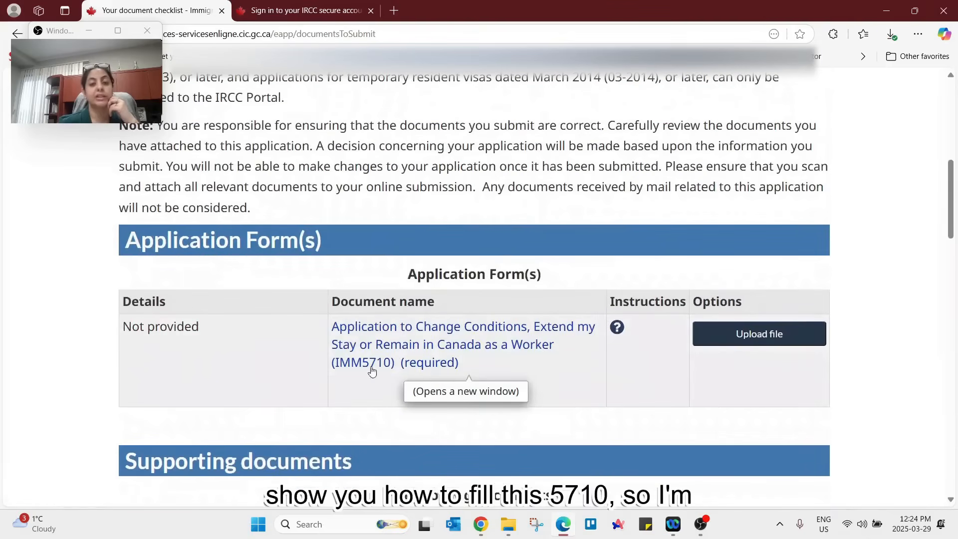
Step: Google 'IMM5710' in a new tab and open the Canada.ca IMM 5710 form page
left_click(394, 10)
type("google.com")
key("Return")
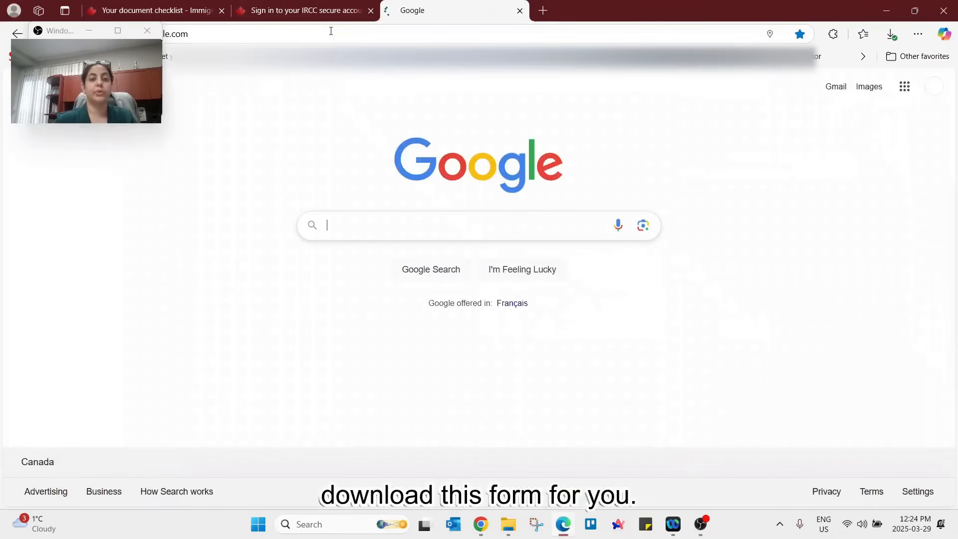
type("IMM5710")
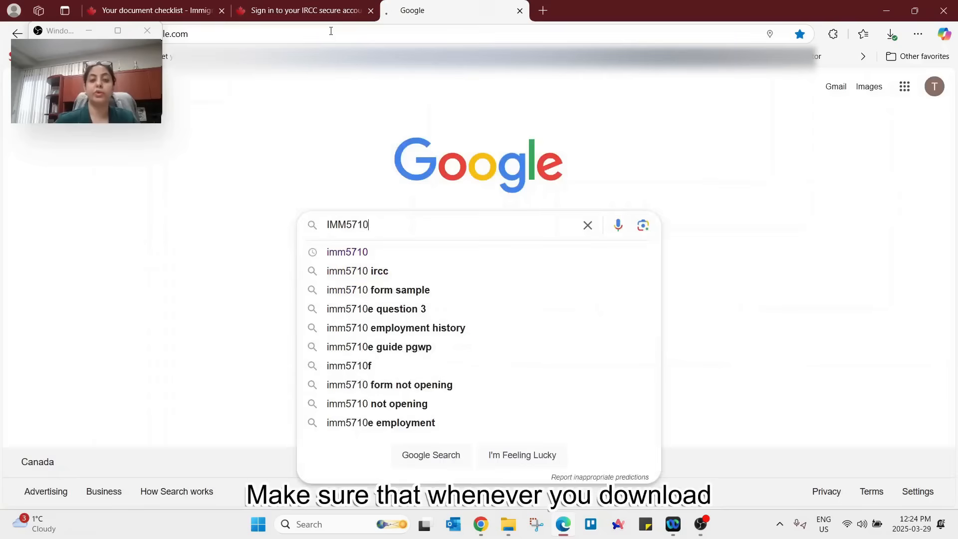
key("Return")
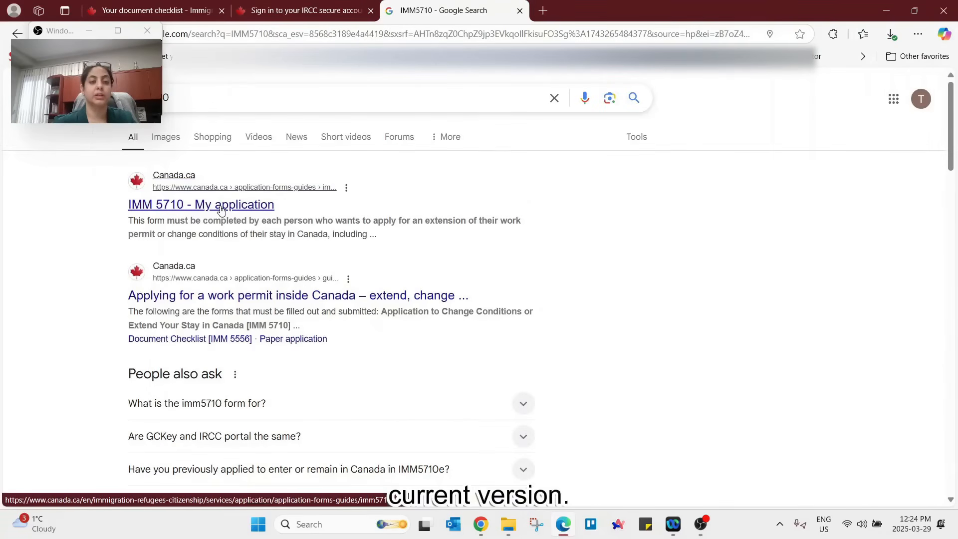
left_click(221, 209)
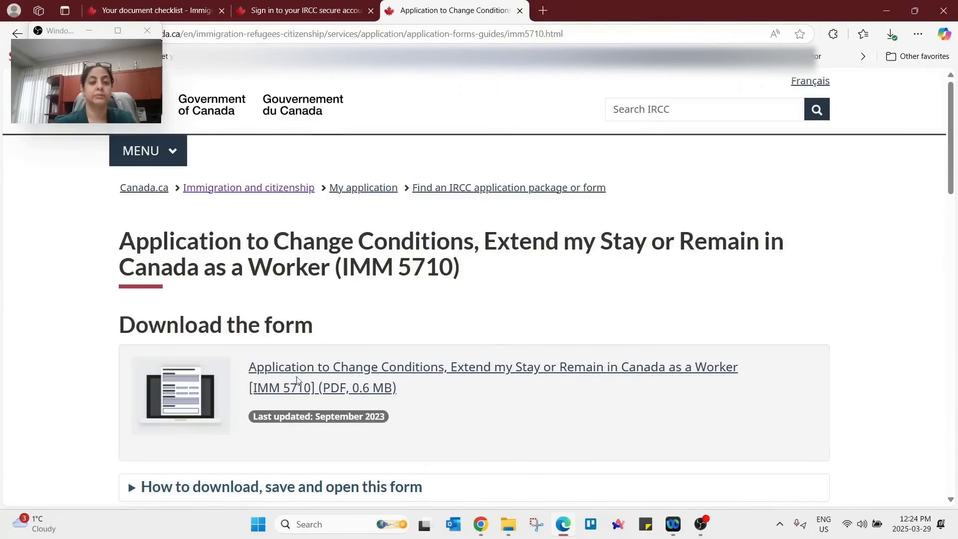
Step: Download the IMM 5710 PDF and copy imm5710e (16) from the Downloads folder
left_click(354, 366)
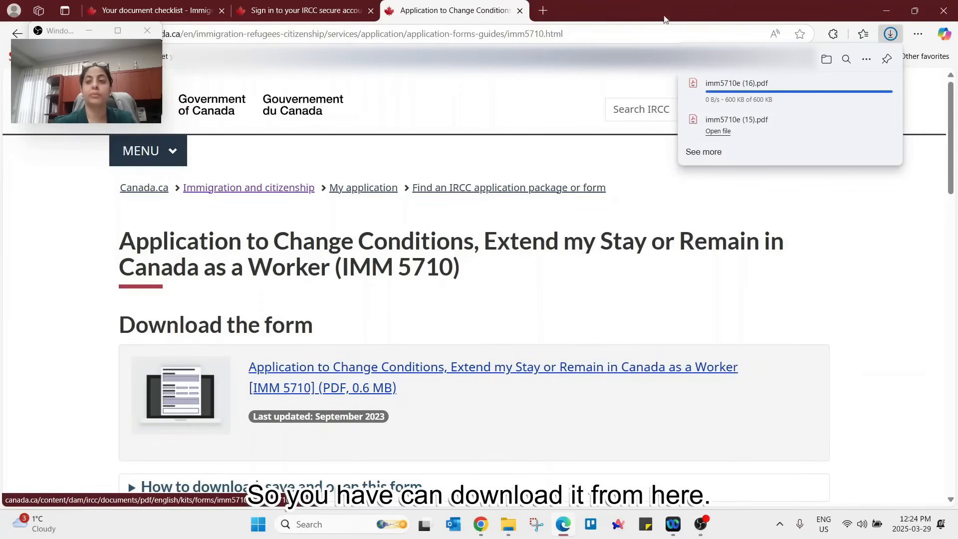
left_click(815, 106)
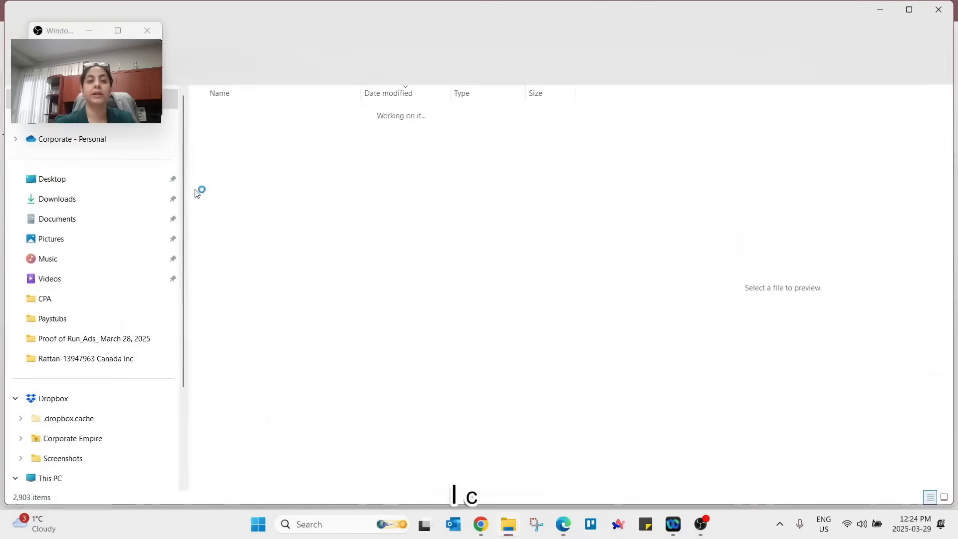
left_click(232, 130)
right_click(233, 130)
left_click(289, 139)
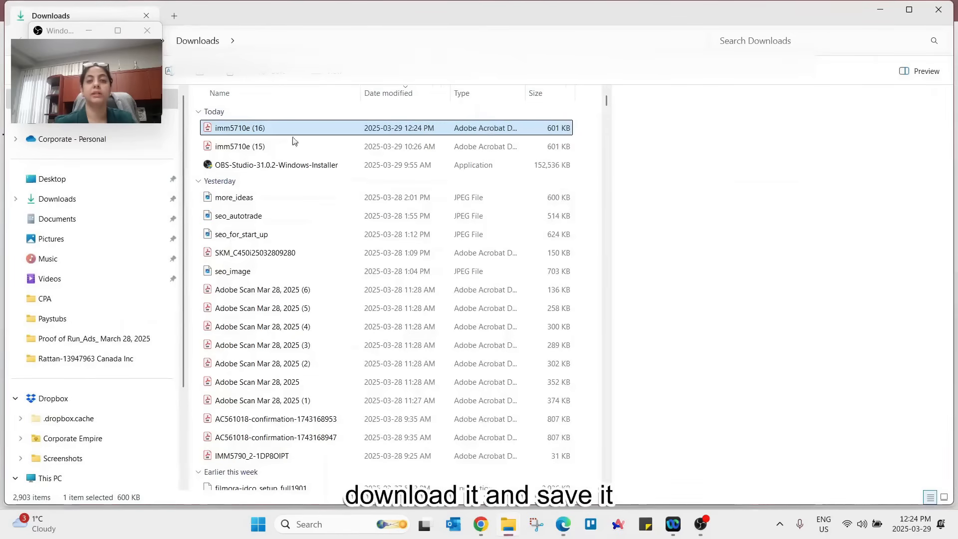
left_click(887, 10)
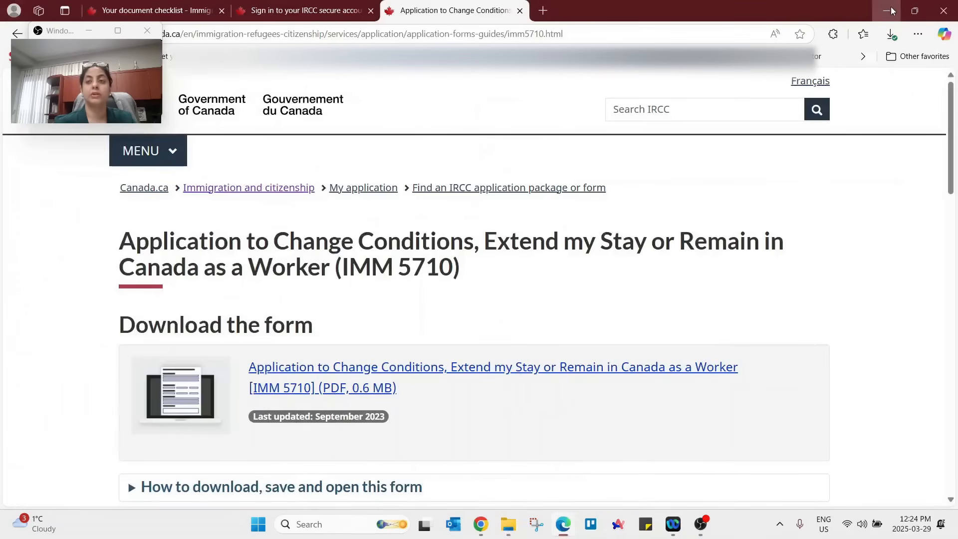
Step: Paste imm5710e (16) onto the desktop and open it in Adobe Acrobat
left_click(887, 11)
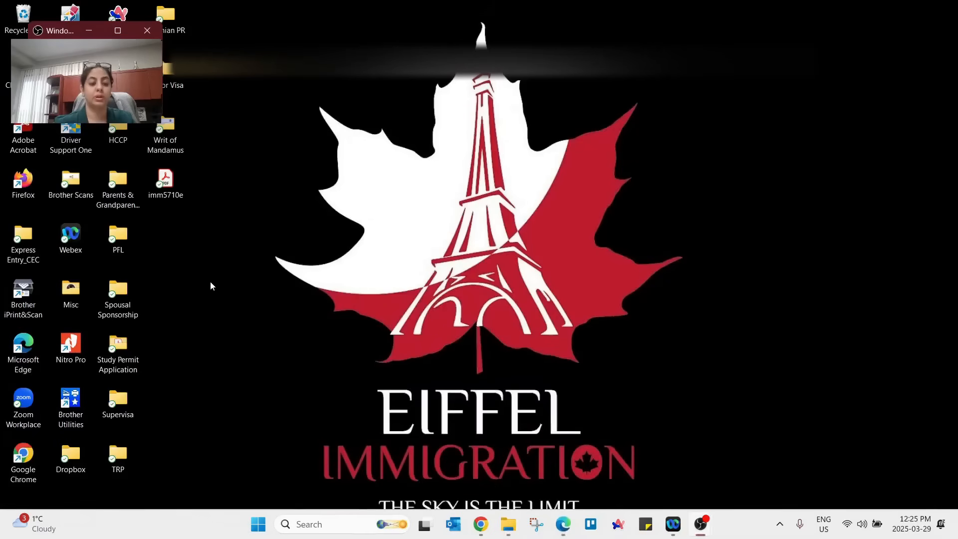
right_click(173, 253)
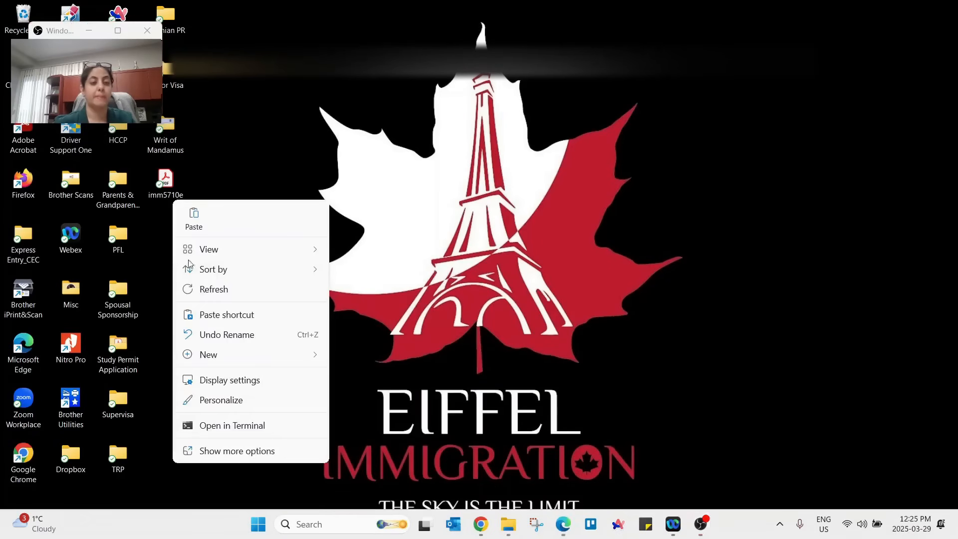
left_click(228, 452)
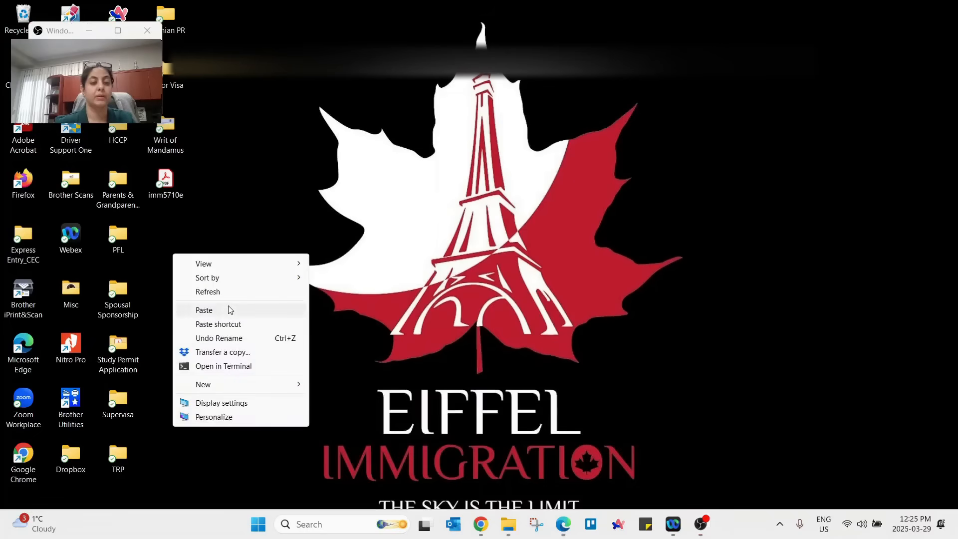
left_click(204, 310)
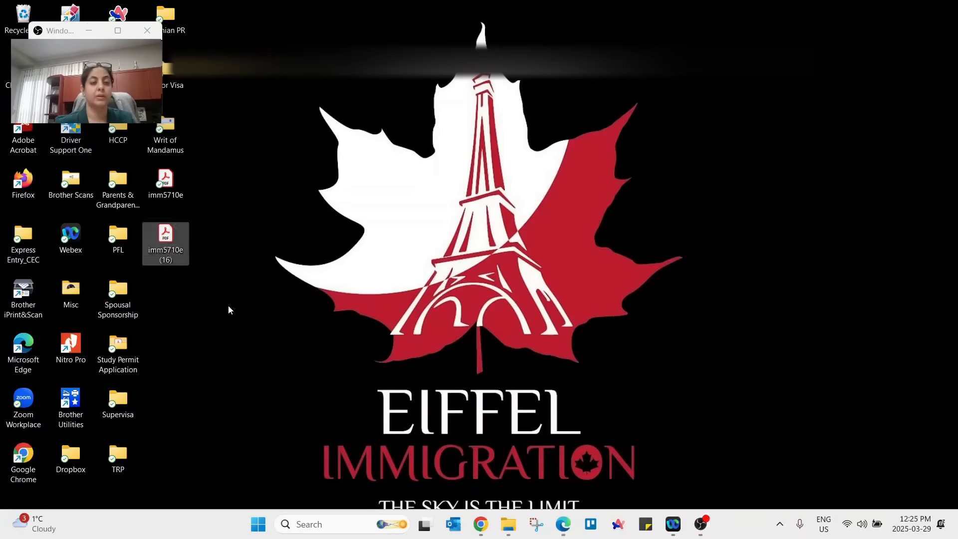
double_click(168, 243)
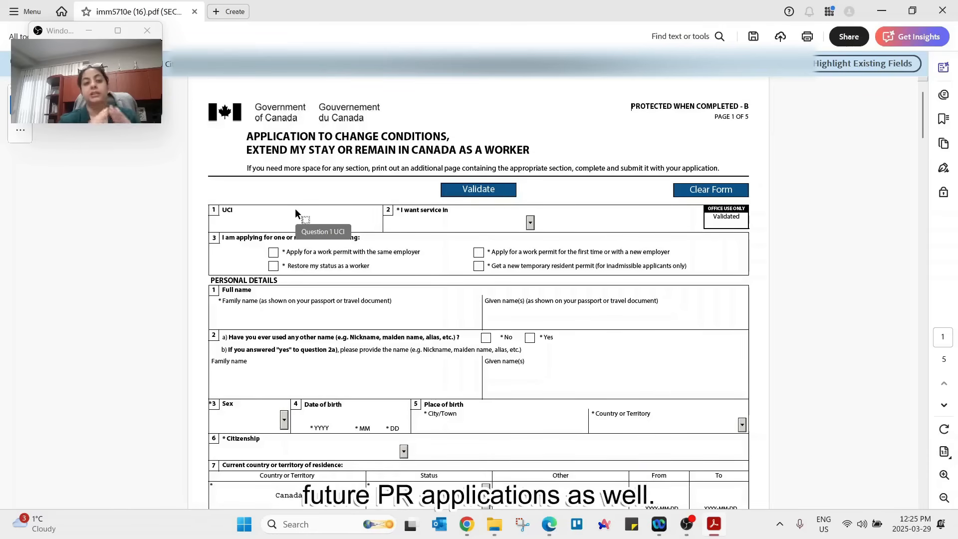
Step: Enter the UCI number, choose English service, and tick the first-time/new-employer work permit box
left_click(291, 218)
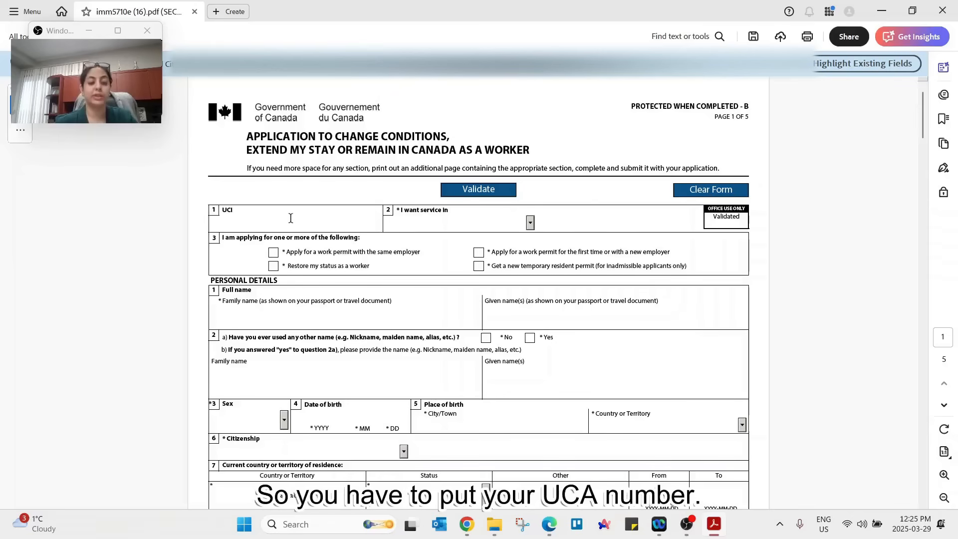
type("123456")
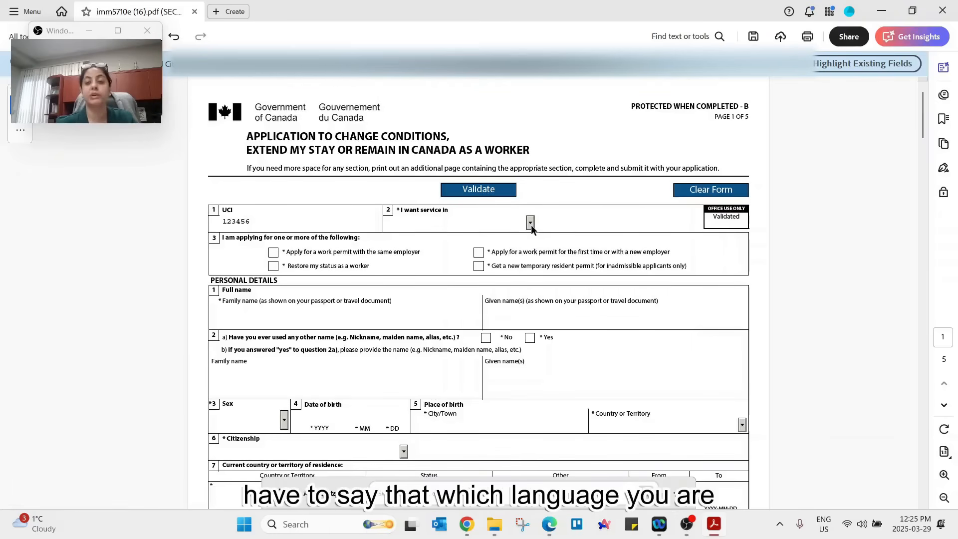
left_click(531, 223)
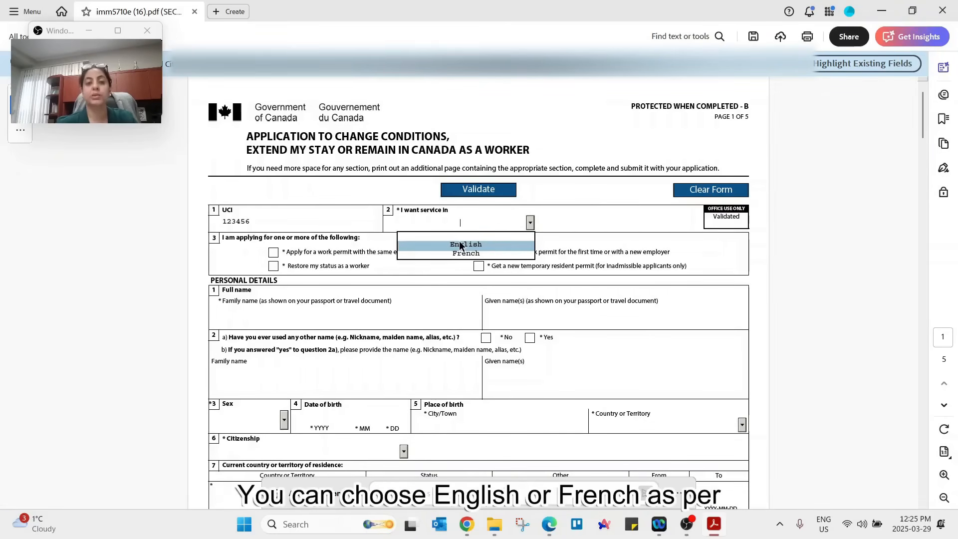
left_click(459, 245)
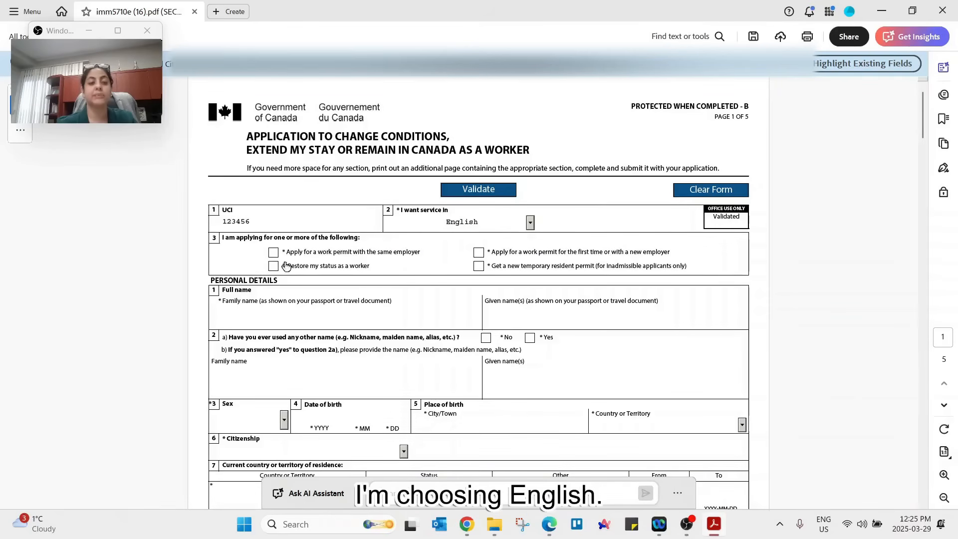
left_click(480, 254)
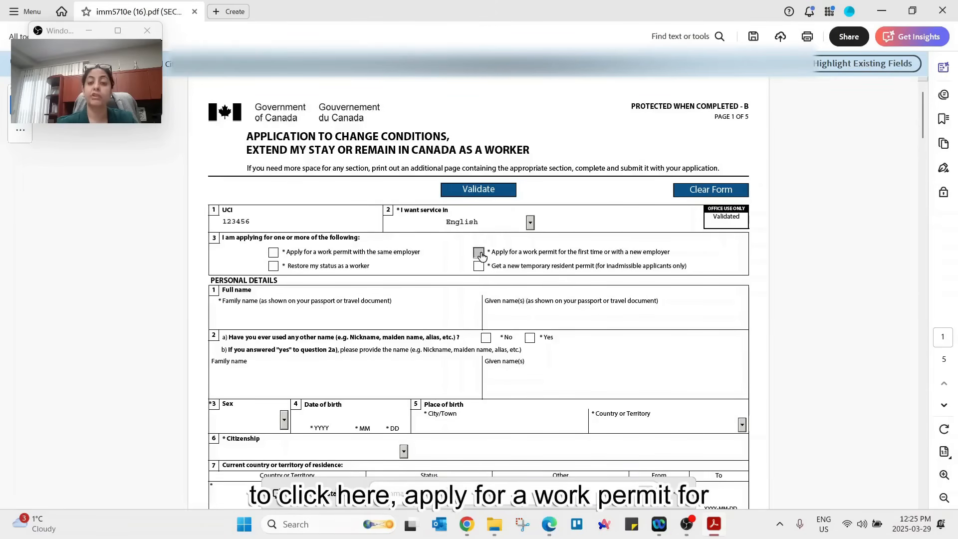
left_click_drag(605, 252, 662, 253)
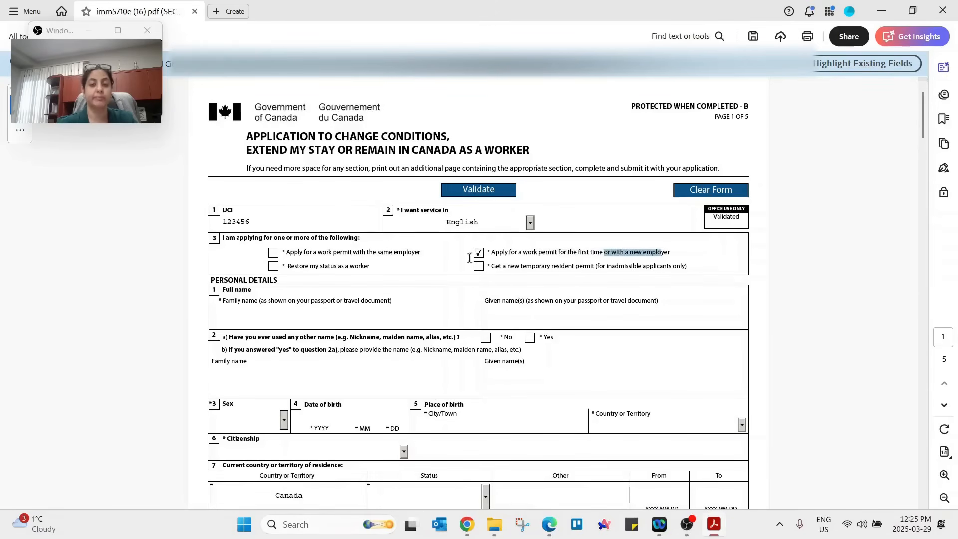
left_click(246, 314)
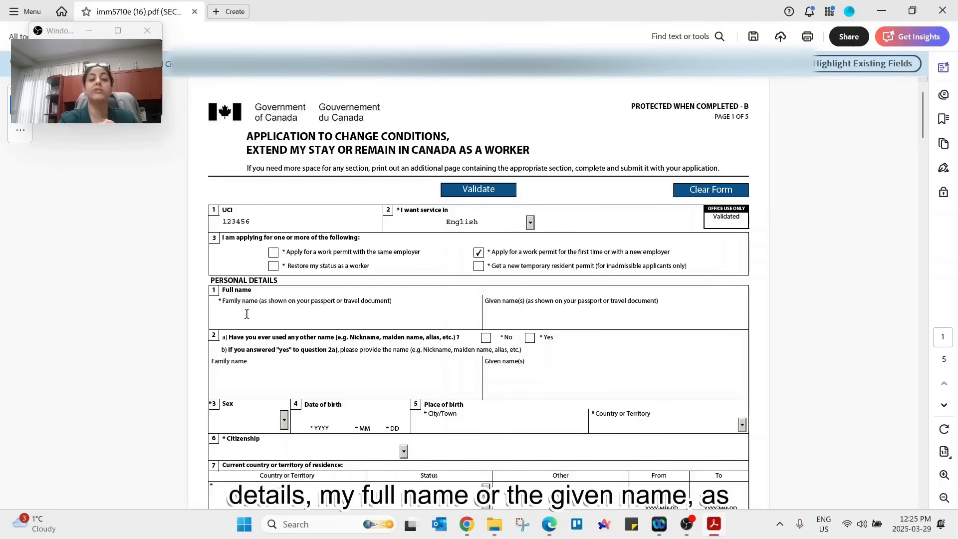
Step: Enter the applicant's family and given names and tick No for having used another name
type("K")
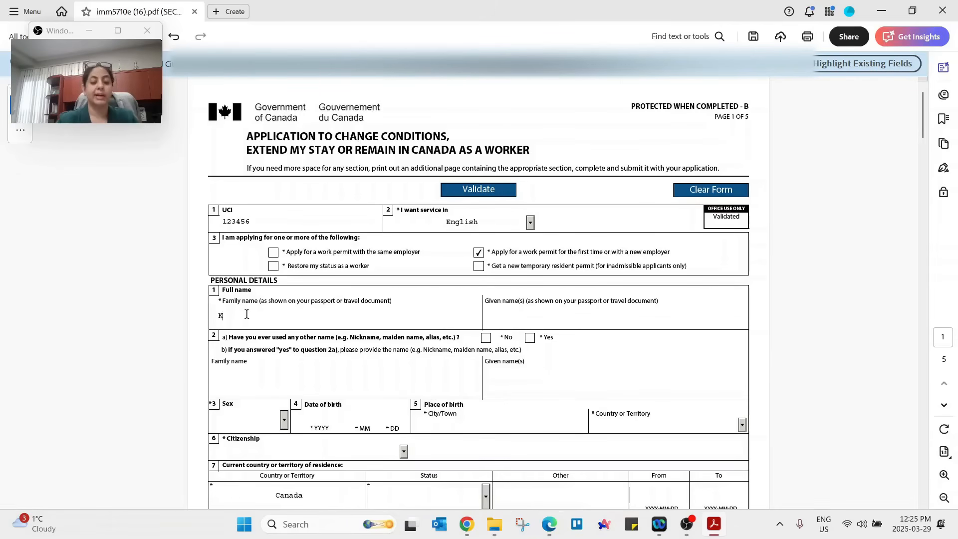
key("Tab")
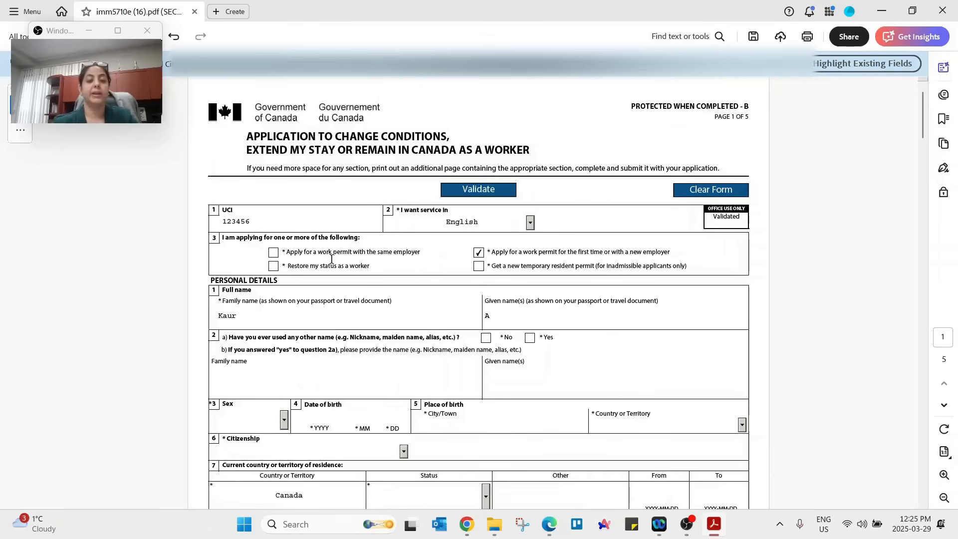
scroll(331, 259, "down", 1)
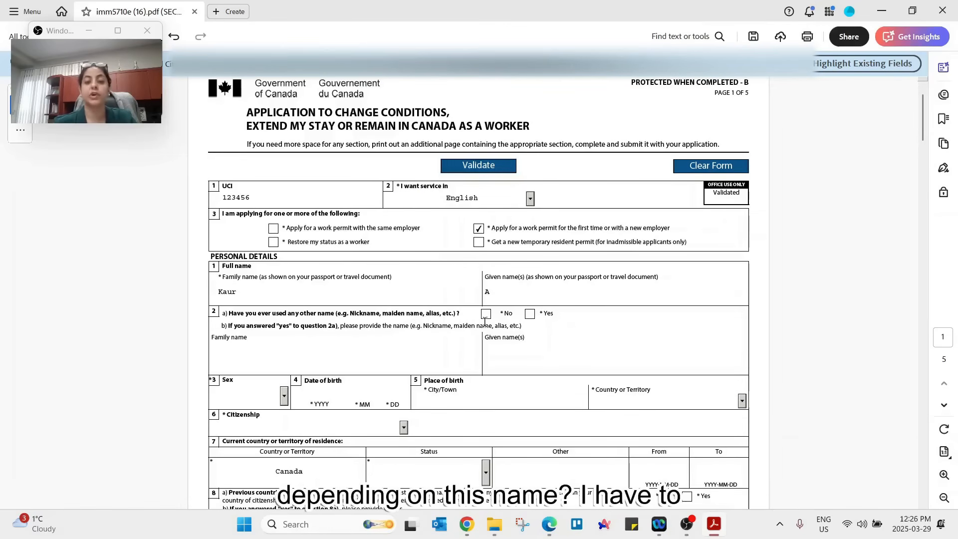
left_click(293, 335)
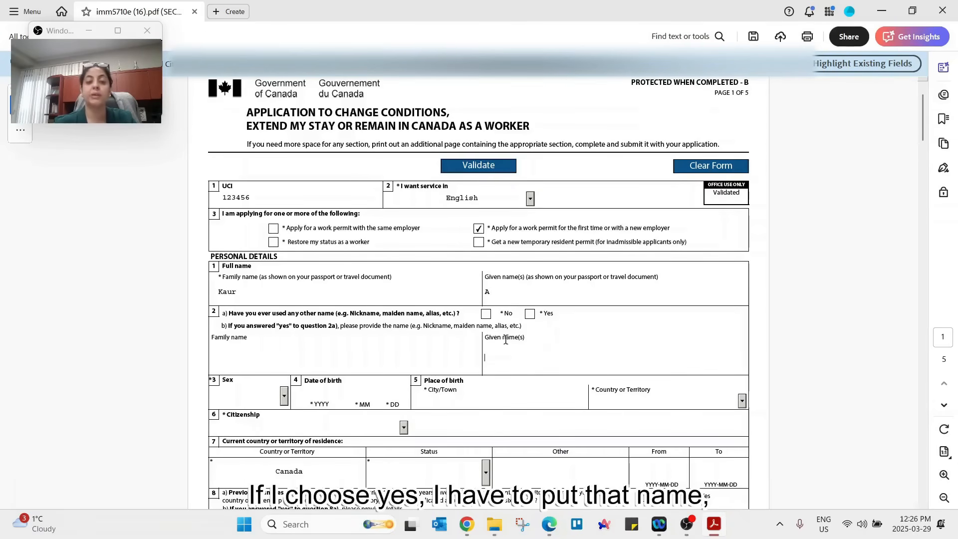
left_click(486, 314)
scroll(363, 306, "down", 1)
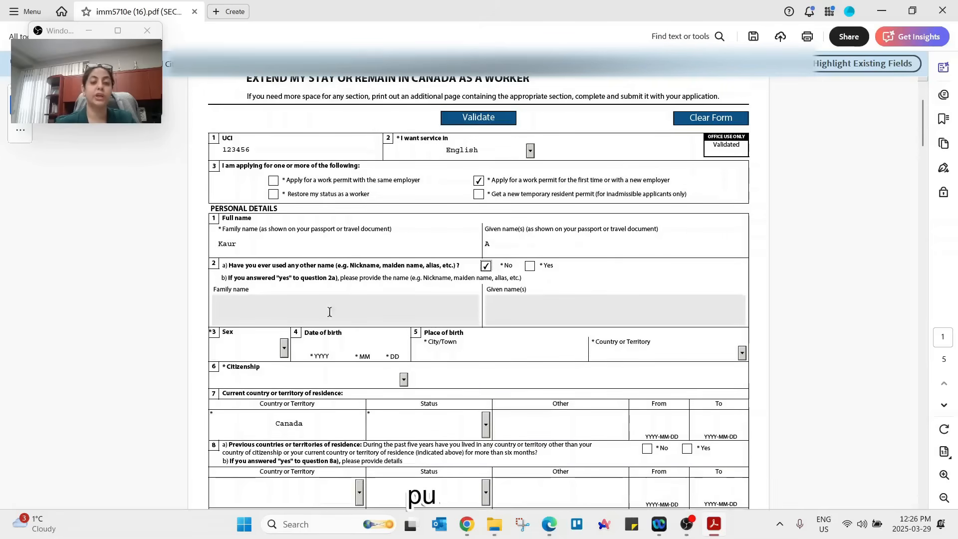
left_click(284, 348)
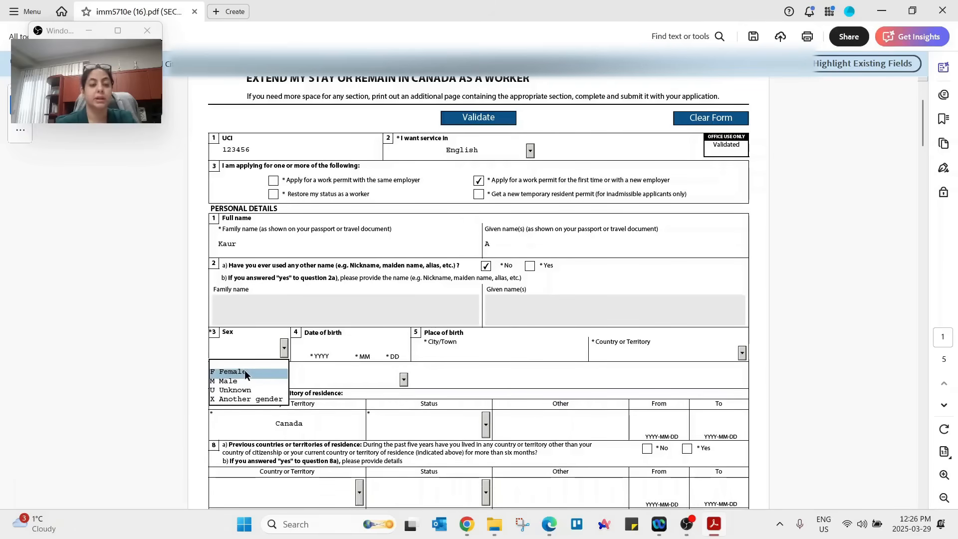
Step: Set sex to Female, birth date 2000-11-01, birthplace Delhi, India
left_click(245, 372)
left_click(306, 344)
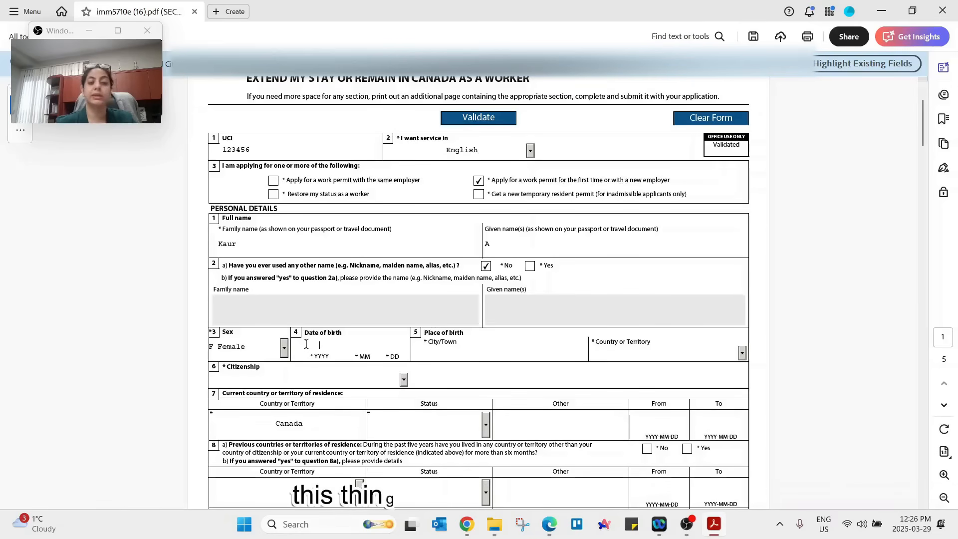
type("2000 11 01")
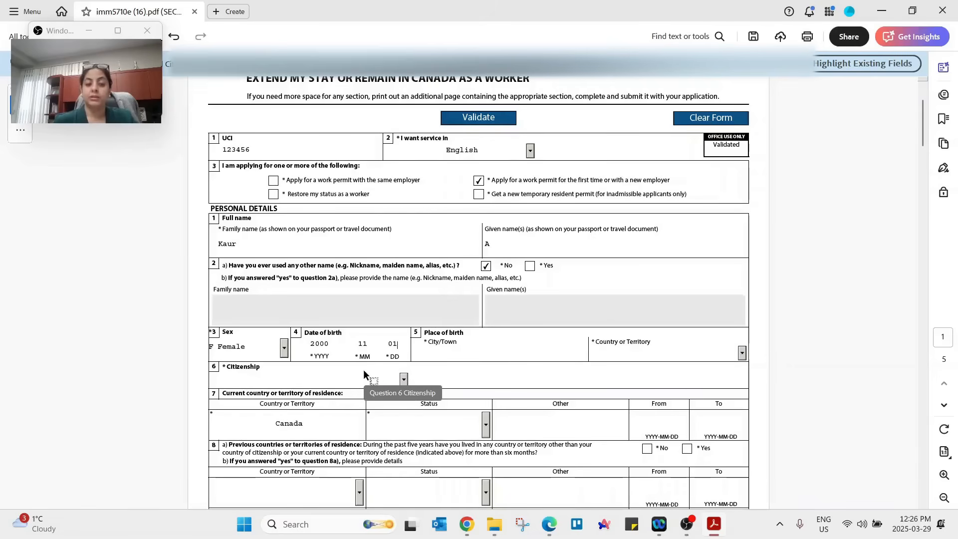
left_click(496, 359)
type("Delhi")
key("Tab")
type("India")
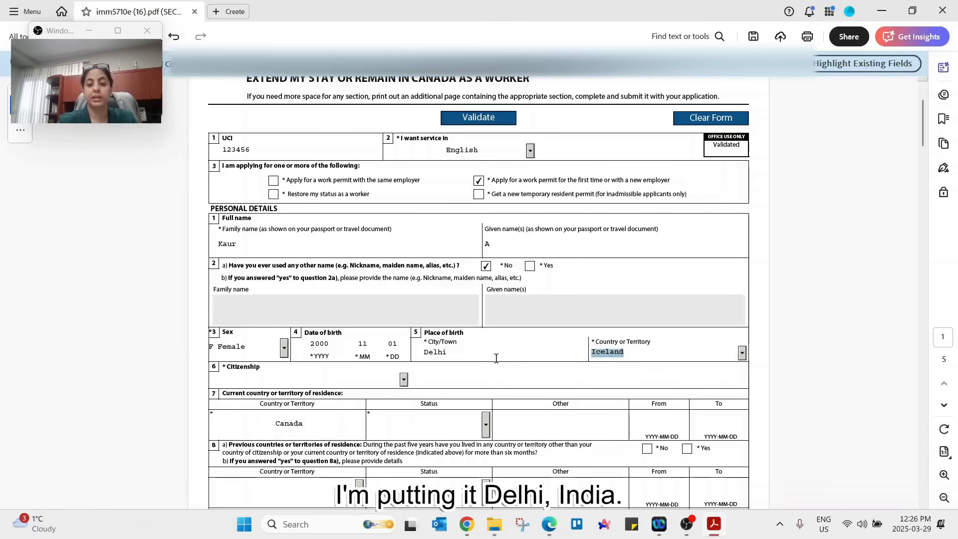
Step: Set citizenship to India and residence status Student from 2023-01-01 to 2025-04-30
left_click(338, 380)
type("ndia")
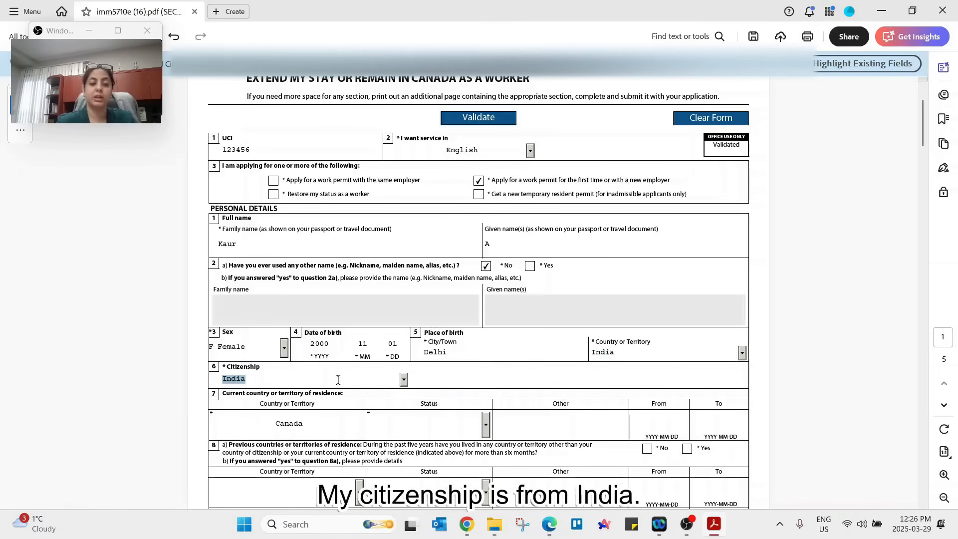
key("Tab")
key("Tab")
key("Tab")
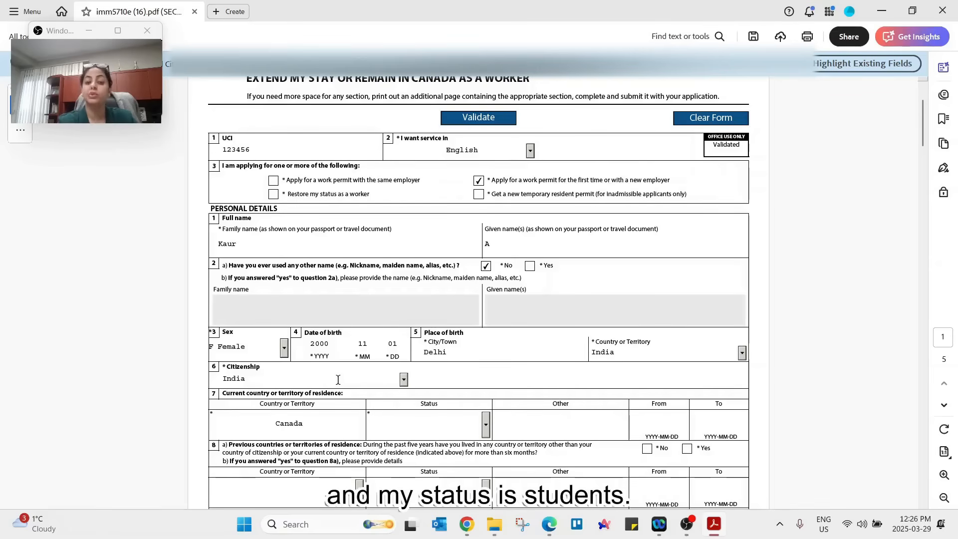
key("Down")
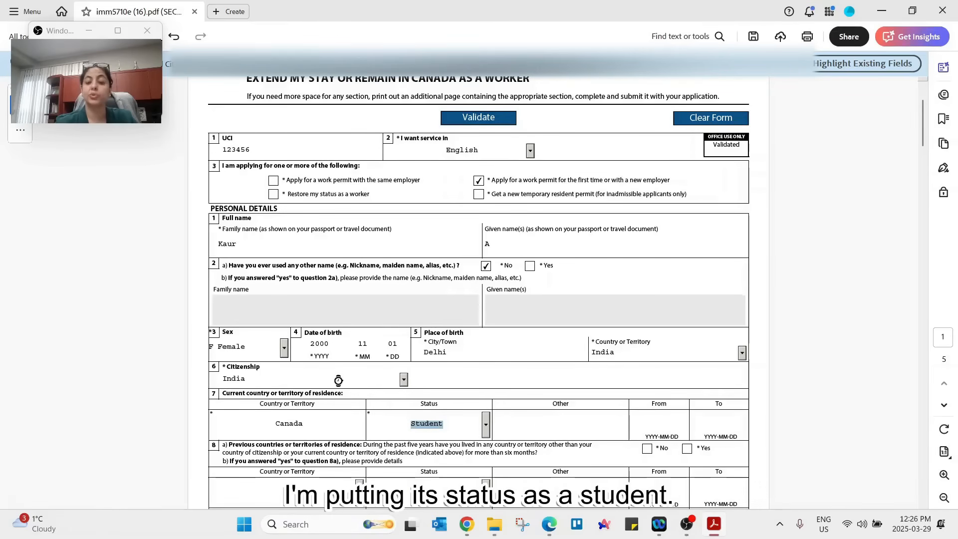
key("Tab")
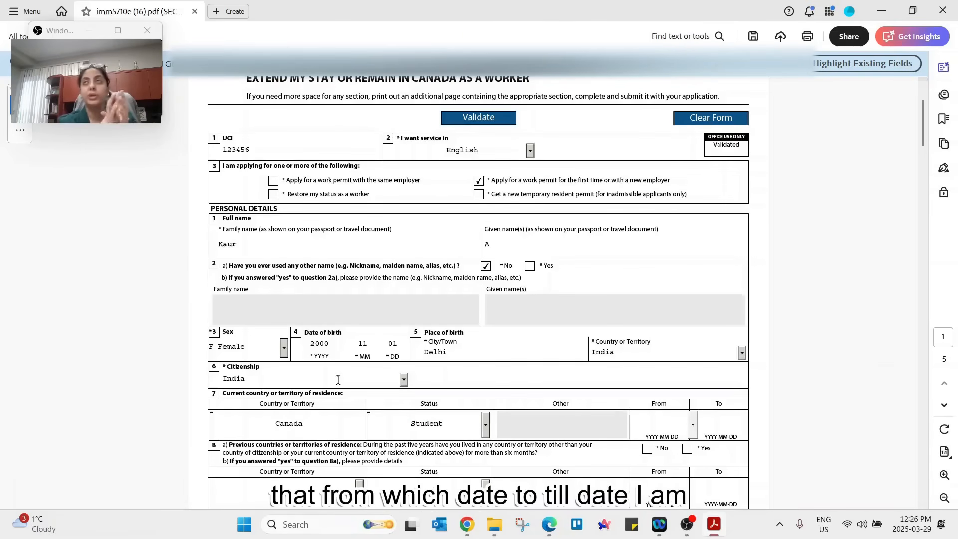
type("20")
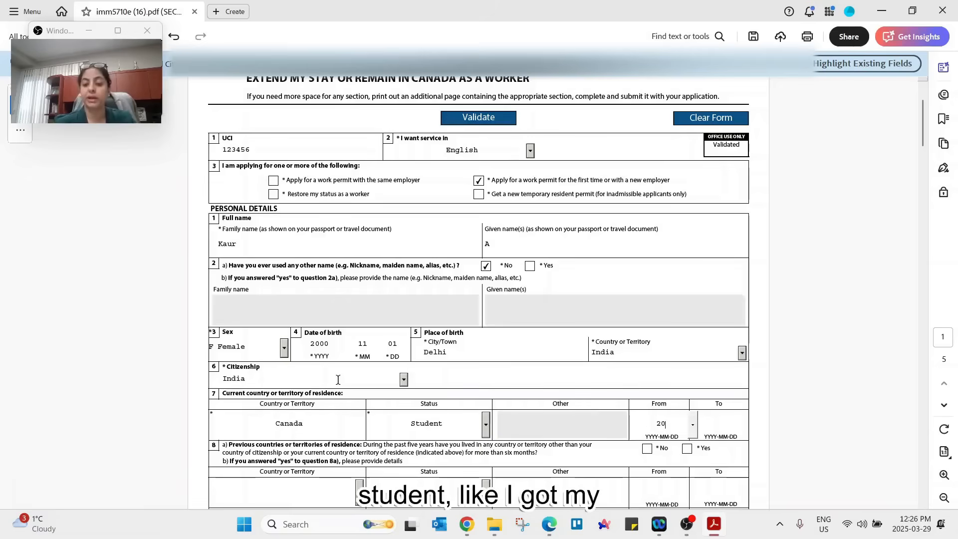
type("23-01")
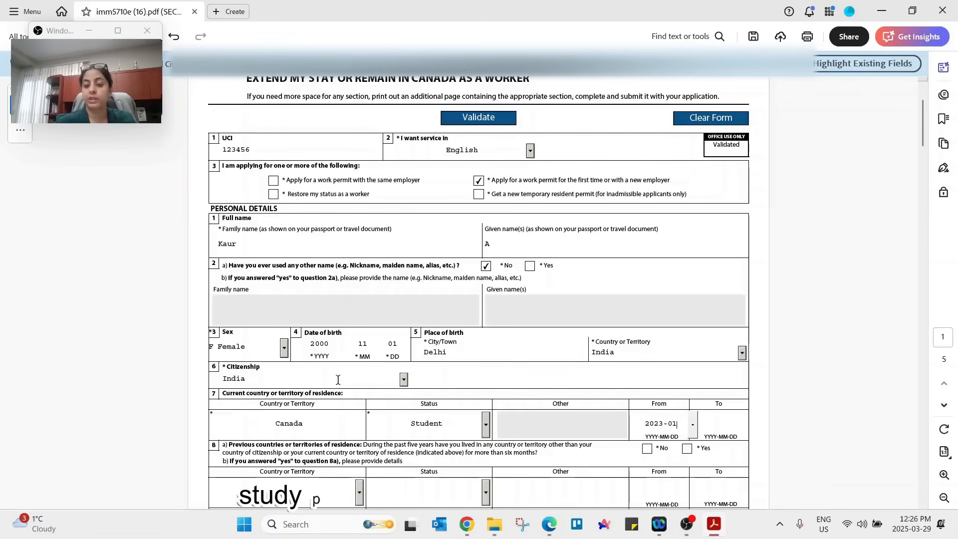
type("-01")
key("Tab")
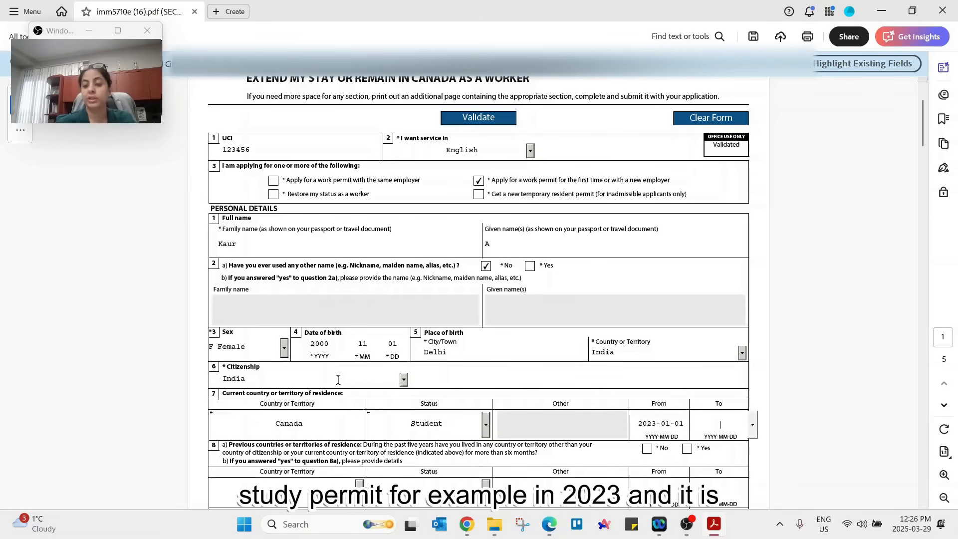
type("2025-04")
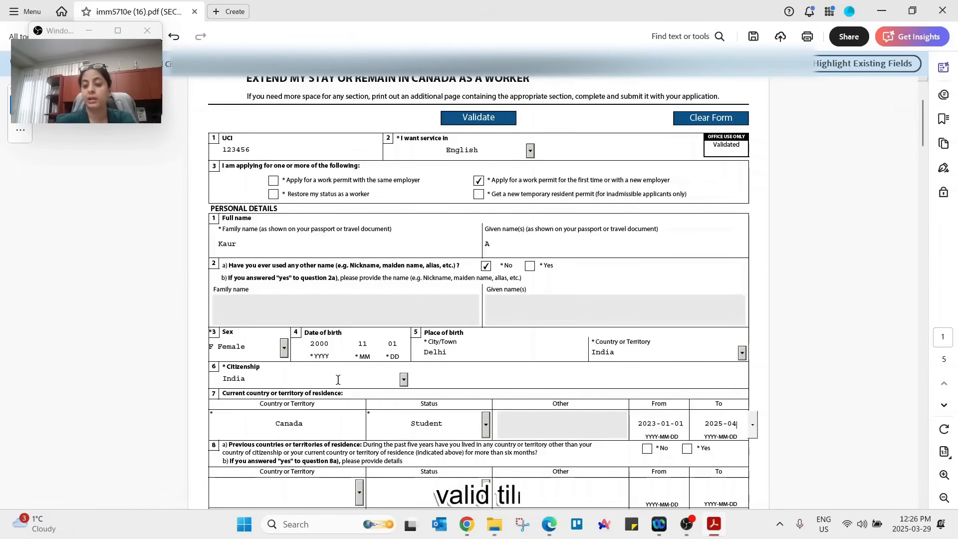
type("-30")
Step: Answer No to having lived in other countries in the past five years
scroll(492, 429, "down", 2)
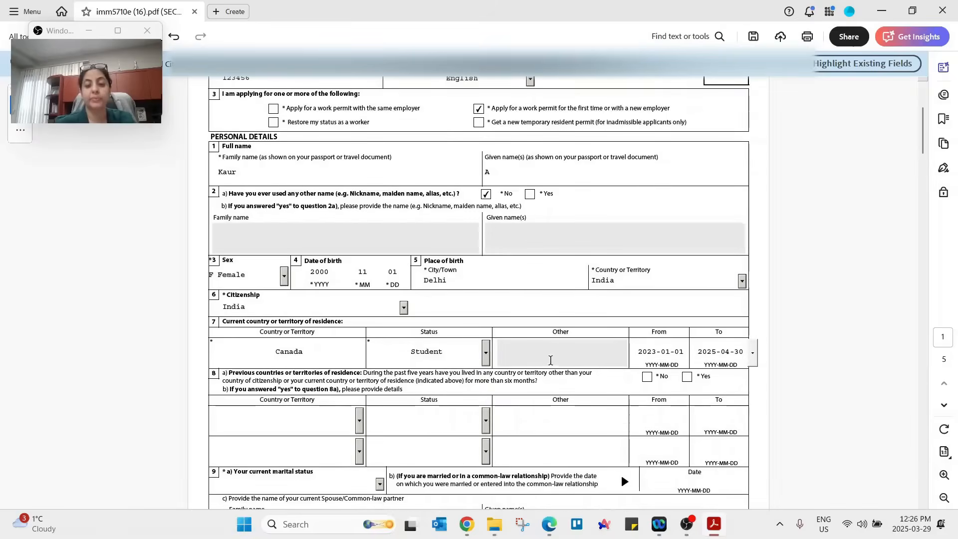
left_click(541, 381)
left_click_drag(554, 379, 265, 374)
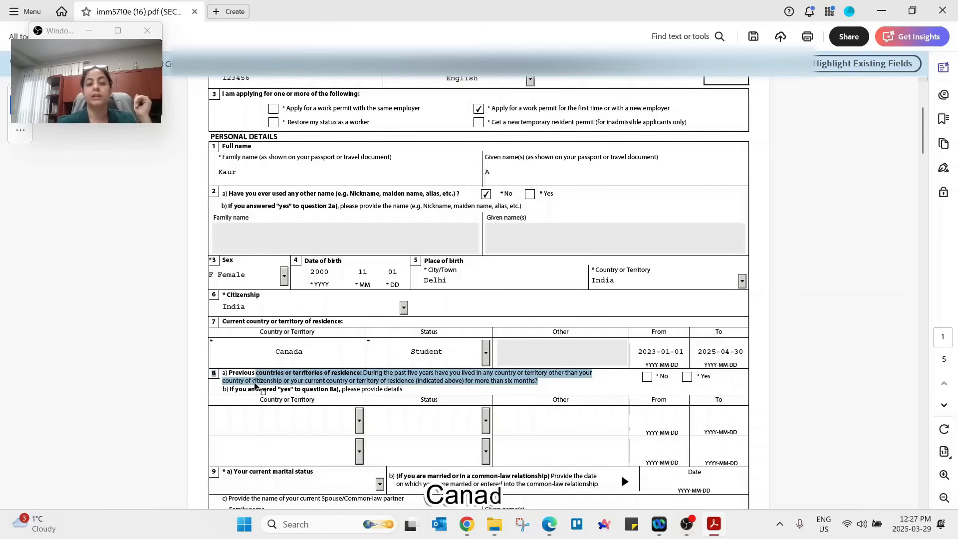
left_click(576, 393)
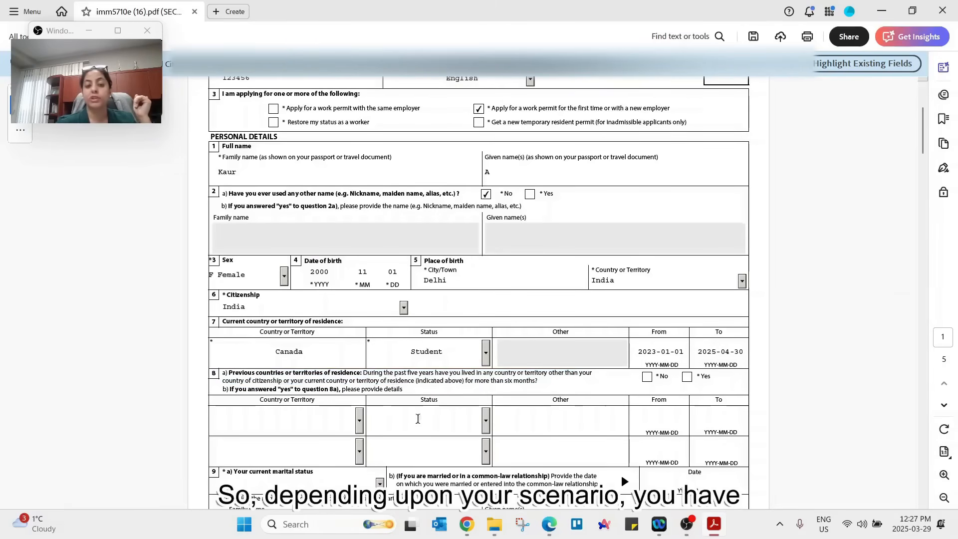
left_click(646, 379)
Step: Set the marital status in section 9 to Single
scroll(614, 375, "down", 2)
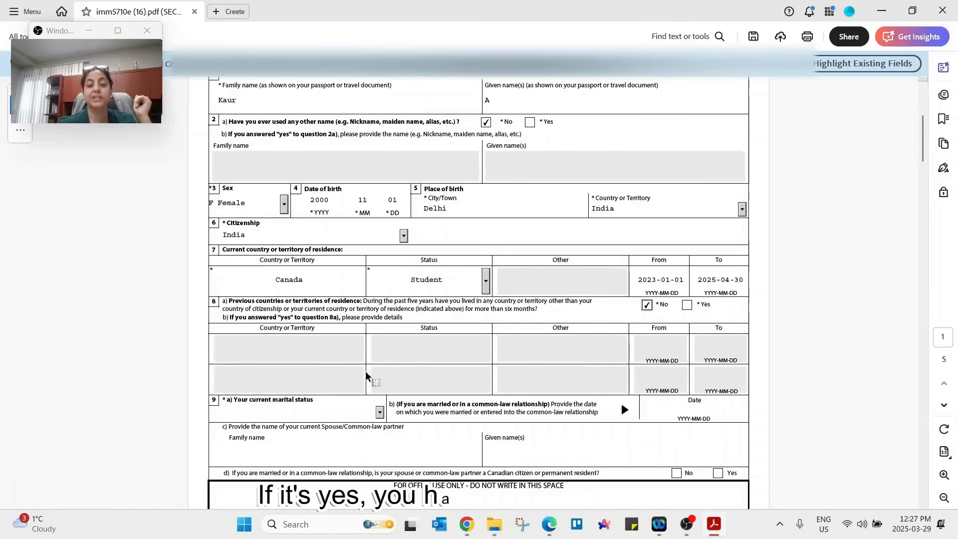
left_click(402, 348)
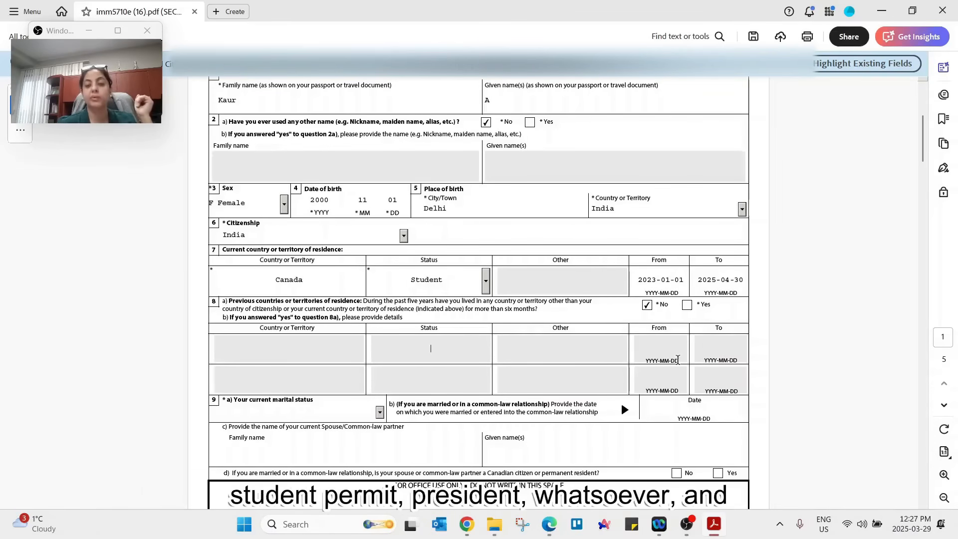
scroll(525, 344, "down", 1)
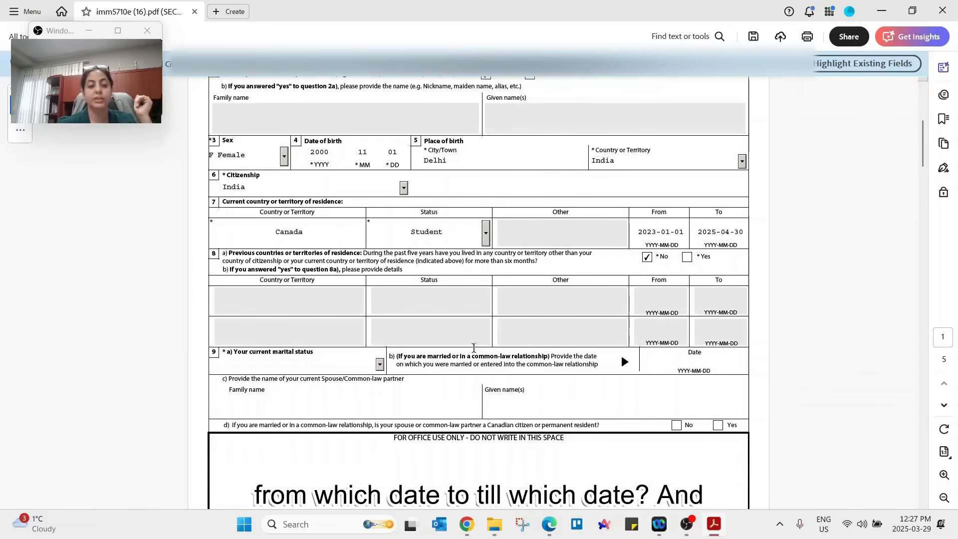
left_click(380, 365)
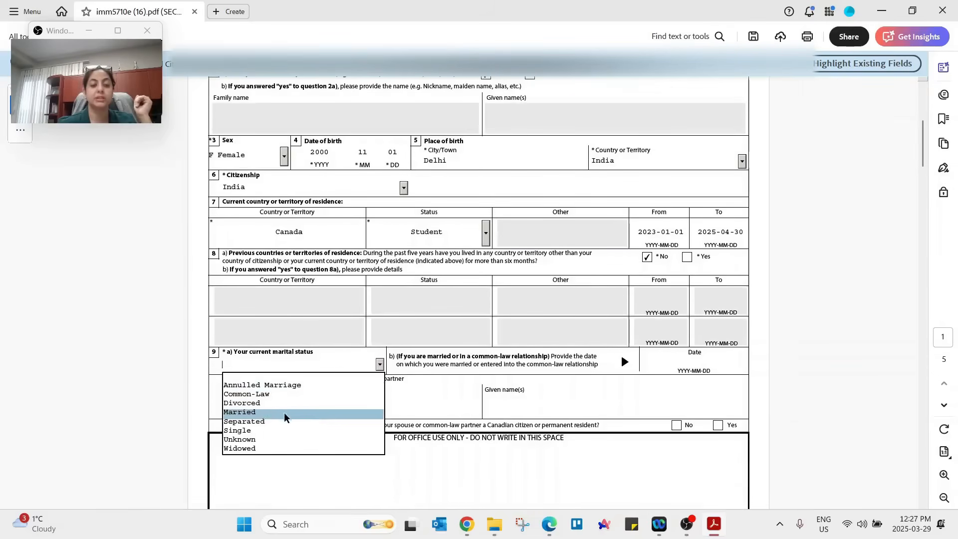
left_click(272, 430)
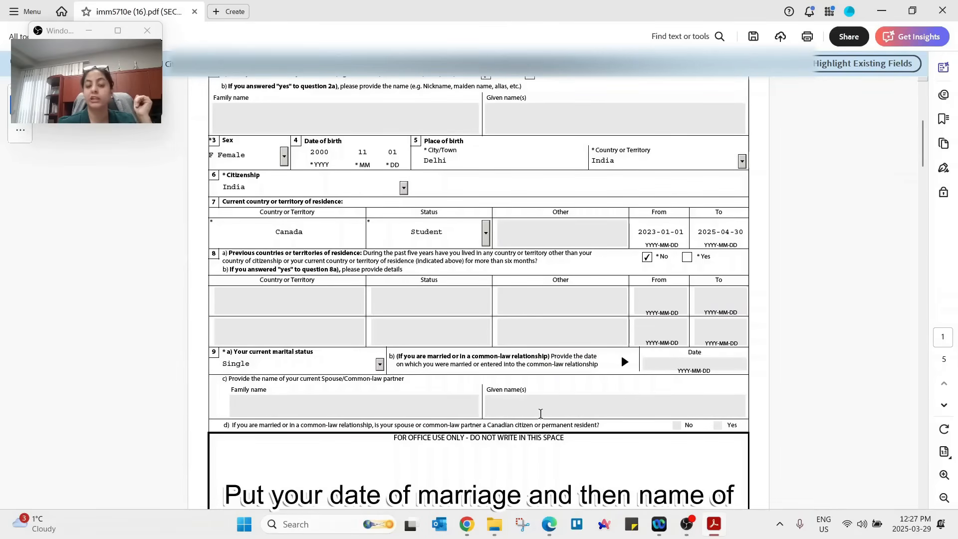
Step: Tick No for any previous marriage or common-law relationship and start selecting Punjabi as native language
scroll(541, 414, "down", 6)
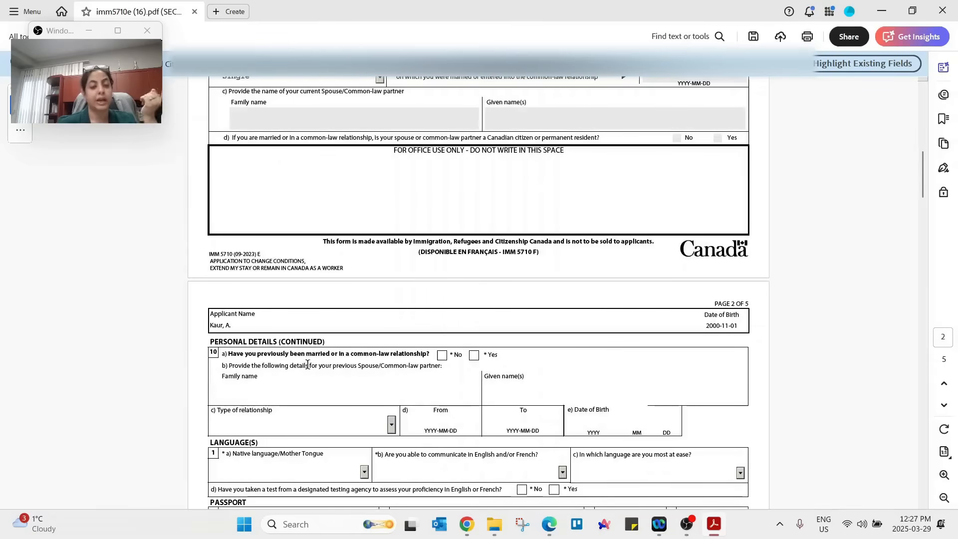
left_click(439, 356)
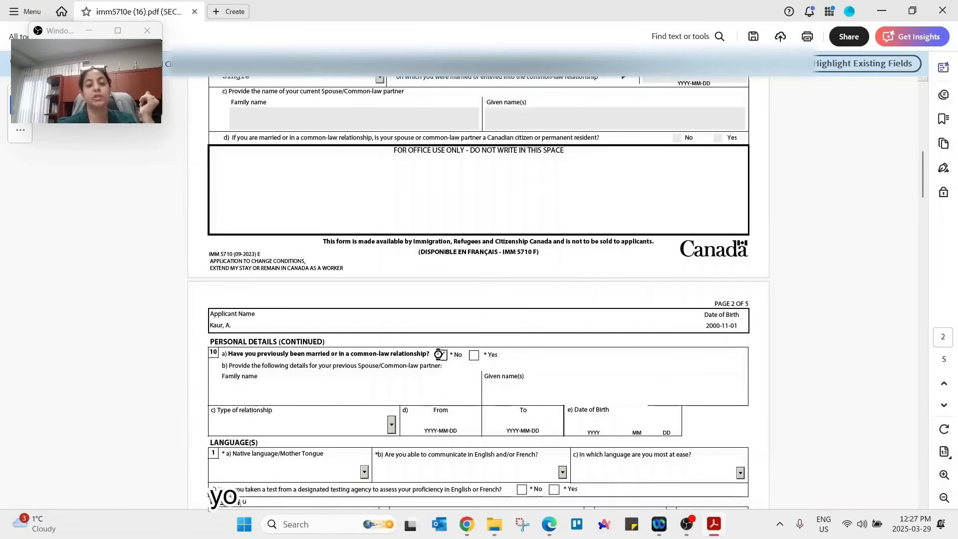
scroll(438, 353, "down", 1)
scroll(438, 353, "down", 1)
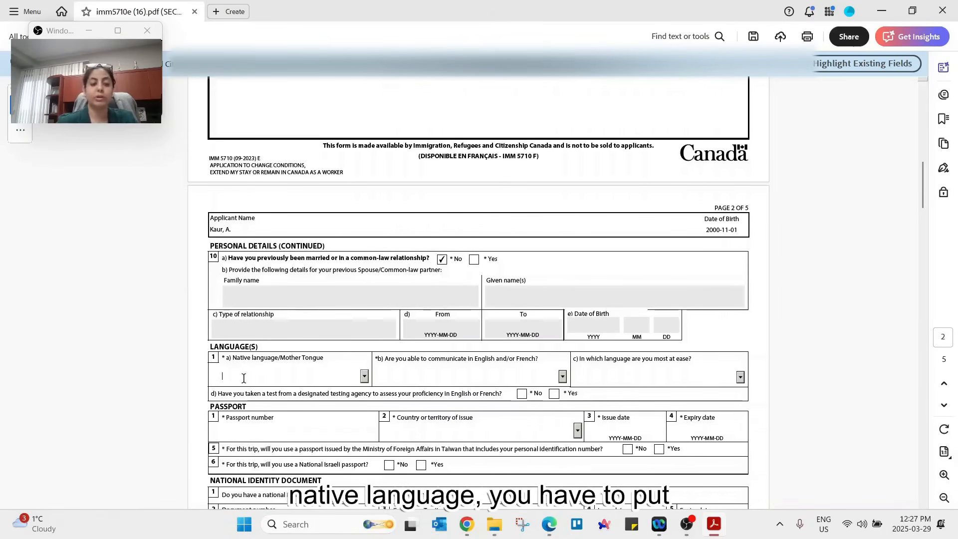
type("pango")
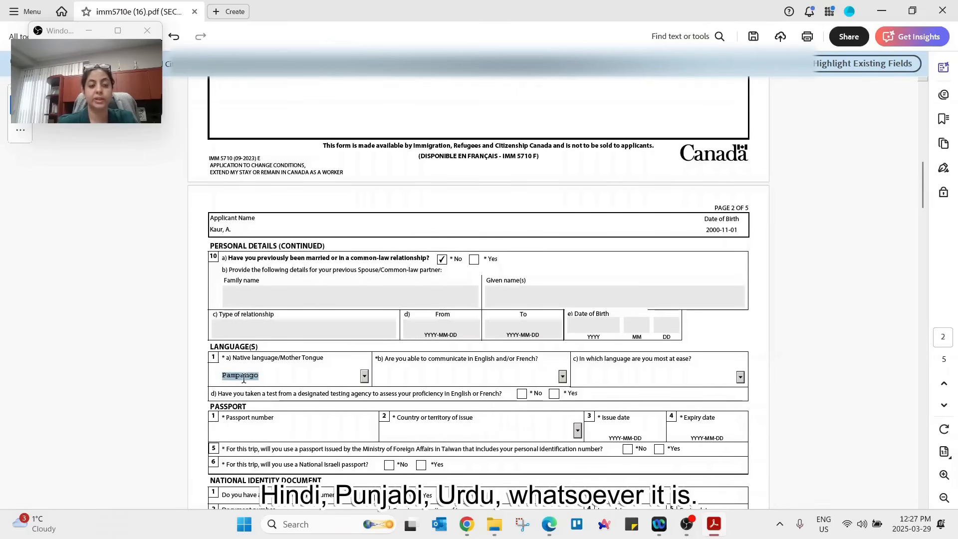
key("p")
key("p")
key("p")
key("p")
key("p")
key("p")
key("p")
key("p")
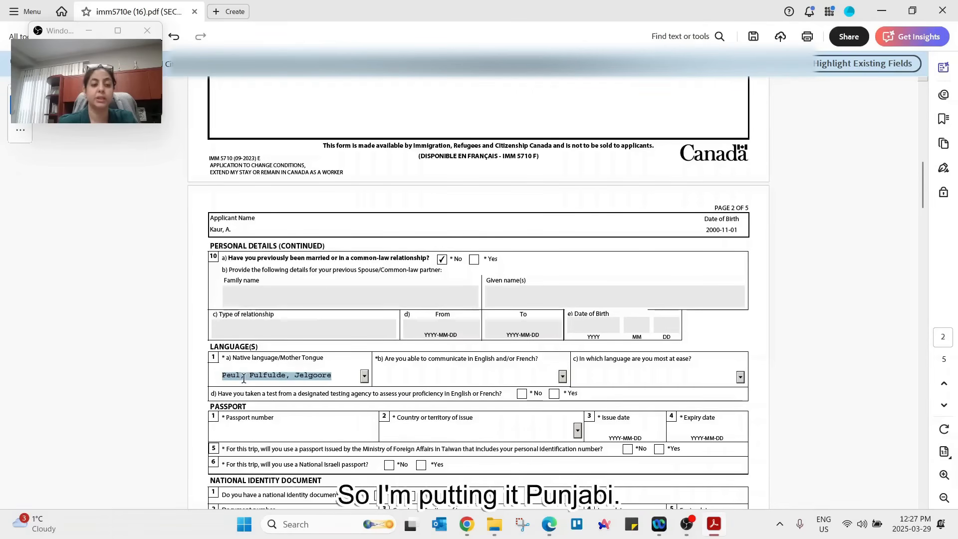
key("p")
key("p")
key("p")
key("p")
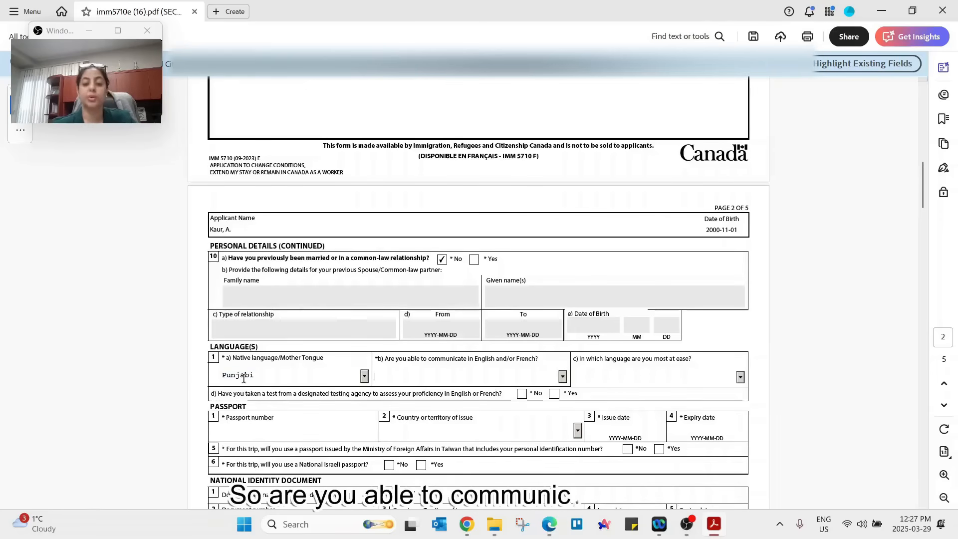
Step: Choose English as the language the applicant communicates in
left_click(483, 380)
key("e")
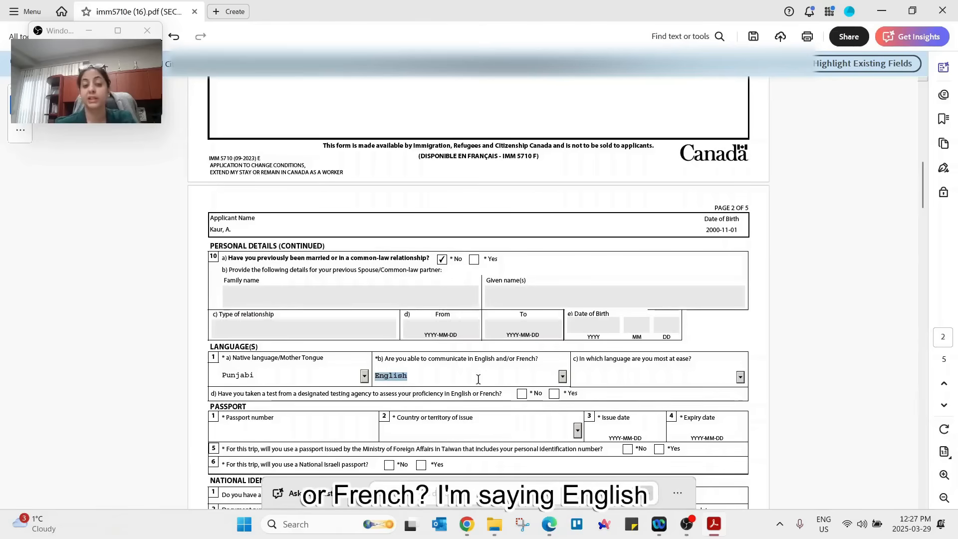
left_click(596, 378)
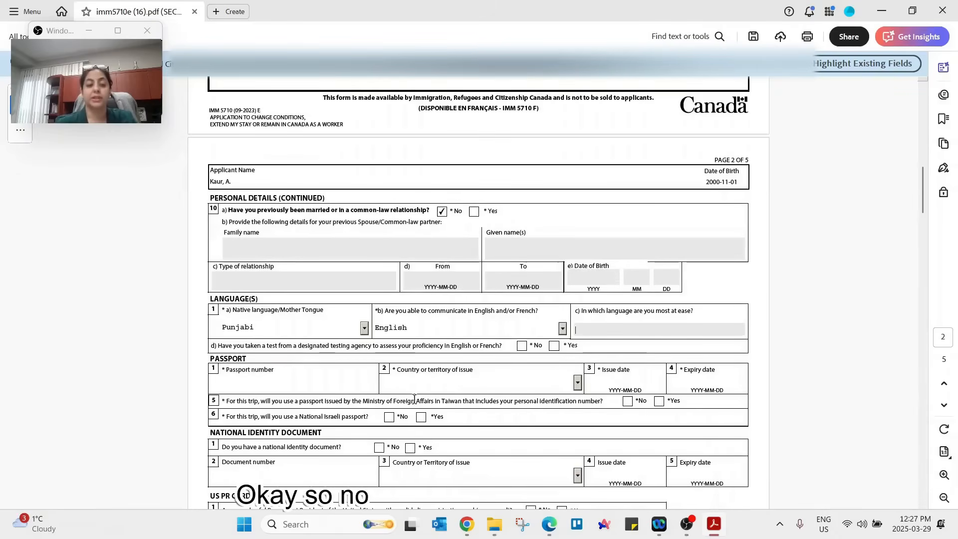
Step: Answer Yes to having taken a designated language test
scroll(572, 395, "down", 2)
left_click_drag(320, 345, 480, 350)
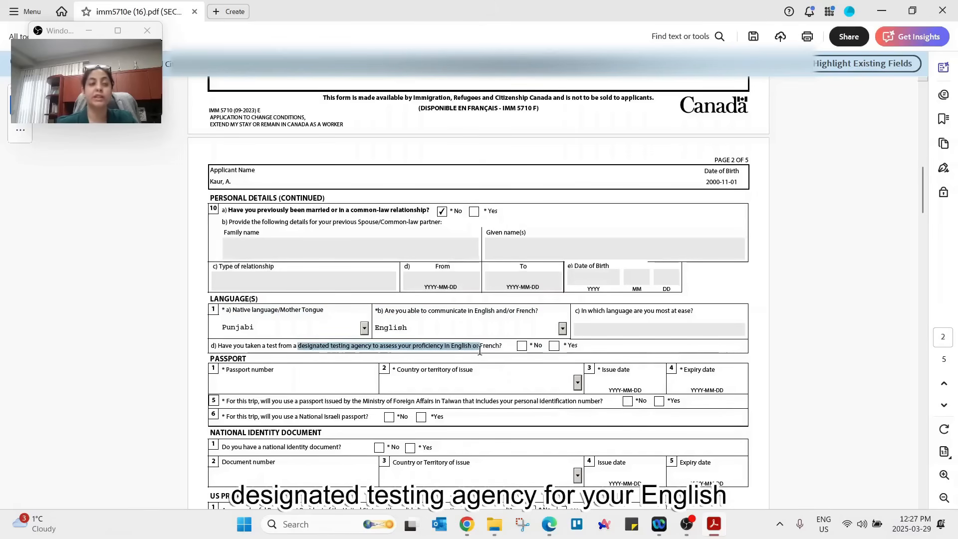
left_click(489, 350)
left_click(554, 345)
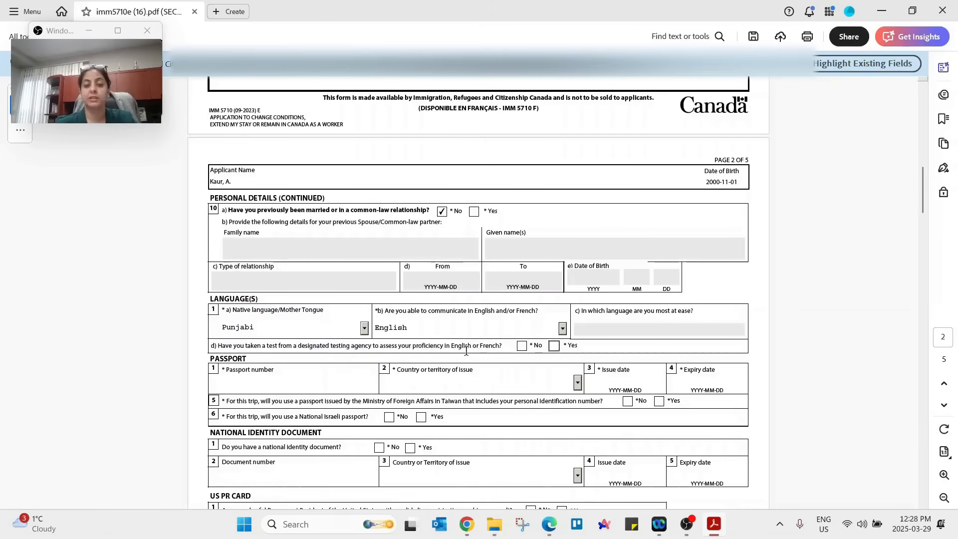
left_click(281, 384)
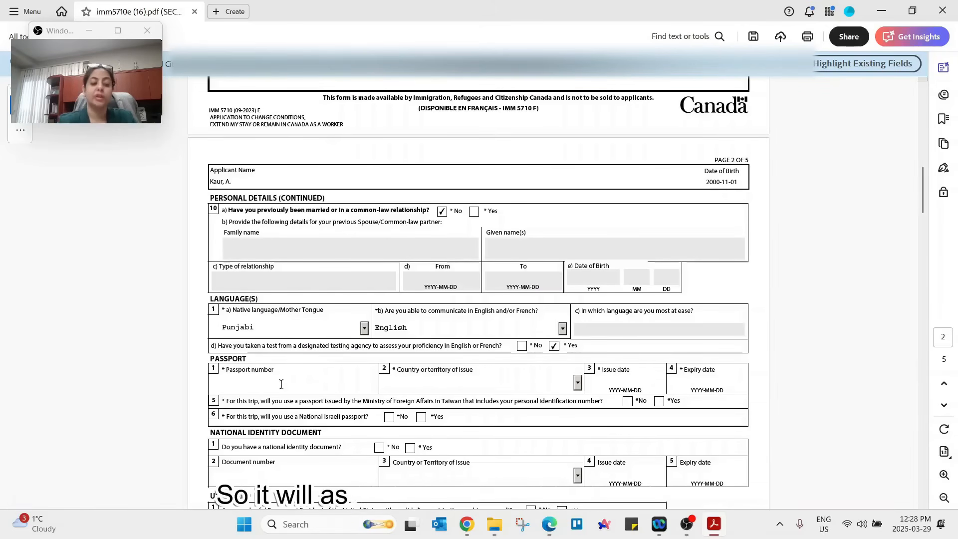
Step: Enter the passport number, issuing country India, issue date 2016-01-01 and expiry date 2025-12-31
type("X123456")
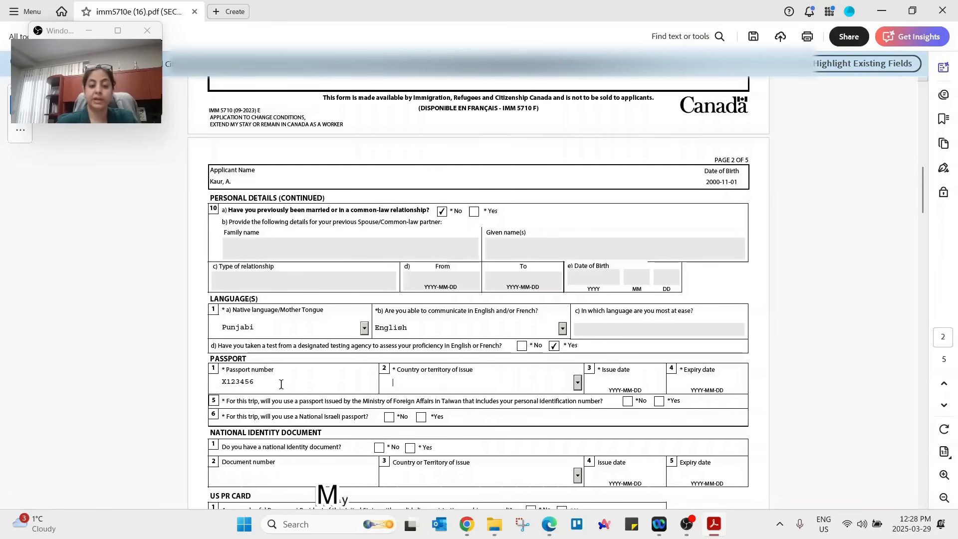
key("i")
key("i")
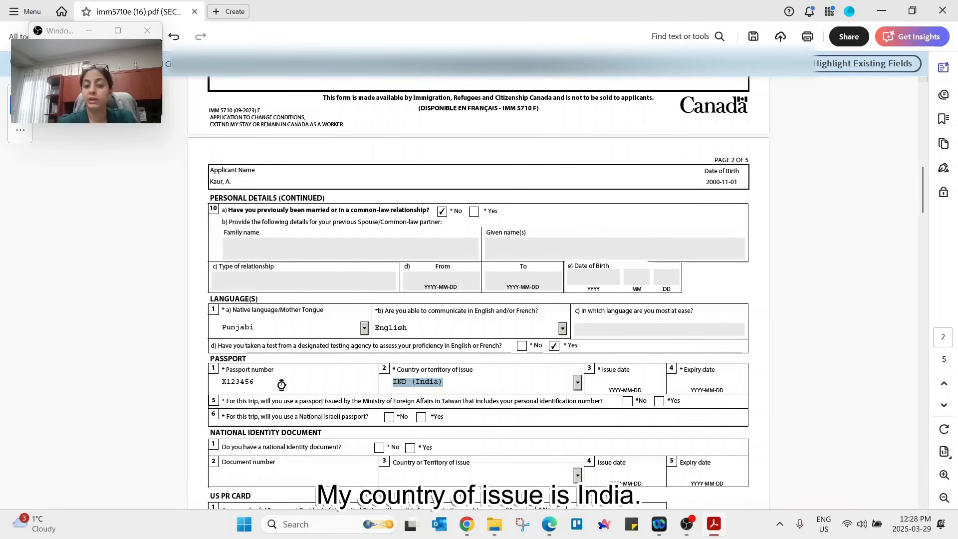
key("Tab")
type("2016-")
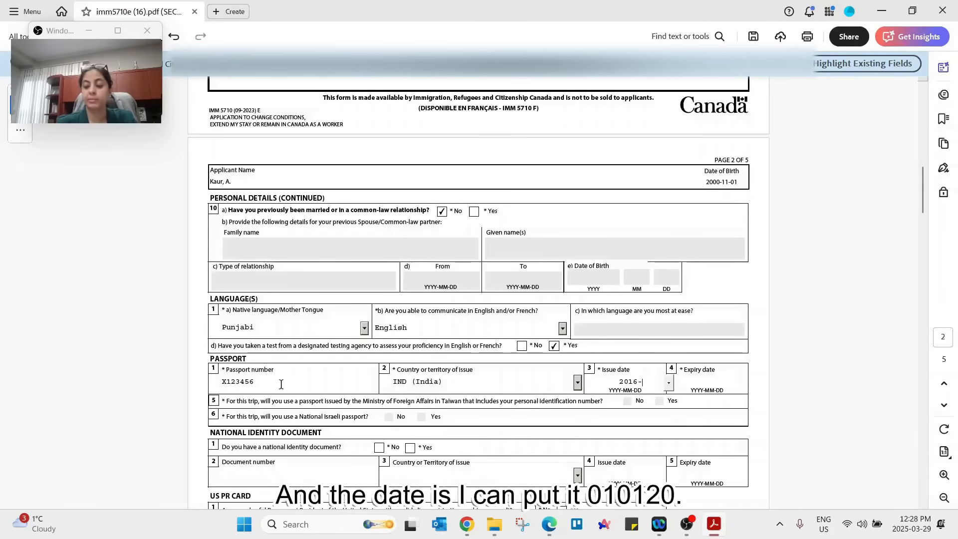
type("01-01")
key("Tab")
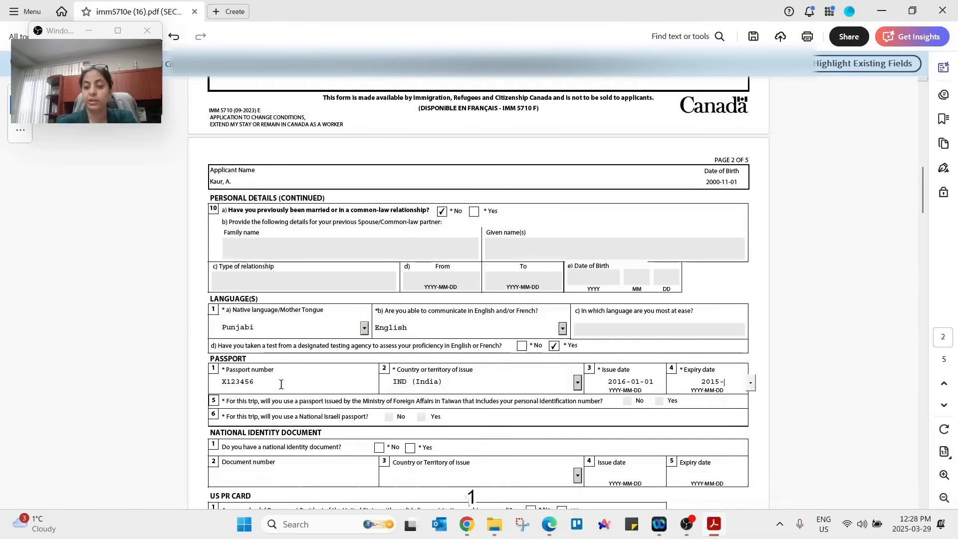
type("2015-12-31")
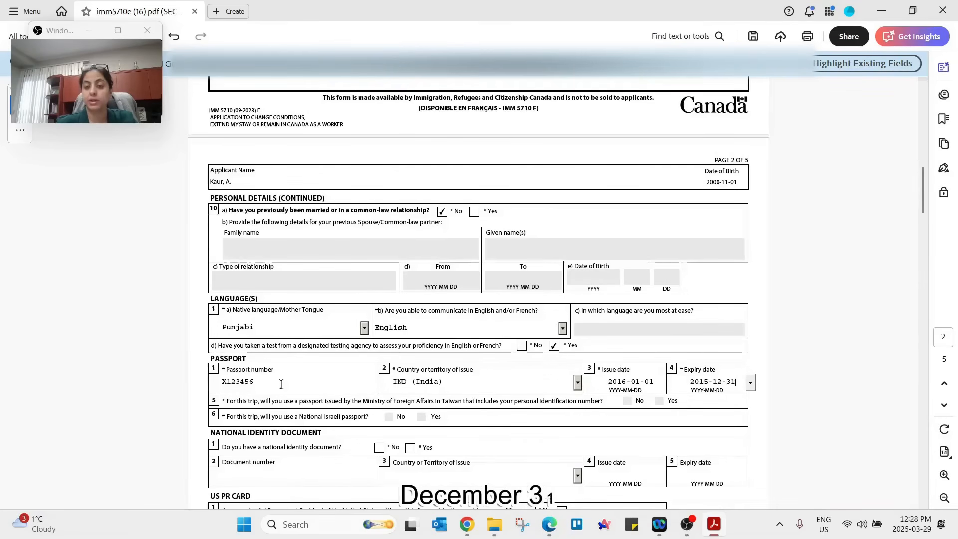
double_click(703, 380)
type("2")
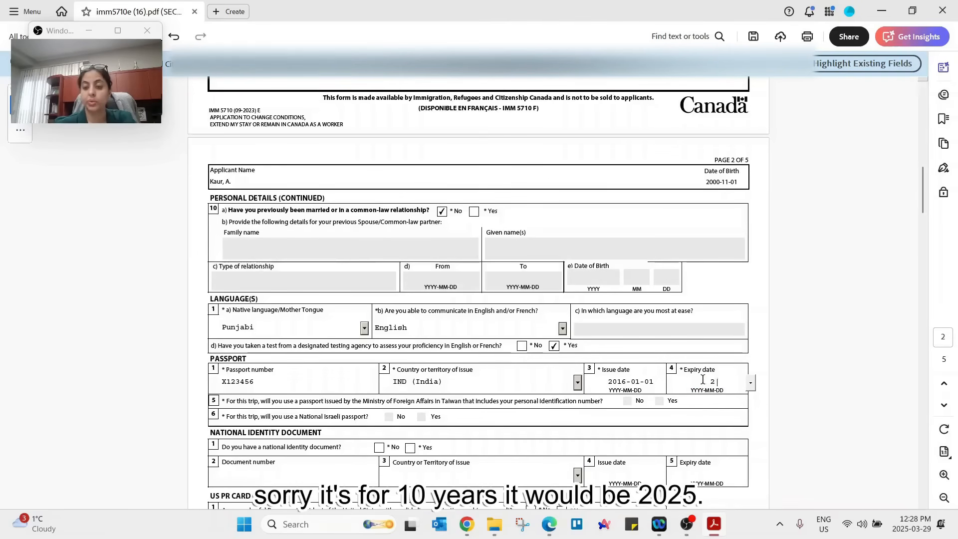
type("025-12-3")
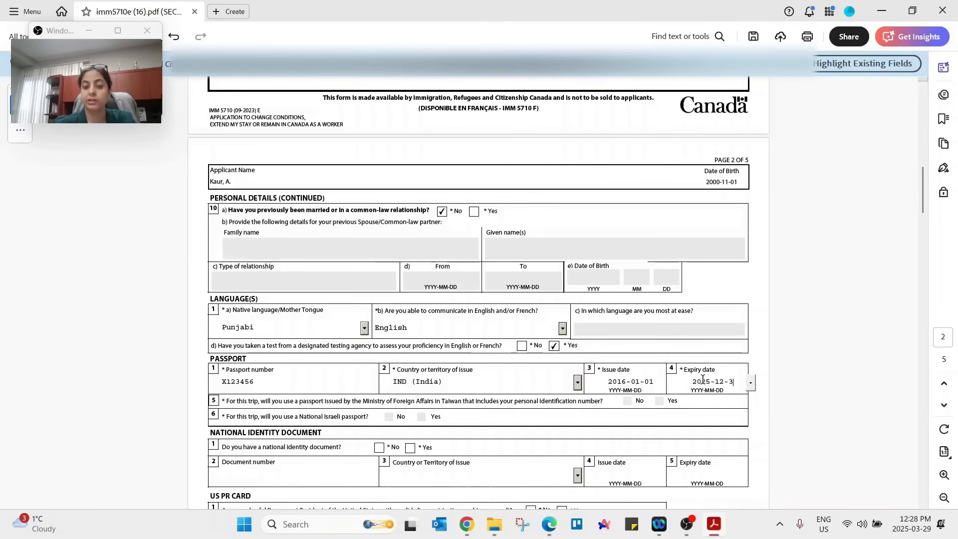
left_click(502, 423)
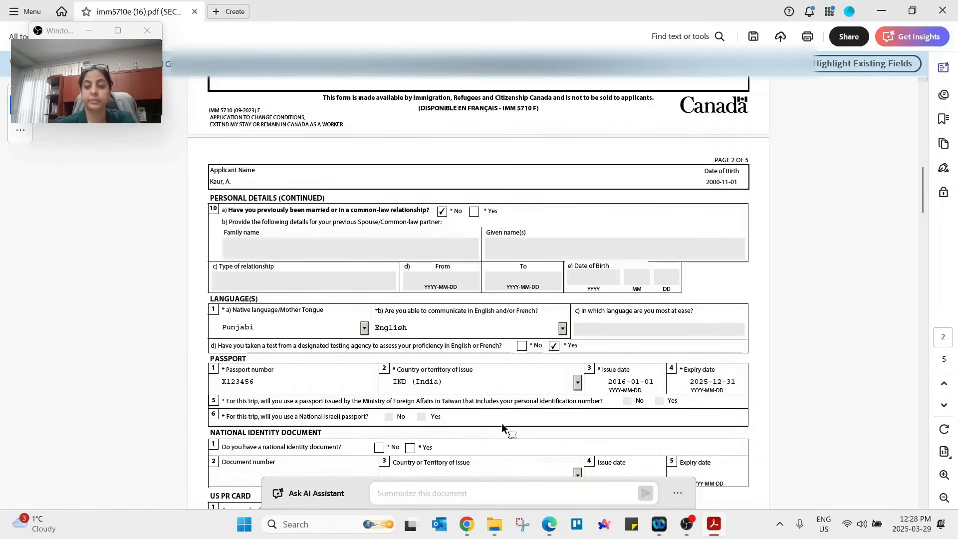
scroll(502, 423, "down", 4)
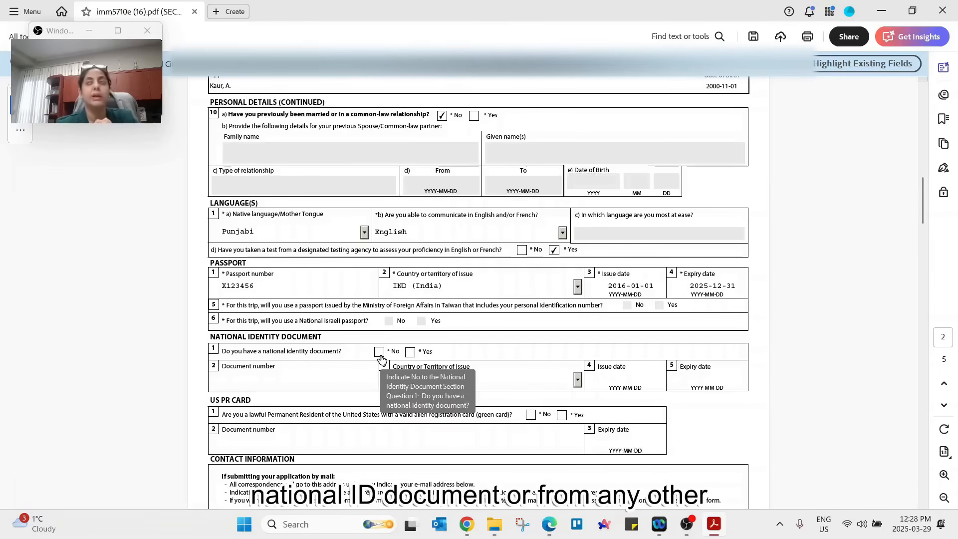
Step: Answer No for a national identity document and enter the mailing street, city and postal code
left_click(380, 353)
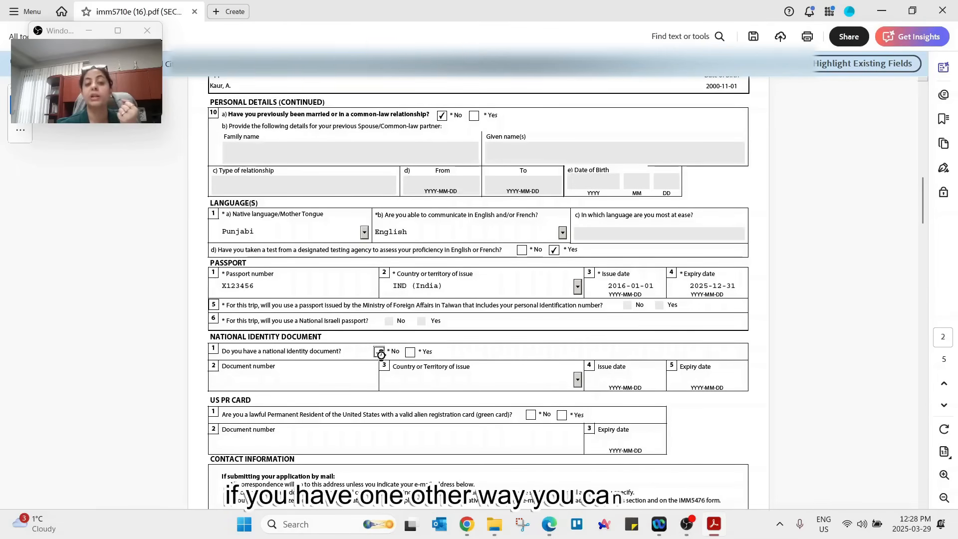
scroll(381, 354, "down", 2)
scroll(381, 355, "down", 2)
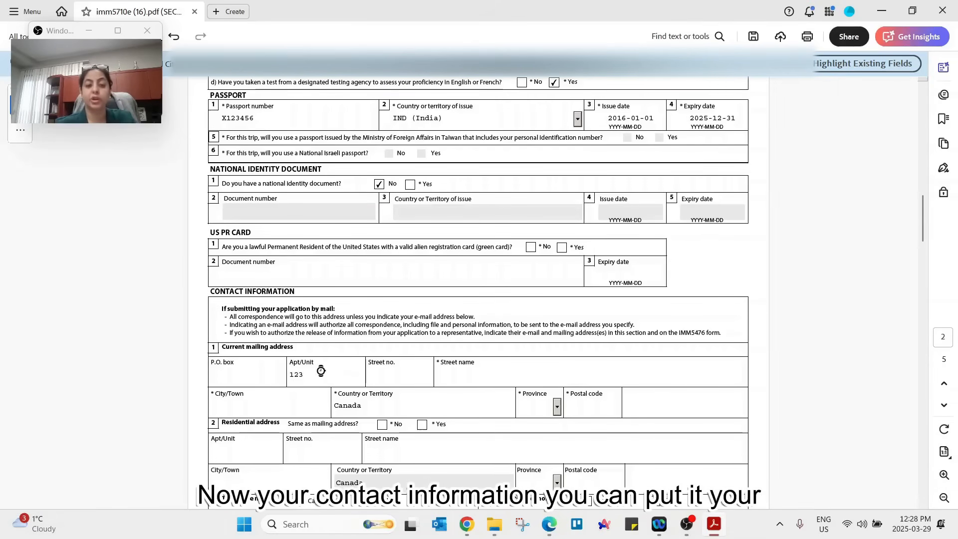
key("Tab")
key("Tab")
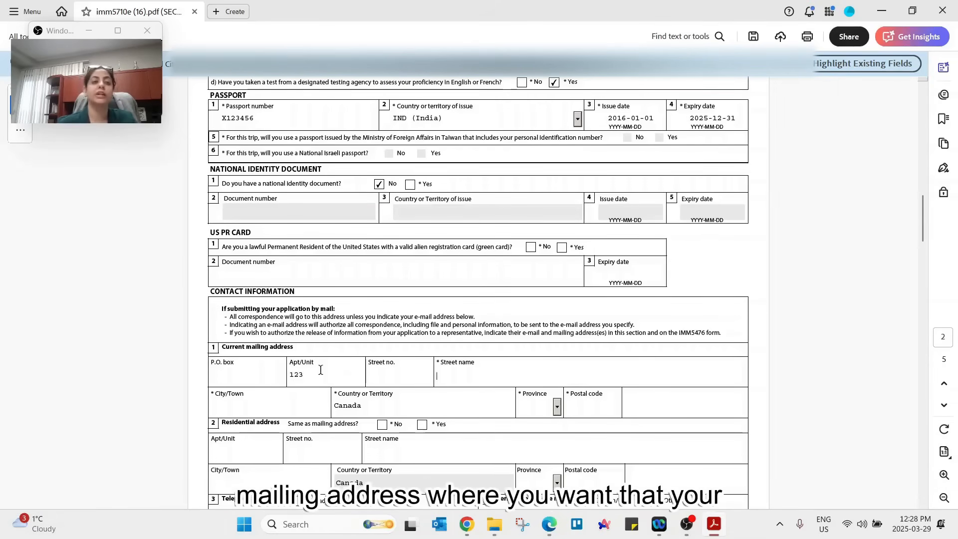
type("12")
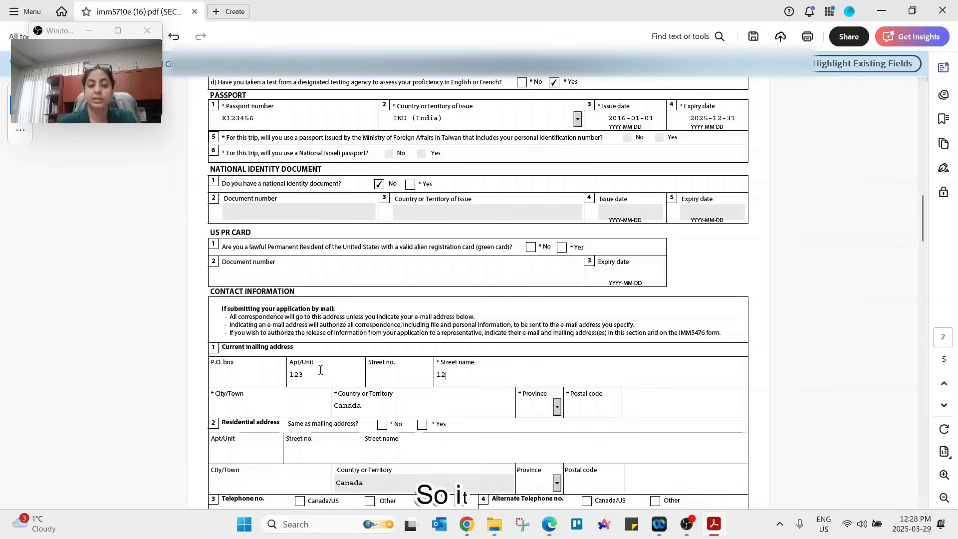
type(" ABC Cres")
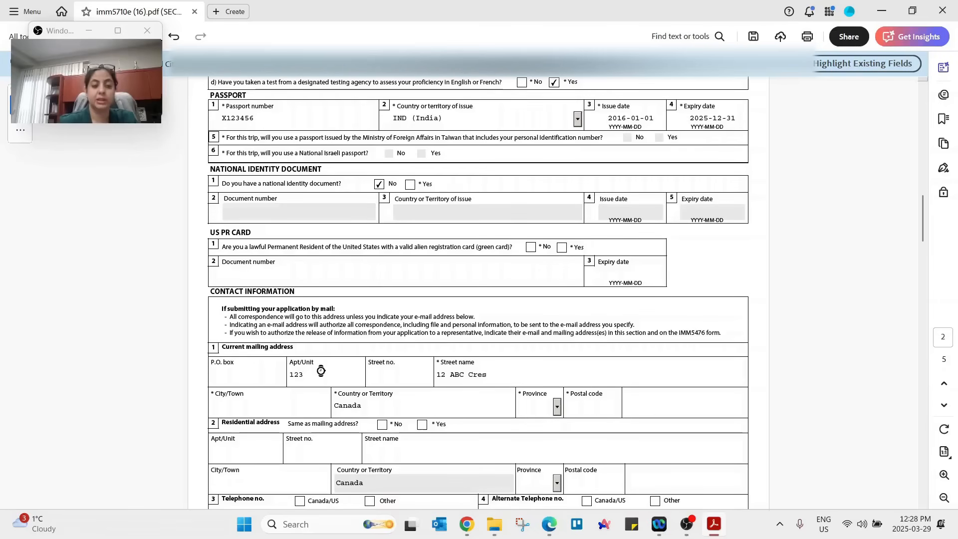
type("Missi")
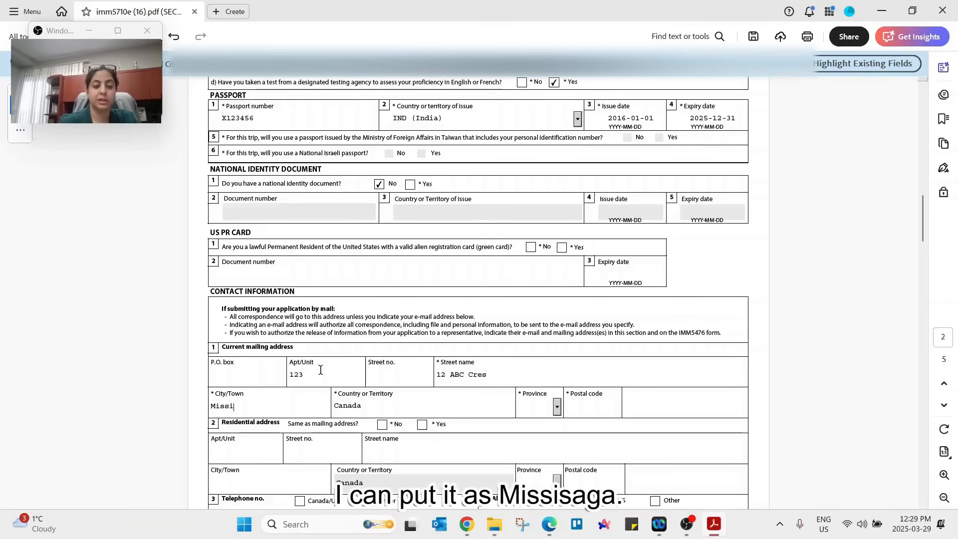
type("ssauga")
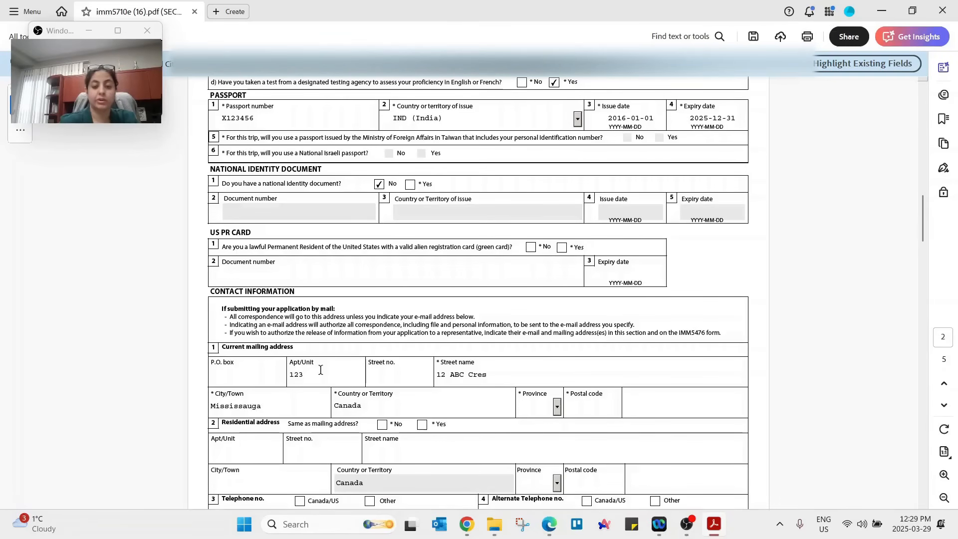
key("Tab")
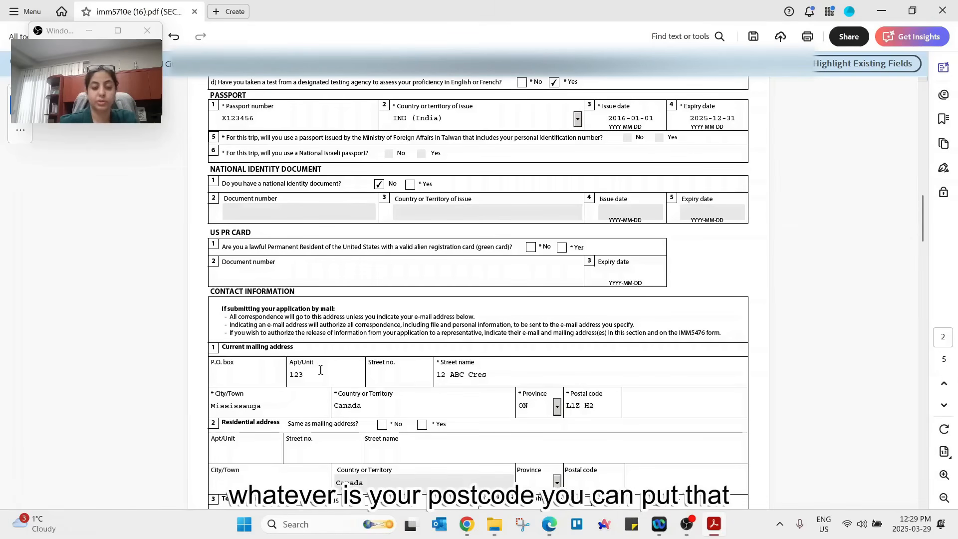
scroll(320, 370, "down", 2)
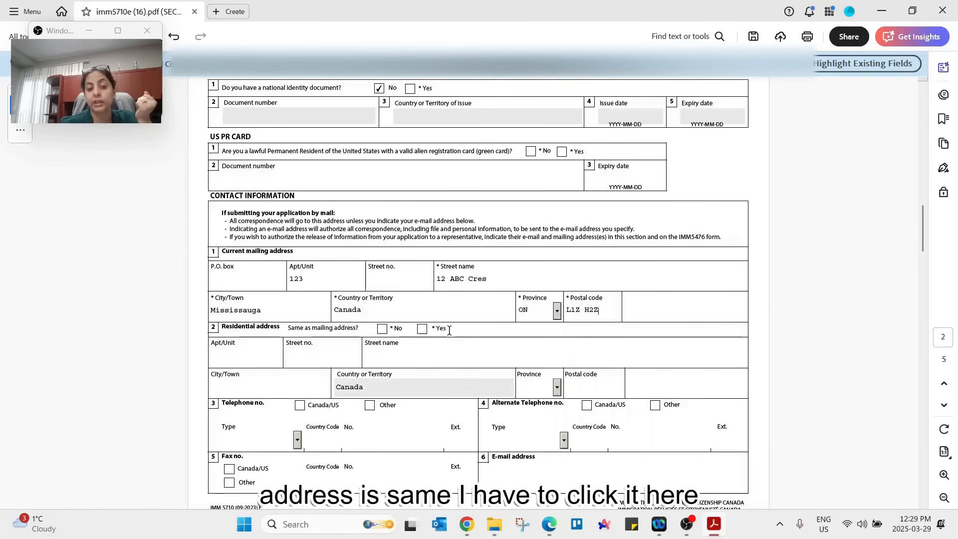
Step: Mark the residential address as the same as the mailing address, dismissing the postal code warnings
left_click(423, 330)
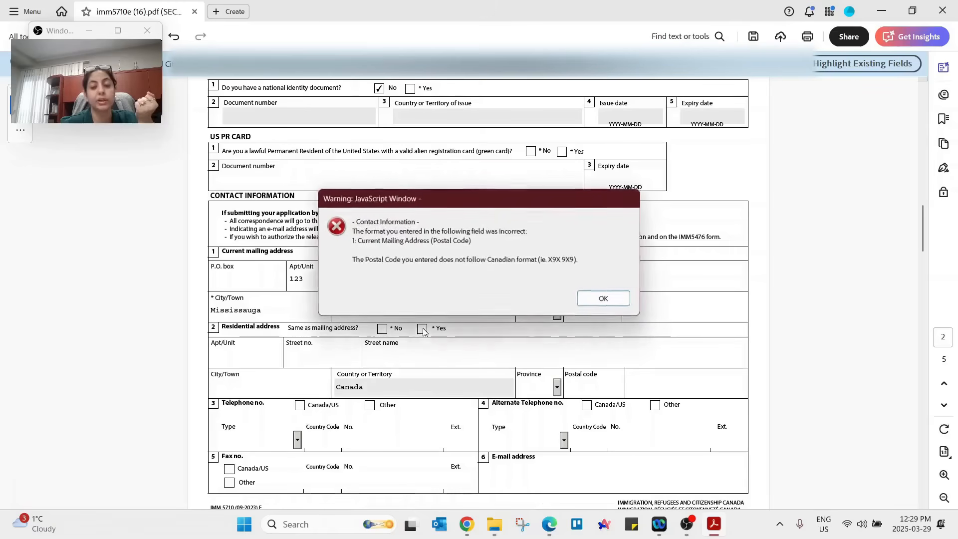
left_click(604, 298)
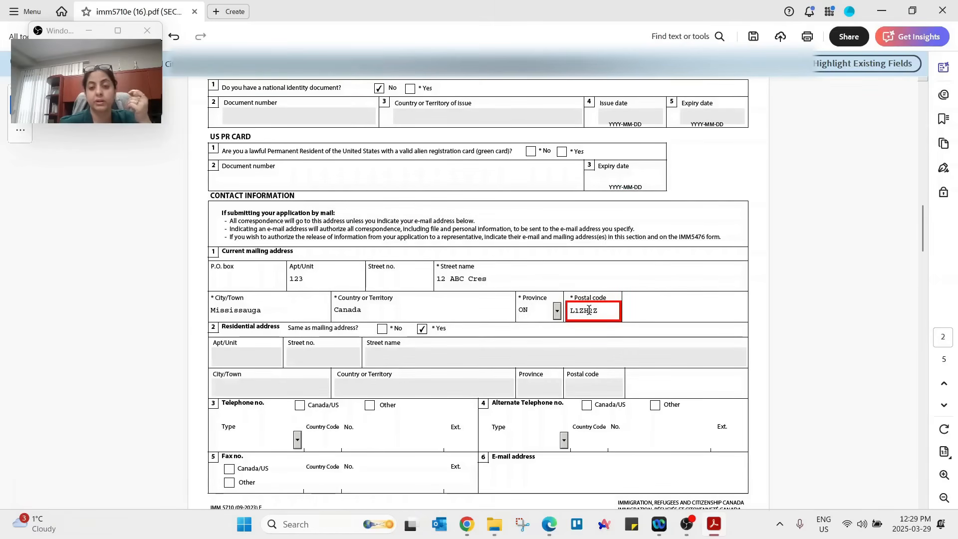
left_click(496, 383)
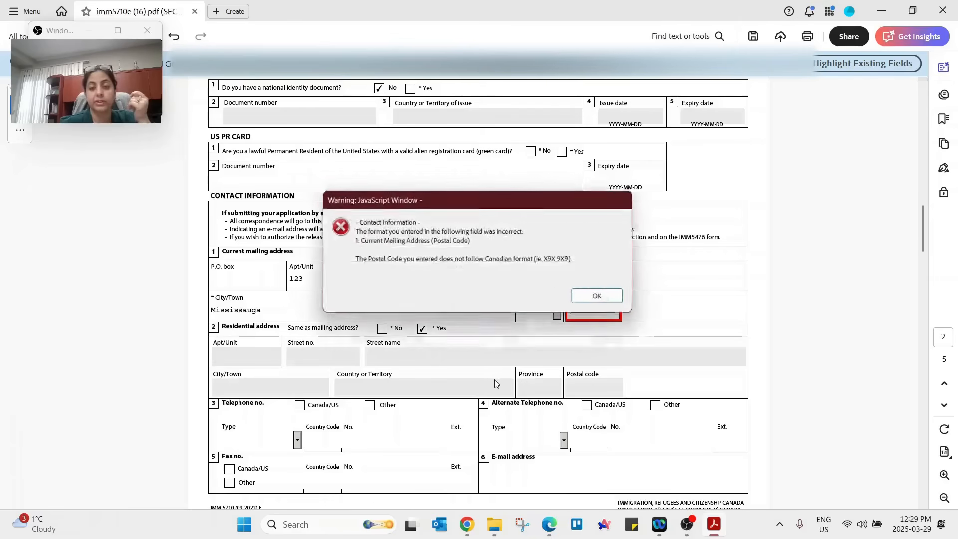
left_click(603, 299)
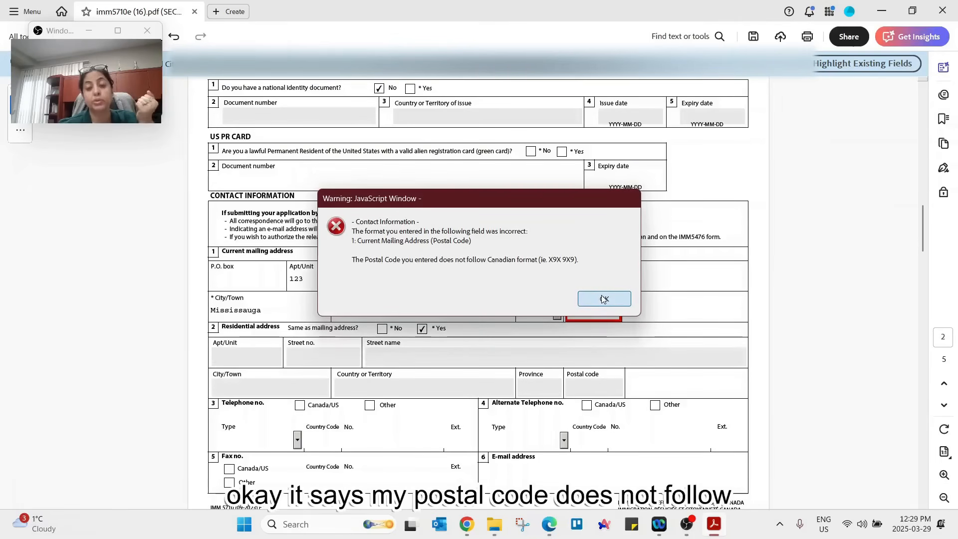
left_click(603, 299)
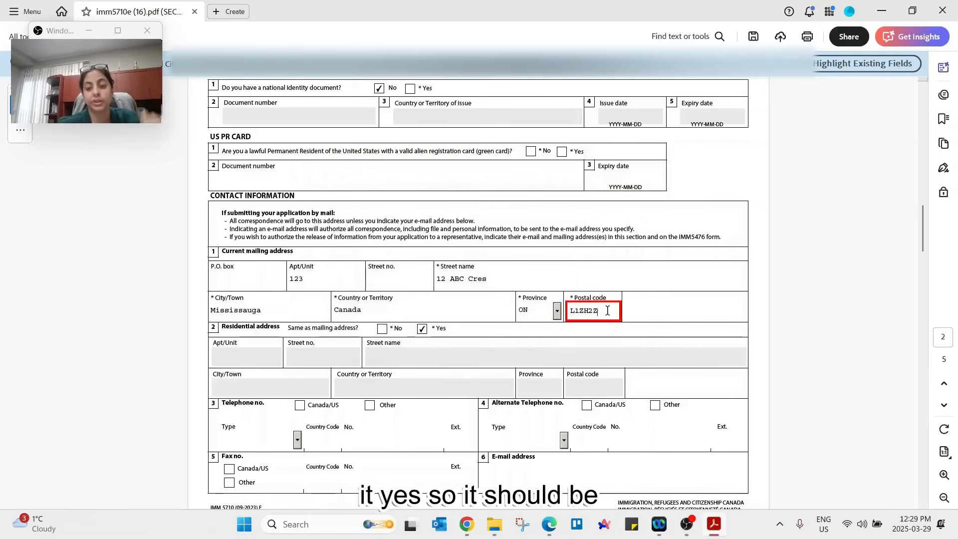
Step: Retype the postal code in the Canadian X9X 9X9 format
key("BackSpace")
key("BackSpace")
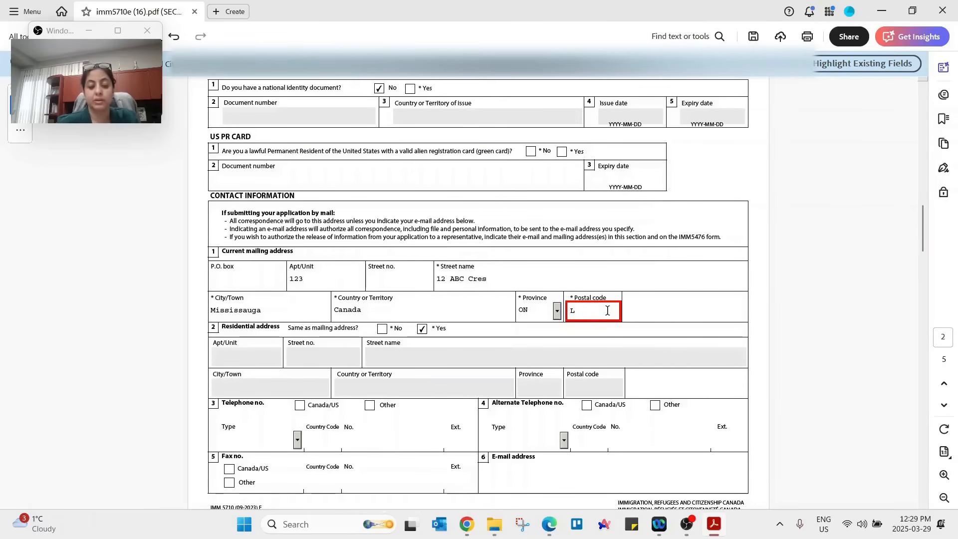
type("z")
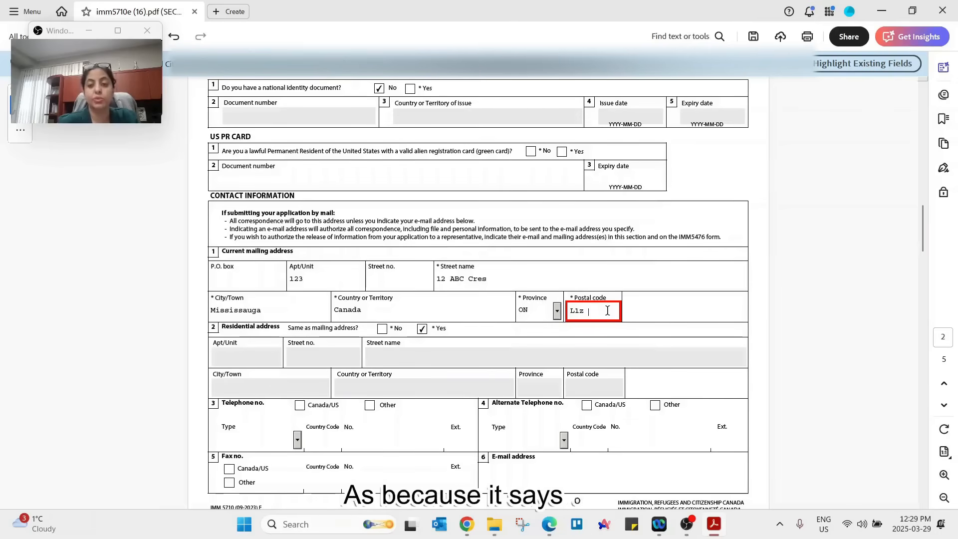
key("BackSpace")
key("BackSpace")
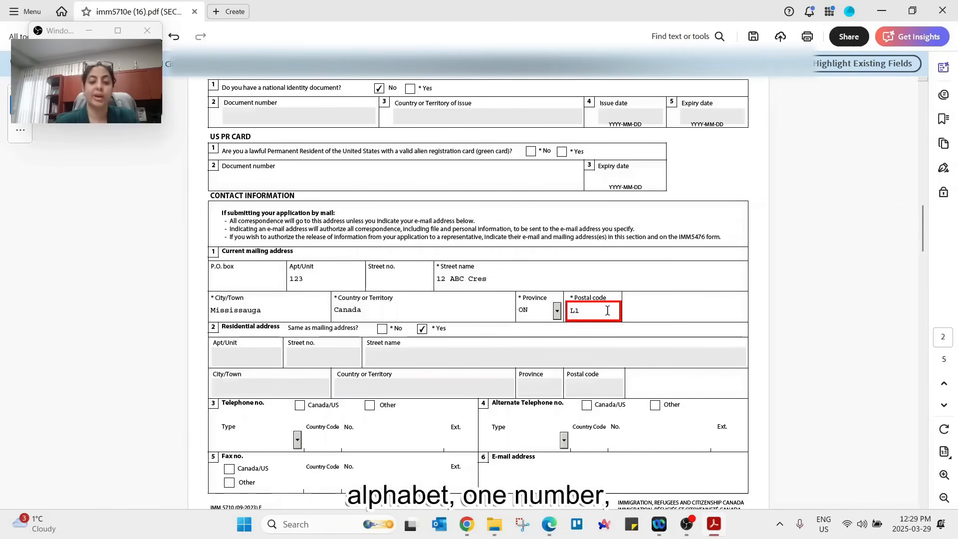
type("Z ")
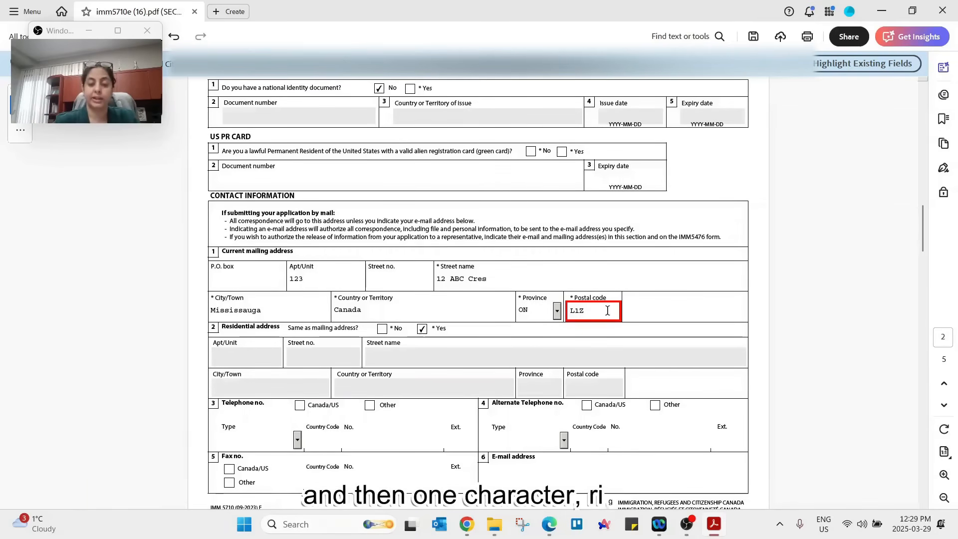
type("2H")
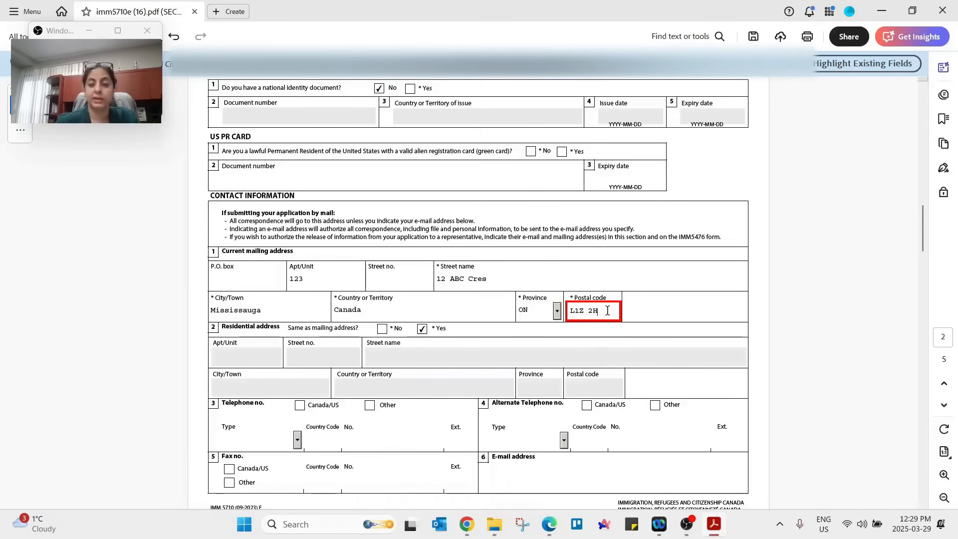
type("7")
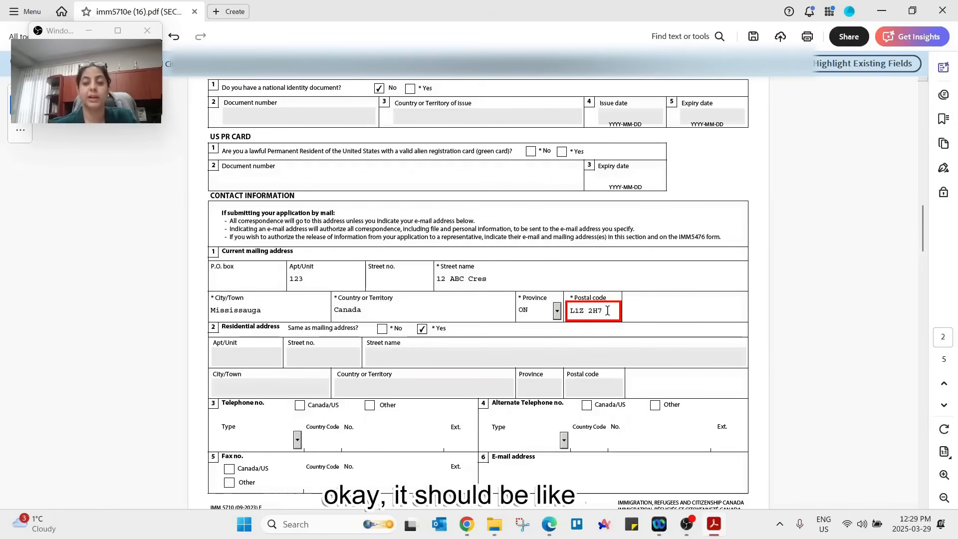
left_click(669, 295)
Step: Set the telephone as a Canada/US number of type Cellular
scroll(375, 336, "down", 3)
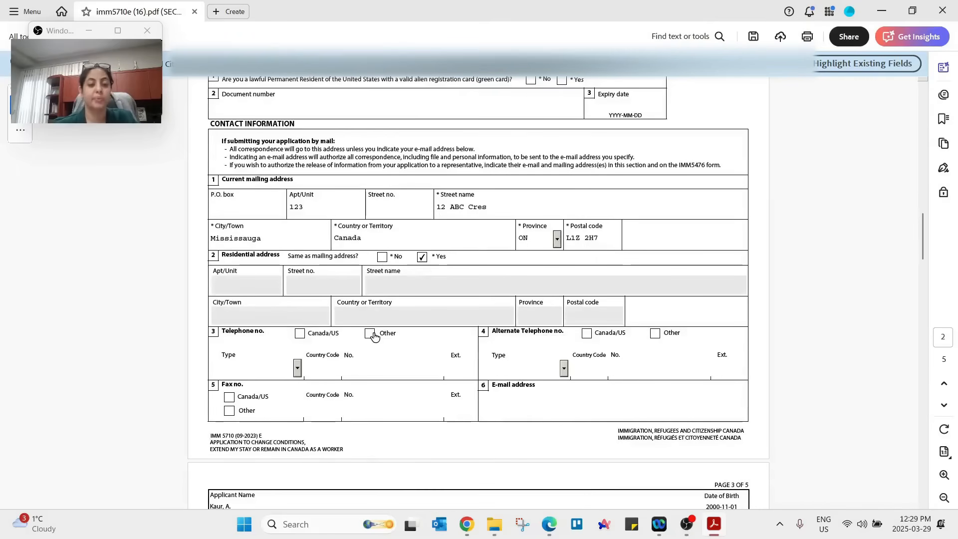
left_click(300, 334)
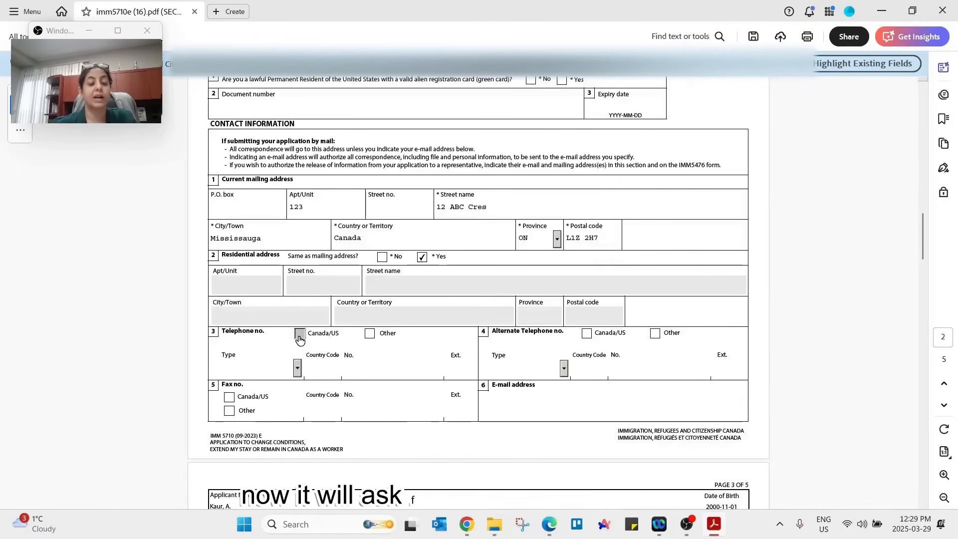
left_click(297, 369)
left_click(240, 399)
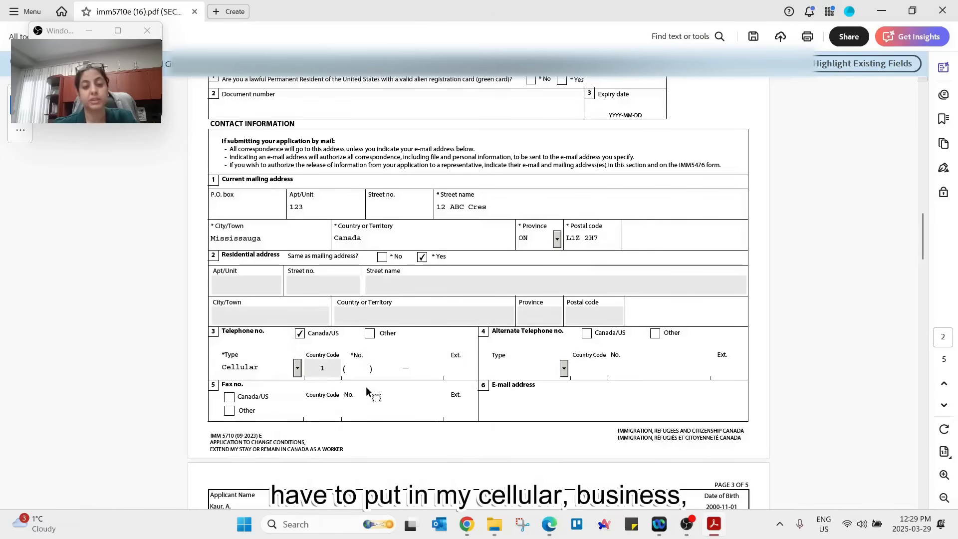
Step: Enter the applicant's cellular phone number, fixing its format, and the contact e-mail address
left_click(353, 369)
type("905 ) 123")
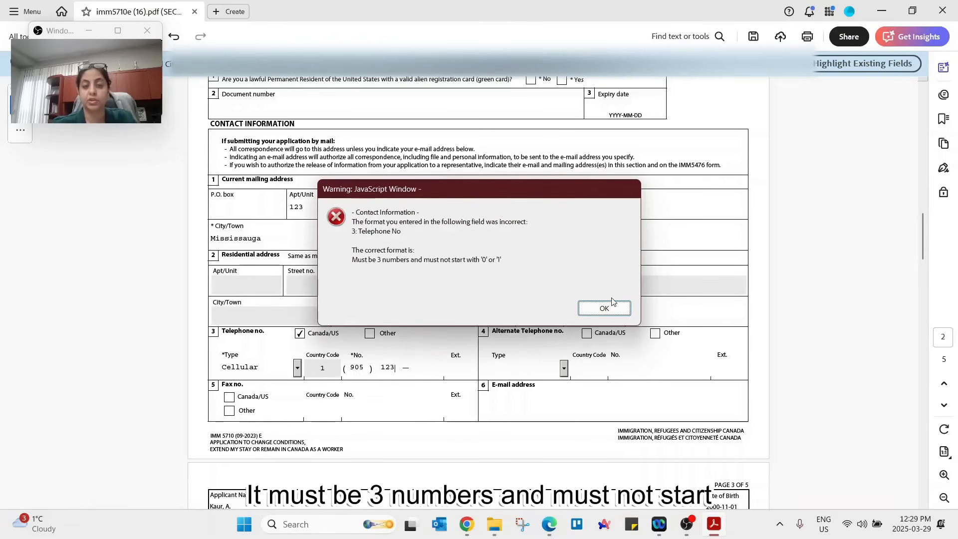
left_click(605, 308)
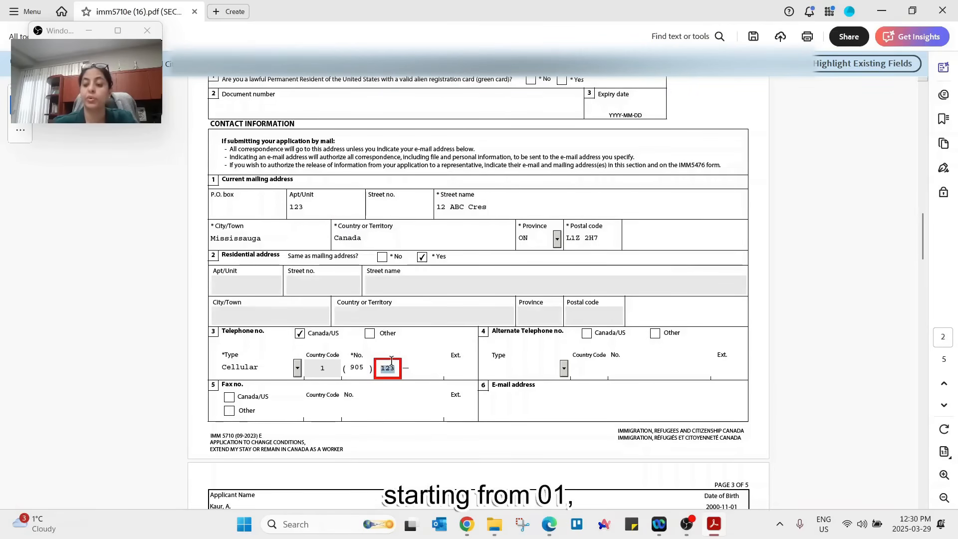
type("705")
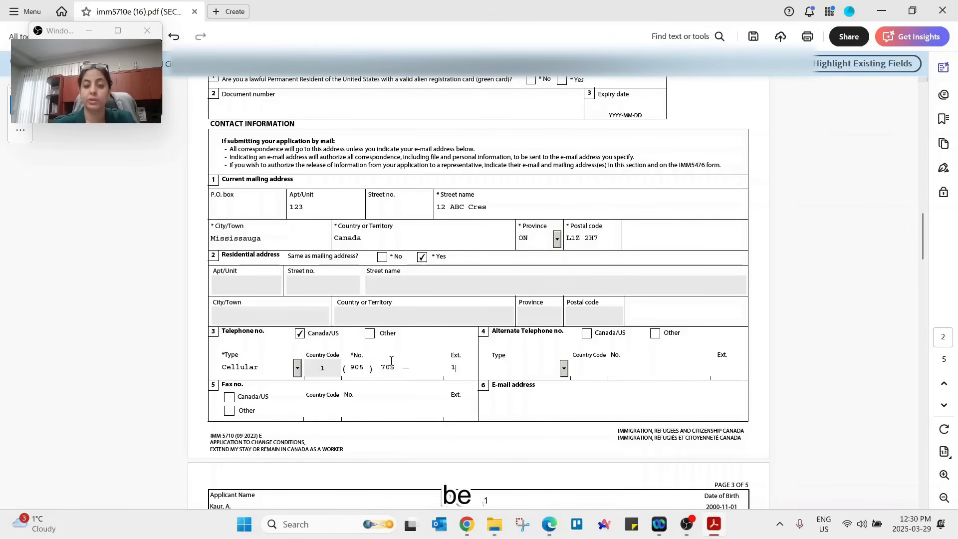
key("BackSpace")
key("BackSpace")
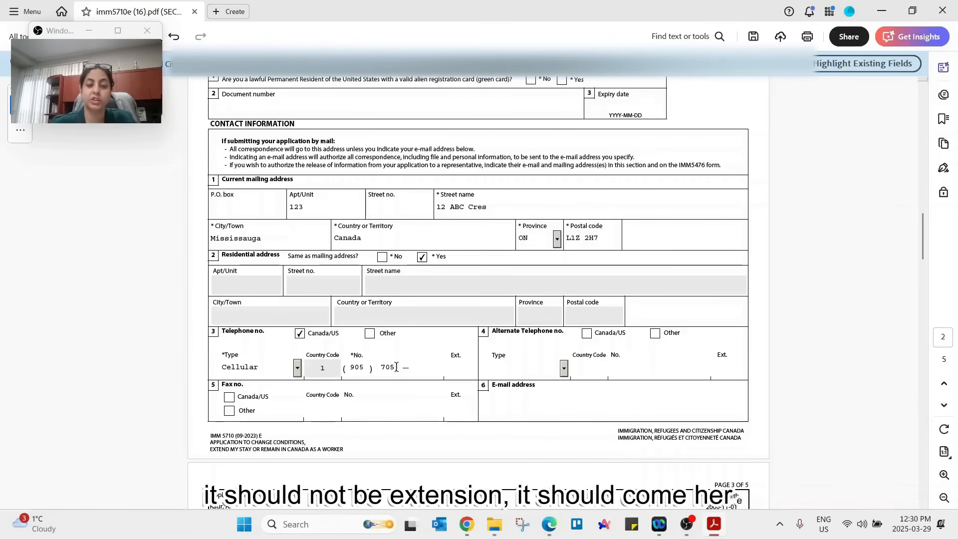
type("111")
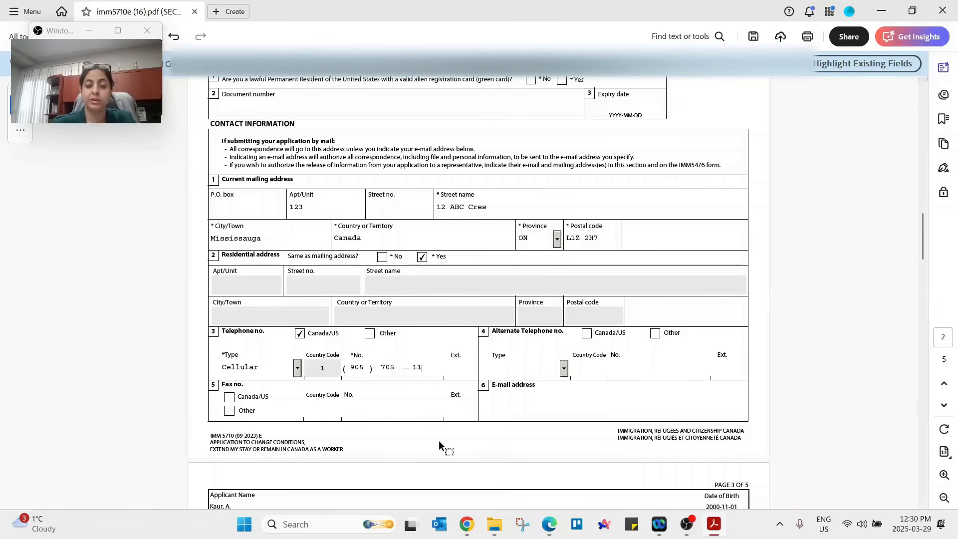
type("1")
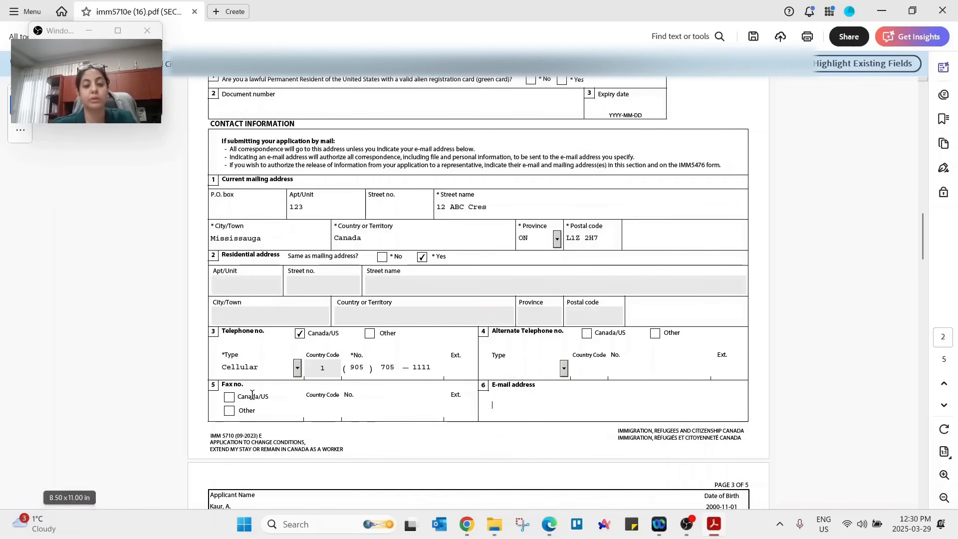
left_click(502, 411)
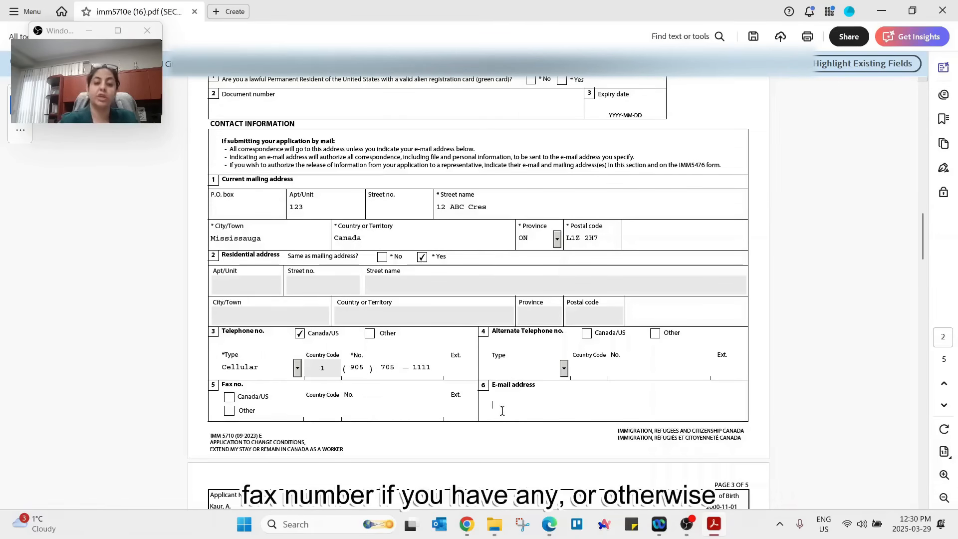
type("xyz@gmail.com")
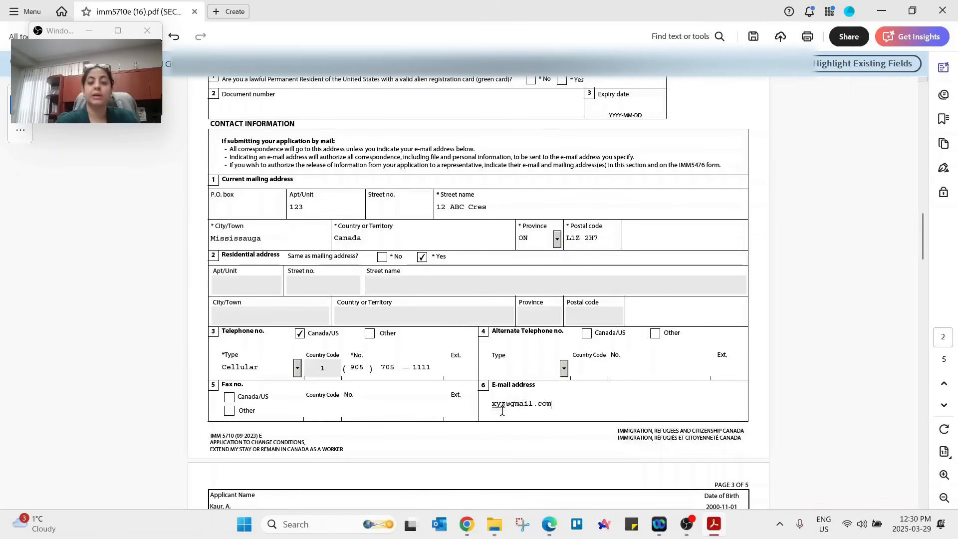
Step: Enter the original entry to Canada as 2023-01-01 at Toronto
scroll(502, 411, "down", 2)
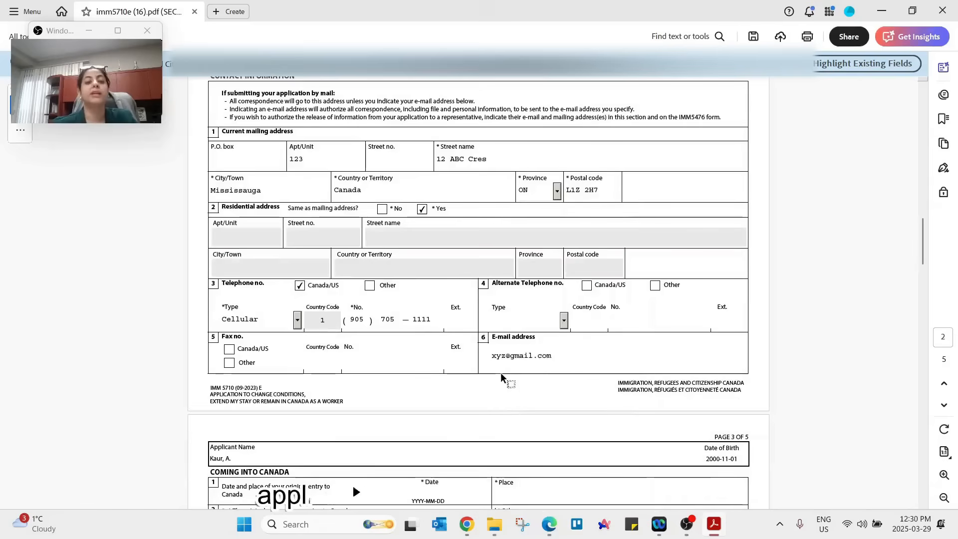
scroll(646, 387, "down", 5)
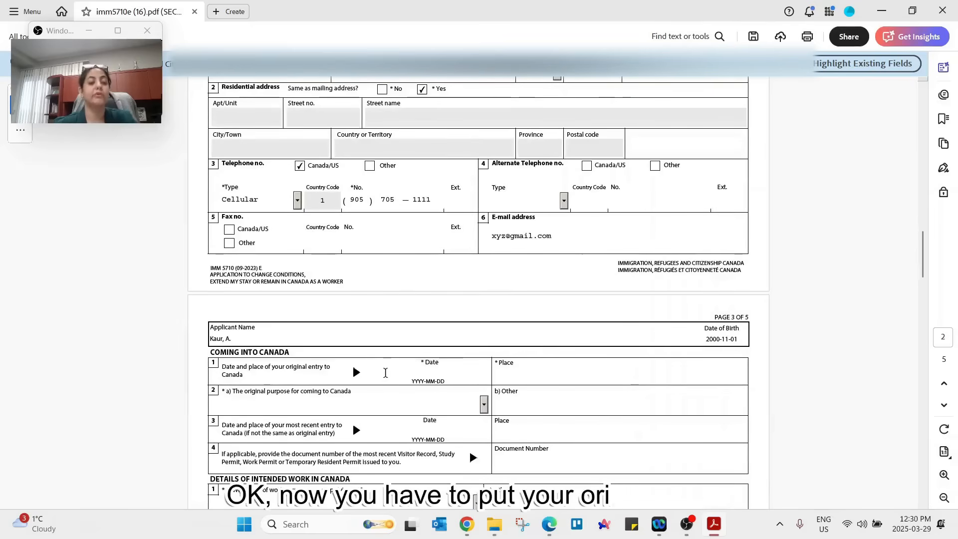
left_click(408, 374)
type("2023-01-01")
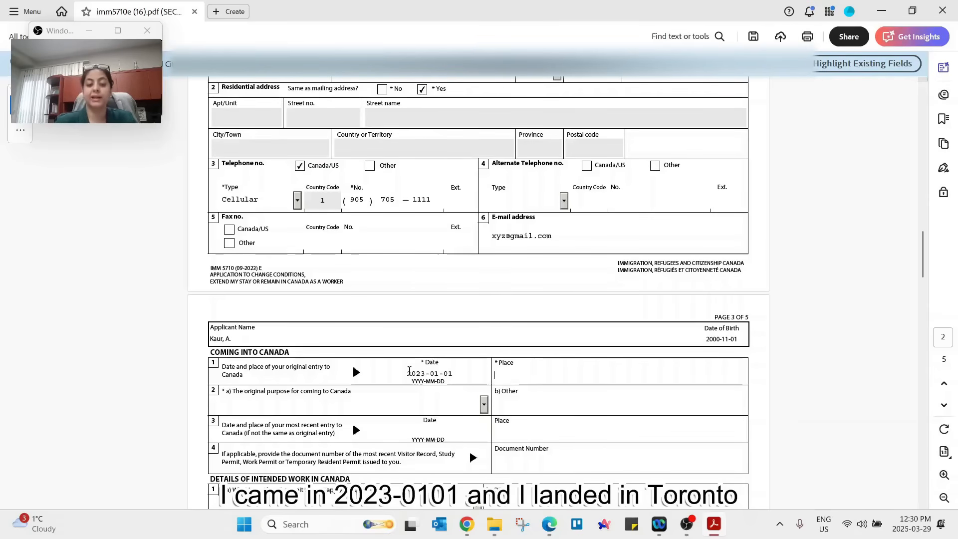
type("Toronto")
key("Tab")
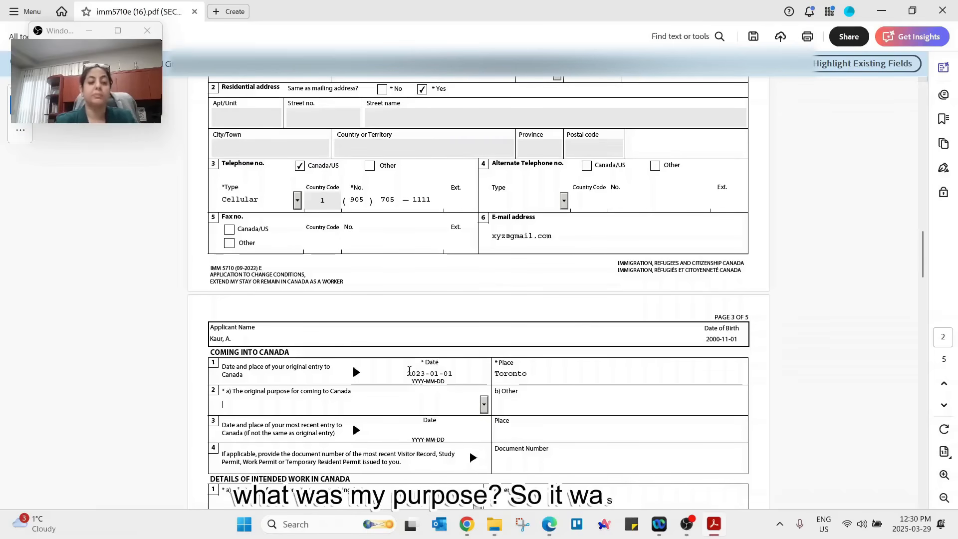
Step: Choose Study as the original purpose of entry
left_click(484, 405)
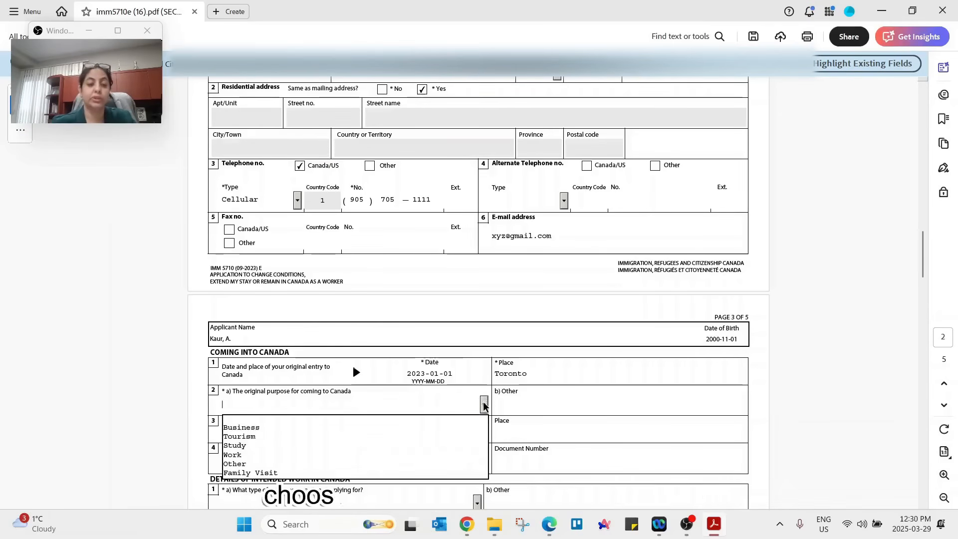
left_click(250, 448)
scroll(340, 409, "down", 2)
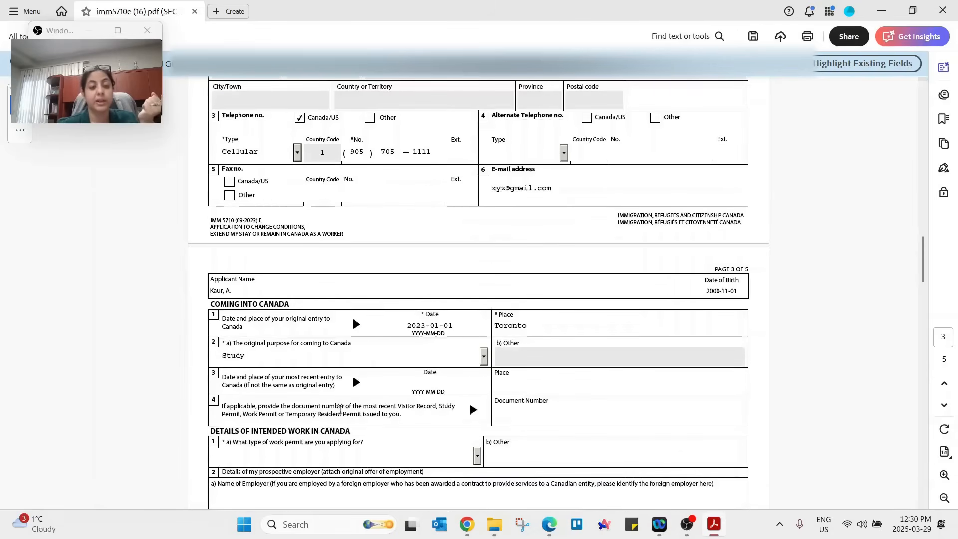
left_click_drag(340, 409, 417, 379)
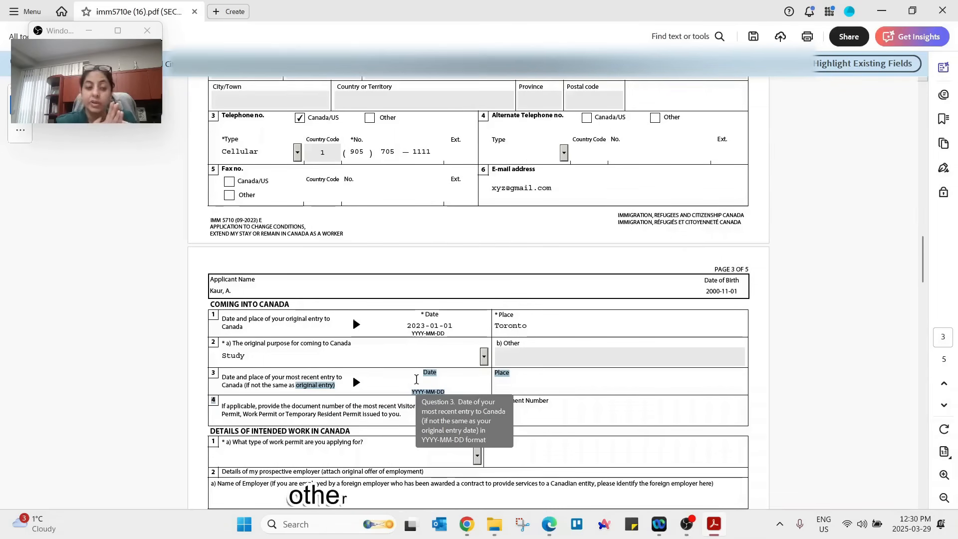
scroll(399, 358, "down", 1)
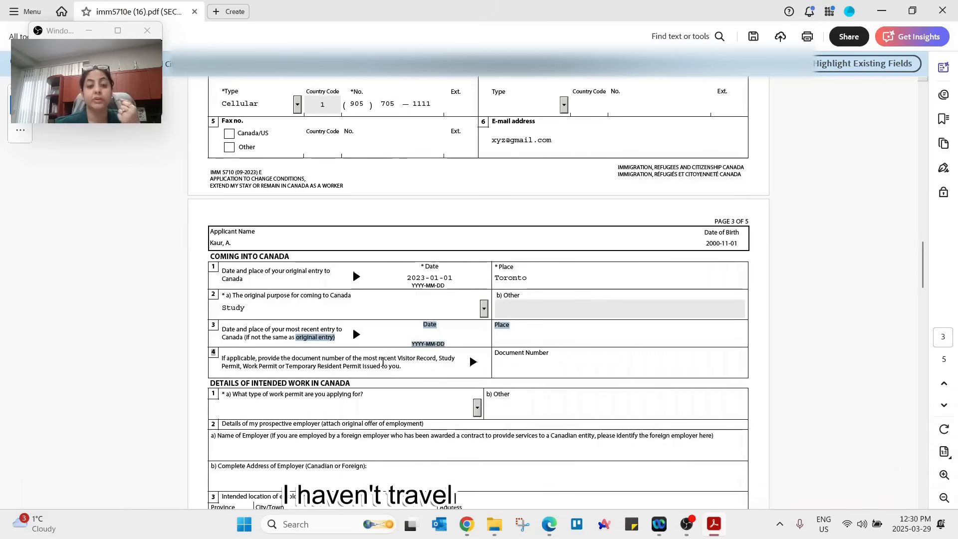
scroll(416, 342, "down", 1)
scroll(416, 342, "down", 2)
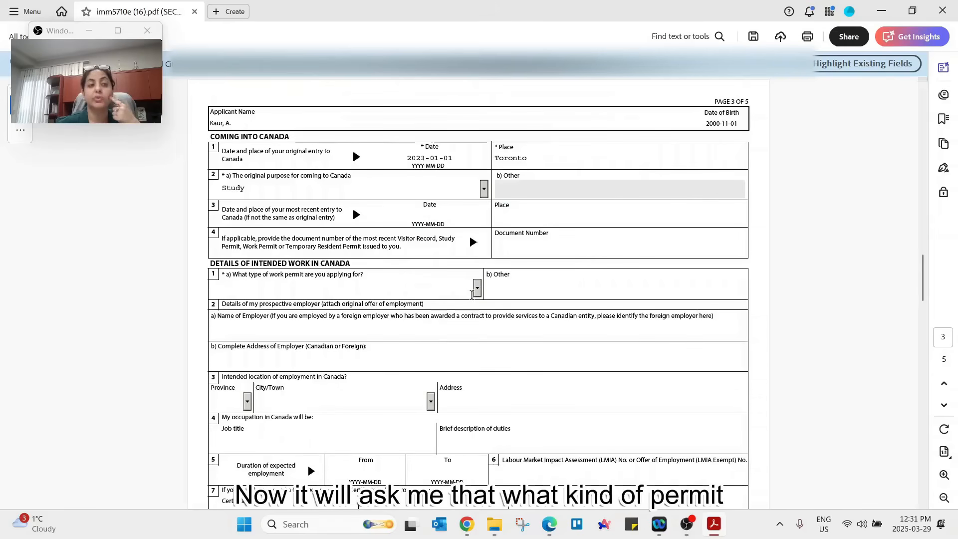
Step: Set the work permit type to Post Graduation Work Permit
left_click(477, 289)
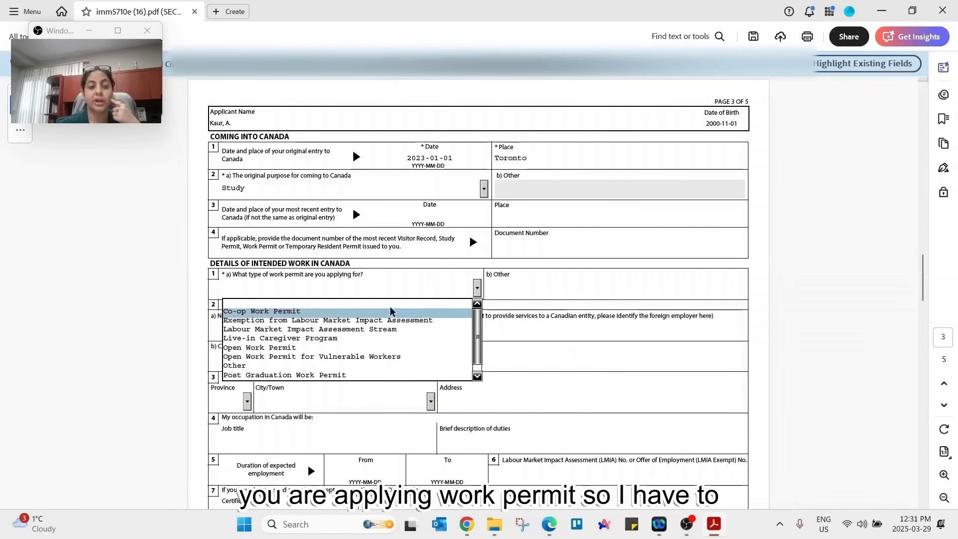
left_click(270, 374)
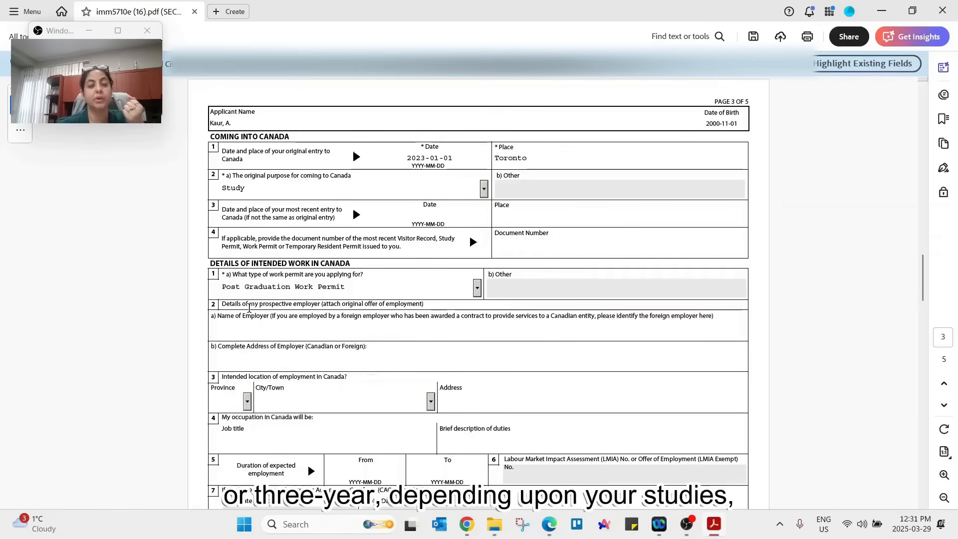
left_click_drag(250, 308, 366, 383)
Step: Answer No to question 8 about a Provincial Nominee certificate
scroll(365, 383, "down", 2)
scroll(365, 383, "down", 2)
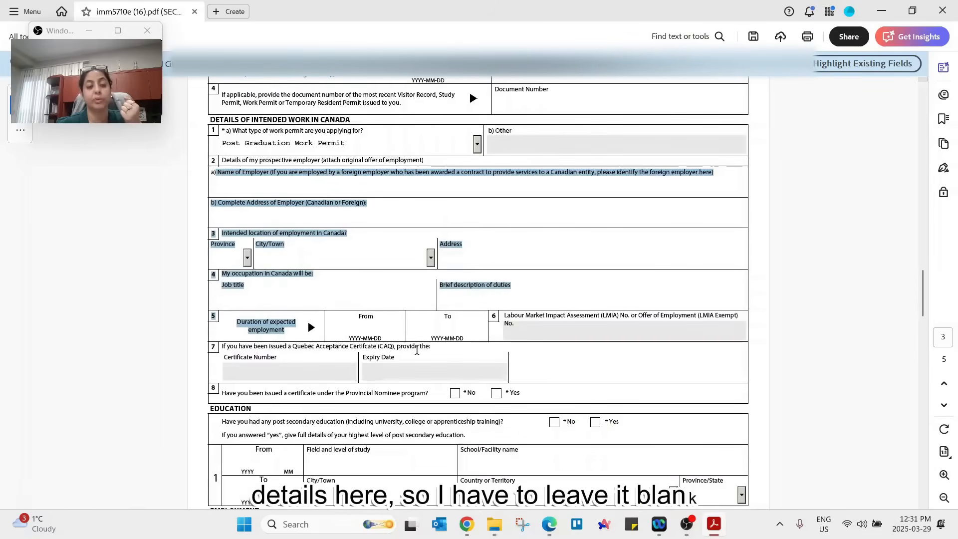
scroll(335, 363, "down", 1)
left_click(327, 362)
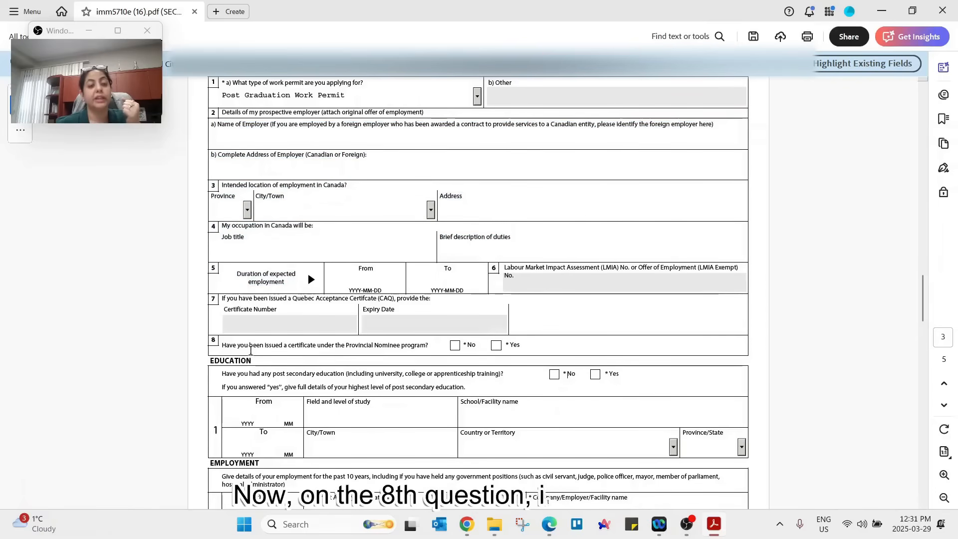
left_click_drag(249, 345, 321, 340)
left_click(338, 351)
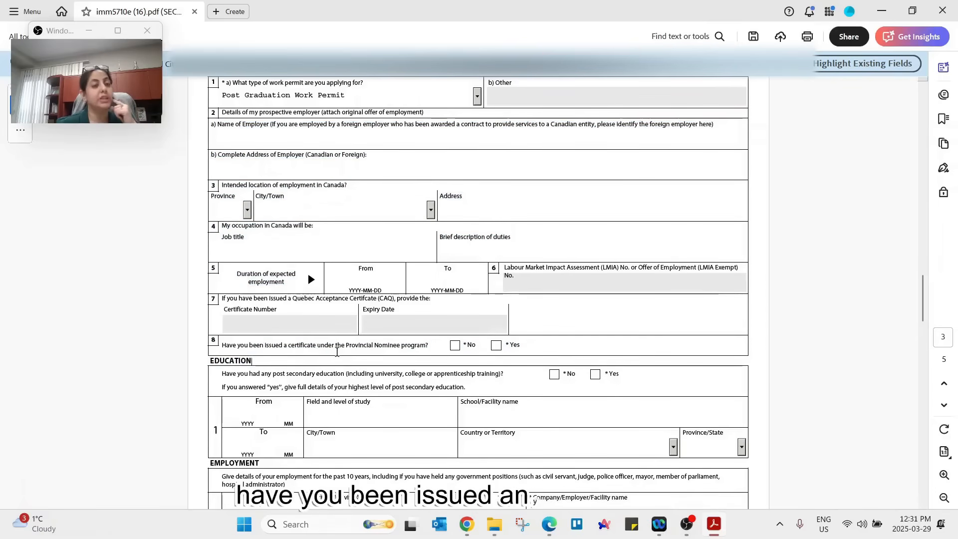
left_click(454, 345)
scroll(583, 320, "down", 1)
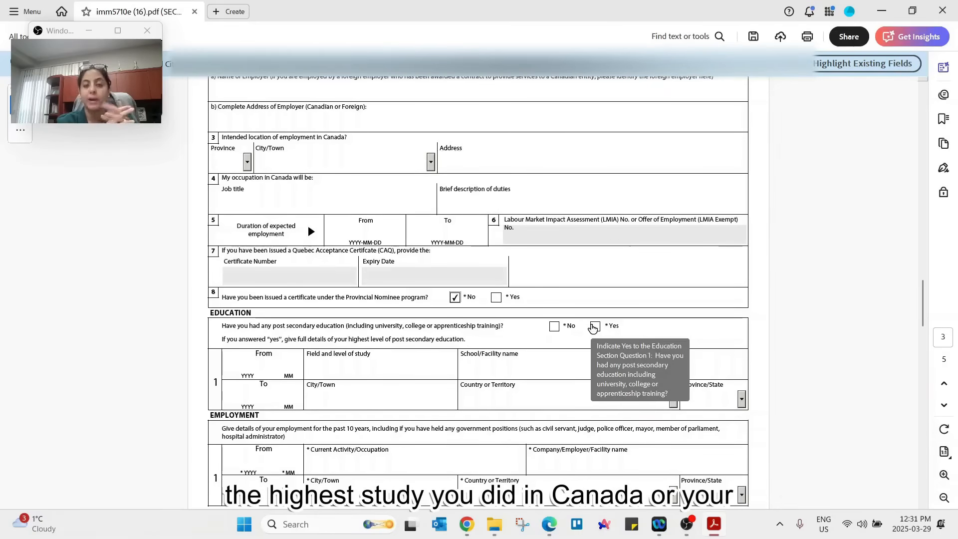
Step: Answer Yes to post-secondary education with study dates from 2023-01 to 2025-03
left_click(594, 327)
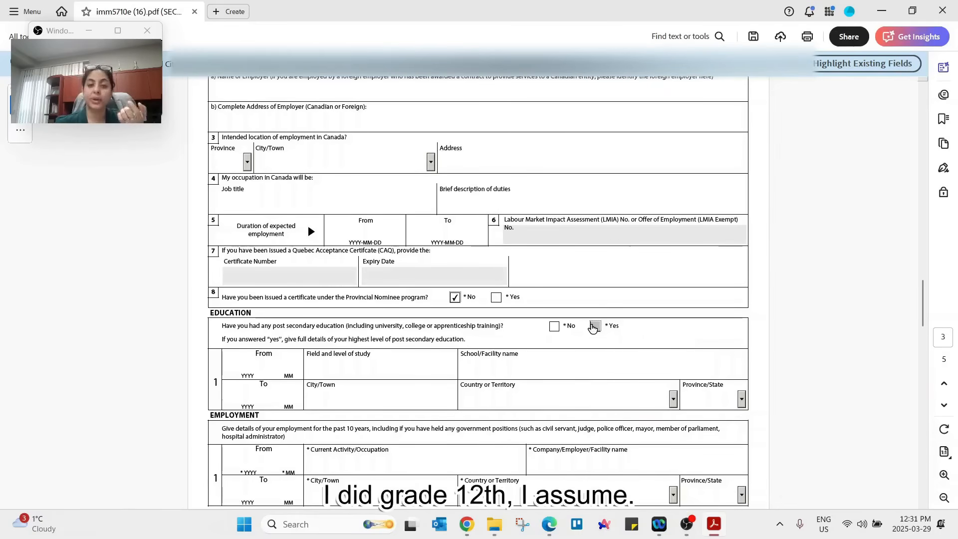
left_click(243, 369)
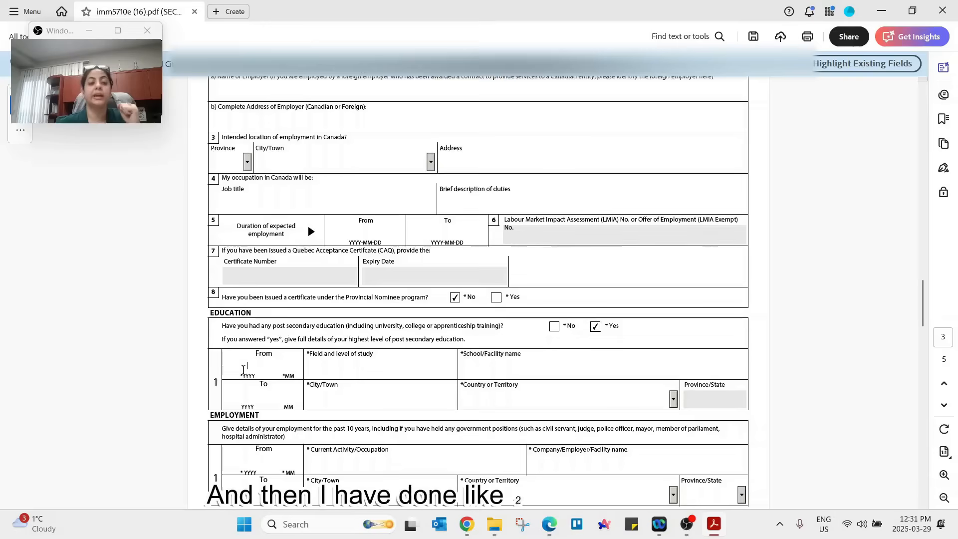
type("2")
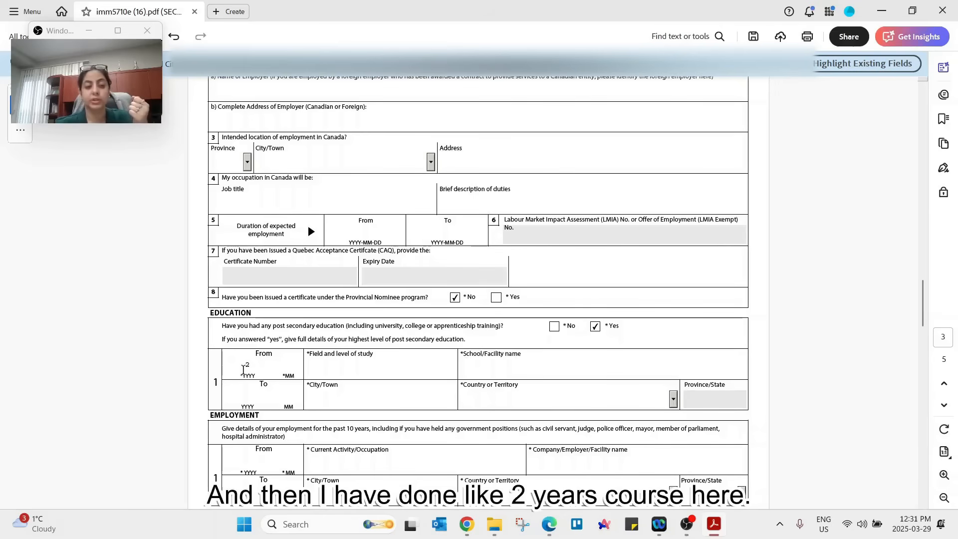
type("023")
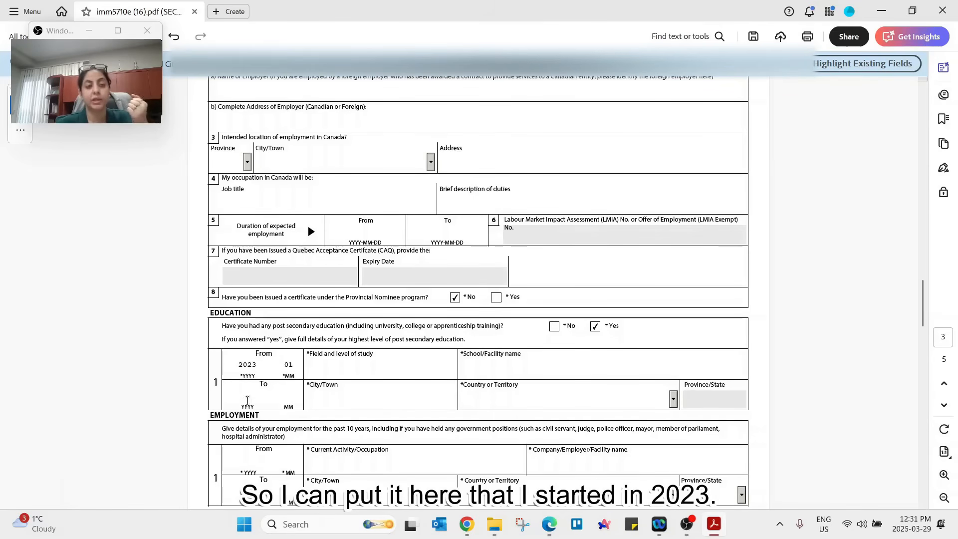
left_click(249, 395)
type("2")
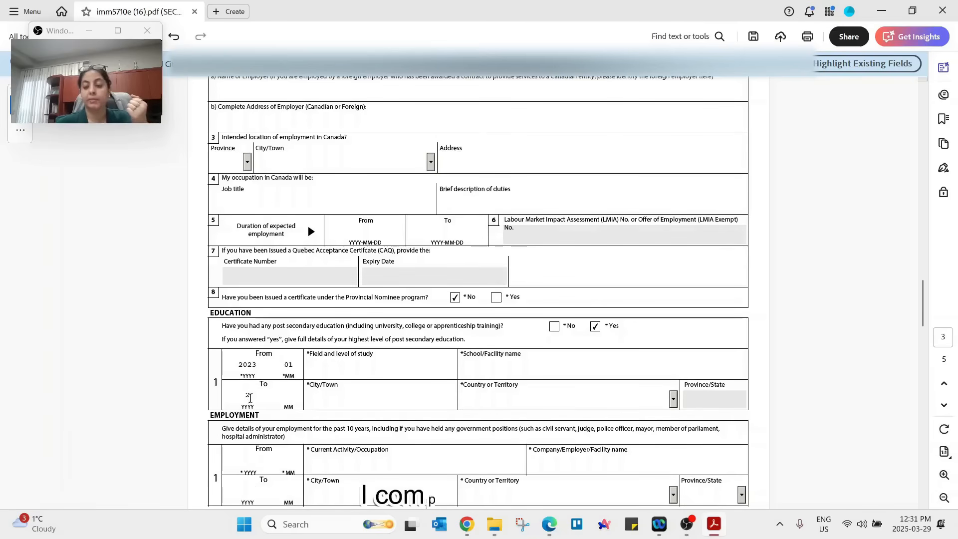
type("025")
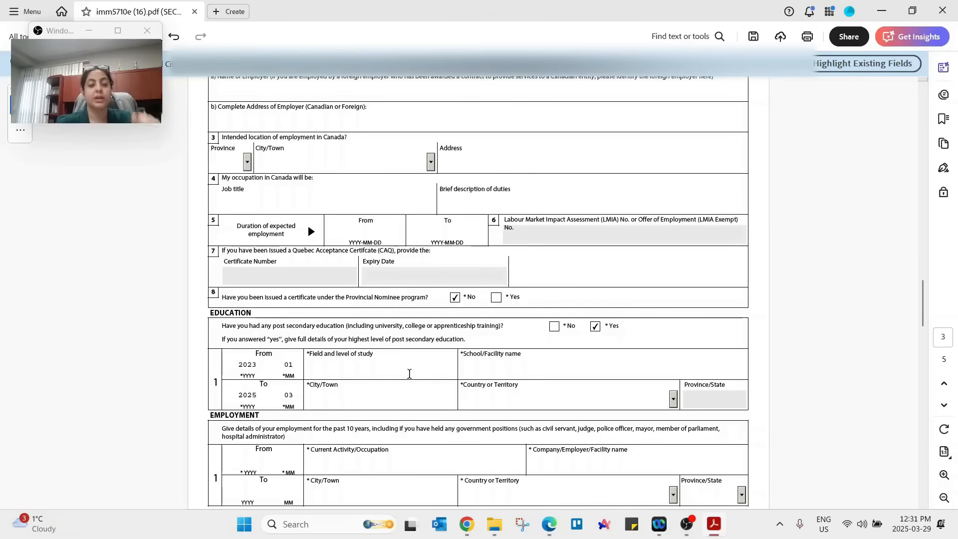
Step: Enter field of study Health at Sheridan College, Brampton, with Canada as the country
left_click(410, 367)
type("Health")
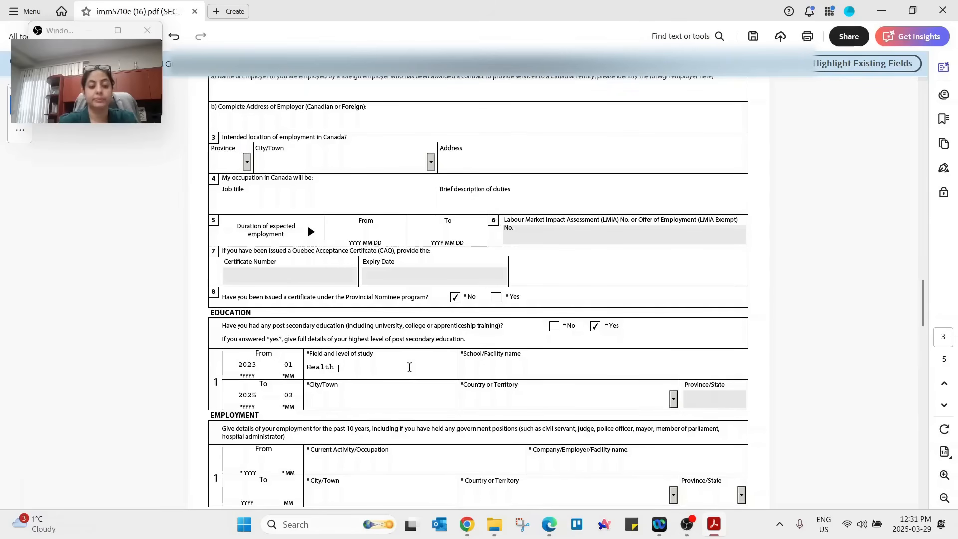
key("Tab")
type("She")
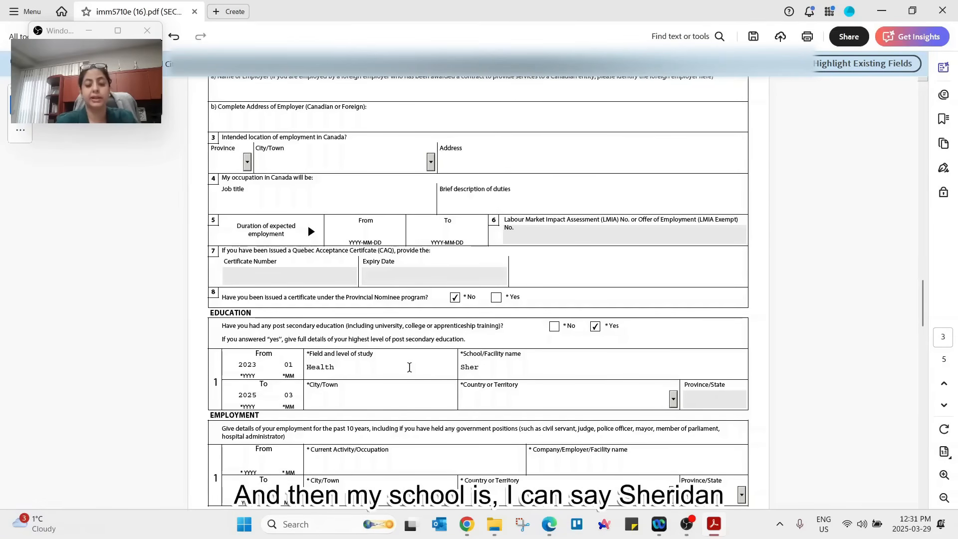
type("ridan College")
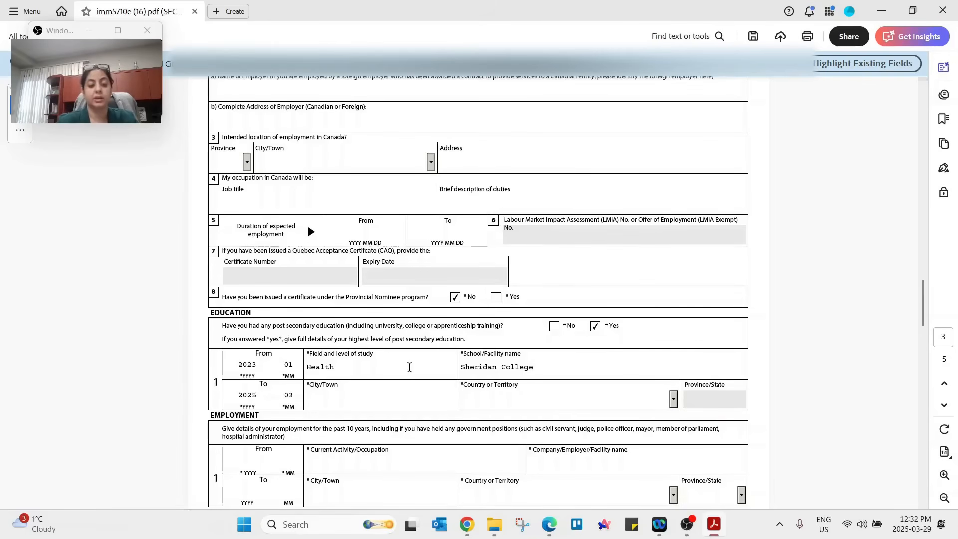
key("Tab")
type("Bramp")
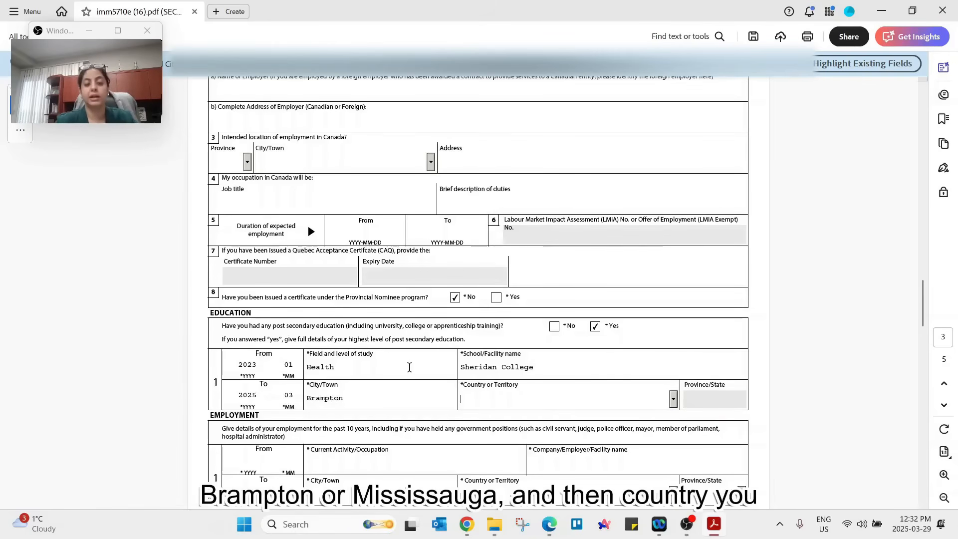
key("Down")
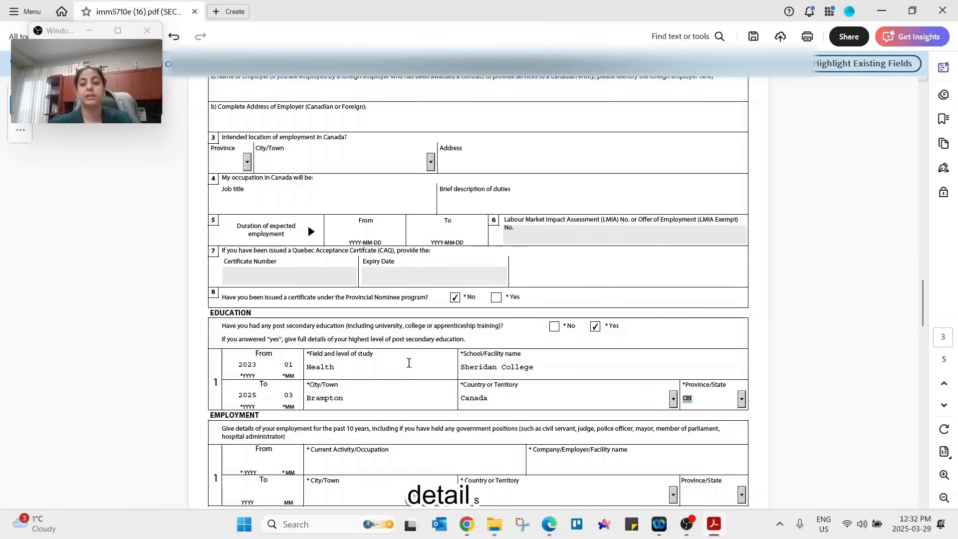
scroll(409, 363, "down", 3)
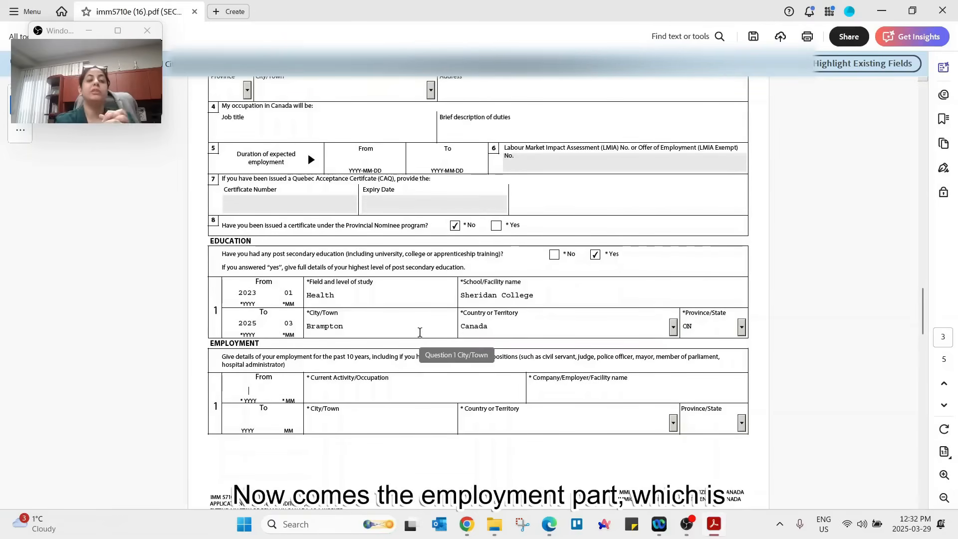
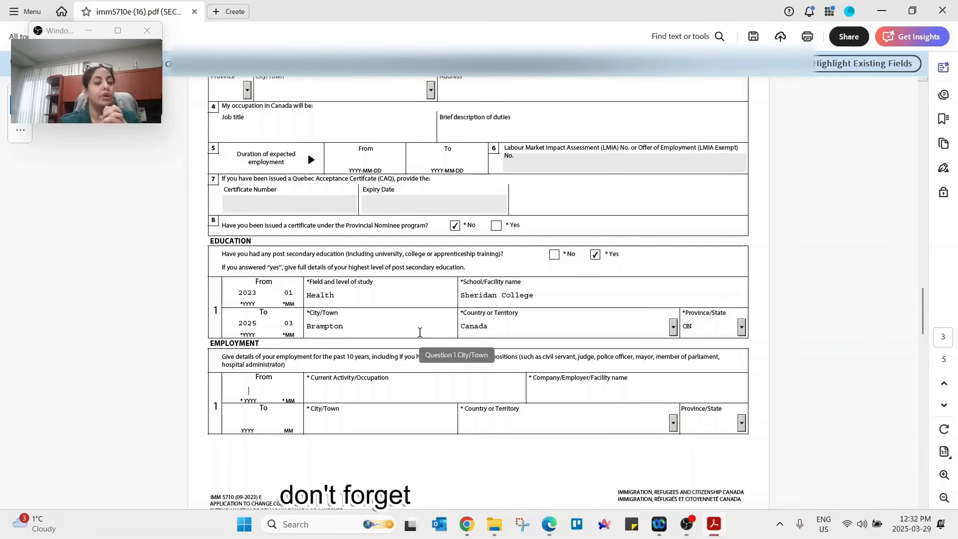
Step: Enter employment dates 2020-01 to 2021-12 and occupation Administrative Officer
type("2020")
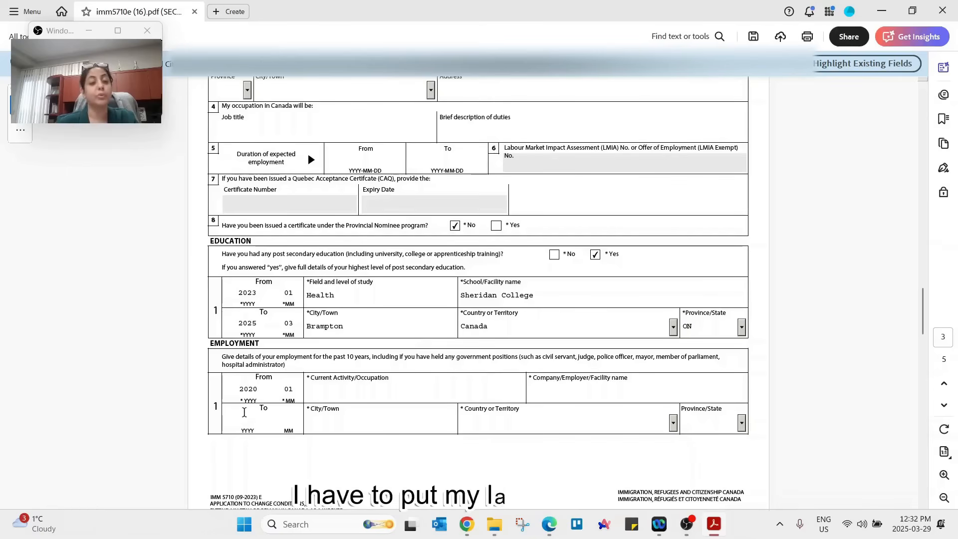
scroll(244, 413, "down", 2)
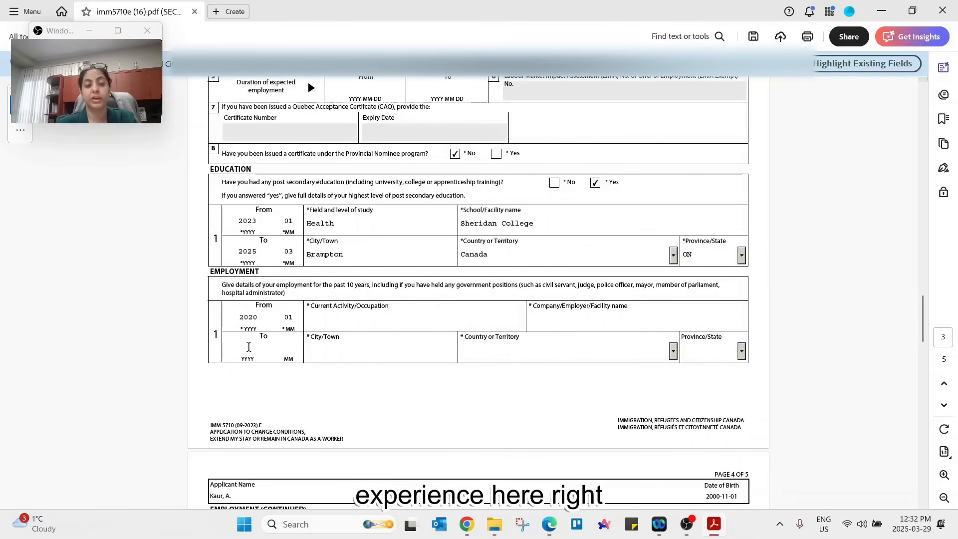
left_click(248, 347)
type("20")
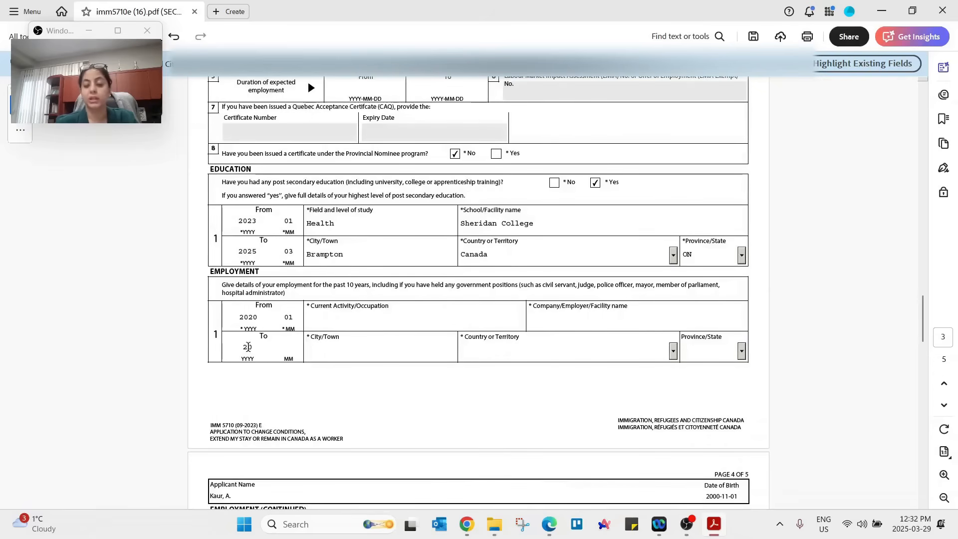
type("211")
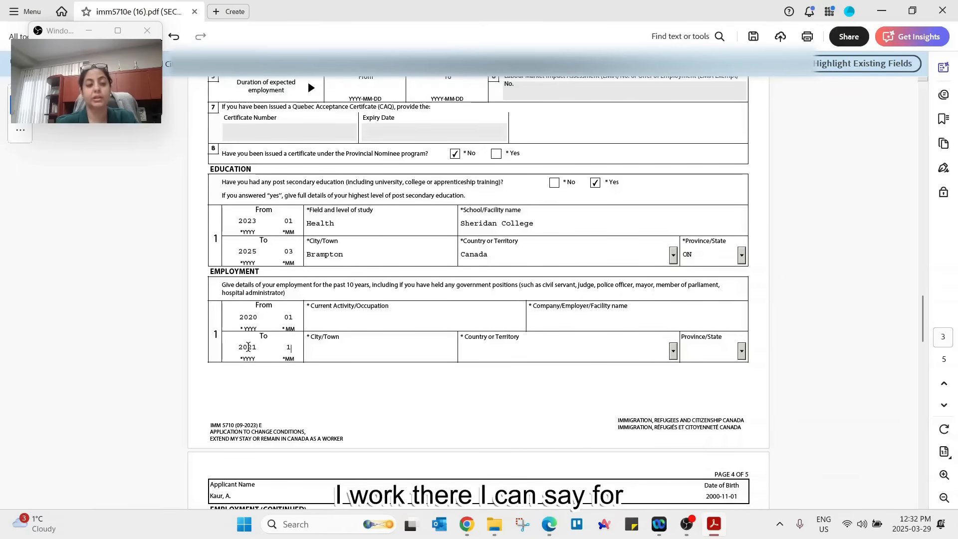
type("2")
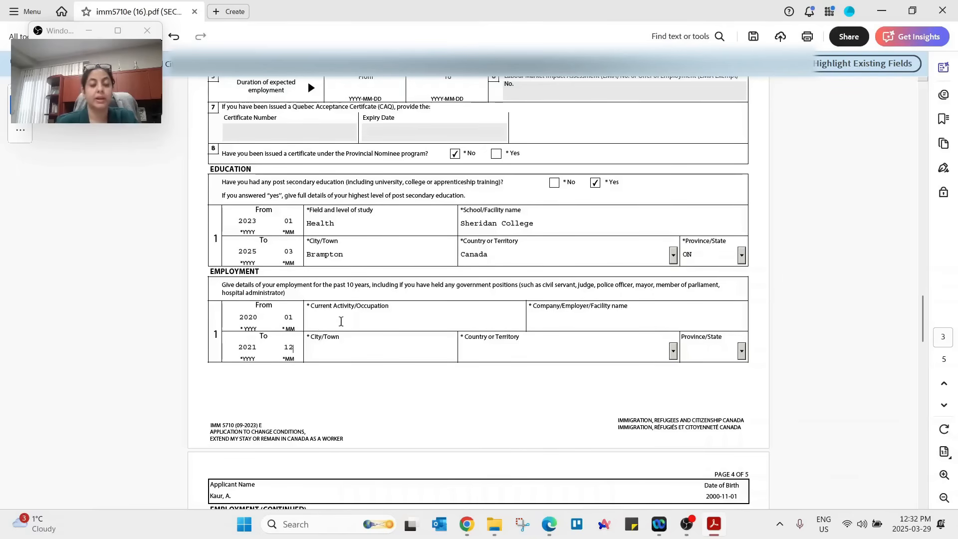
type("Admi istrative Officer")
Step: Enter employer abc ltd, city Delhi and country India for that job
key("Tab")
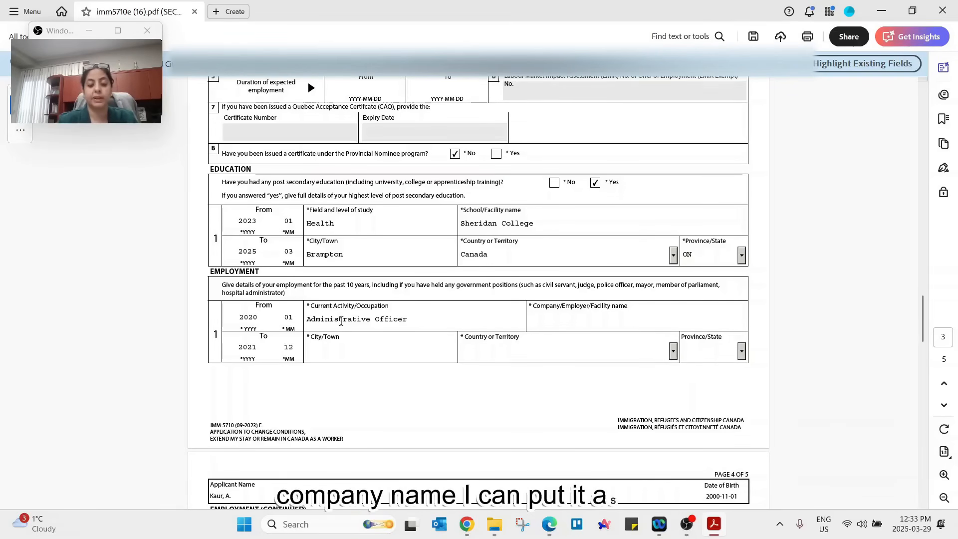
type("abc ")
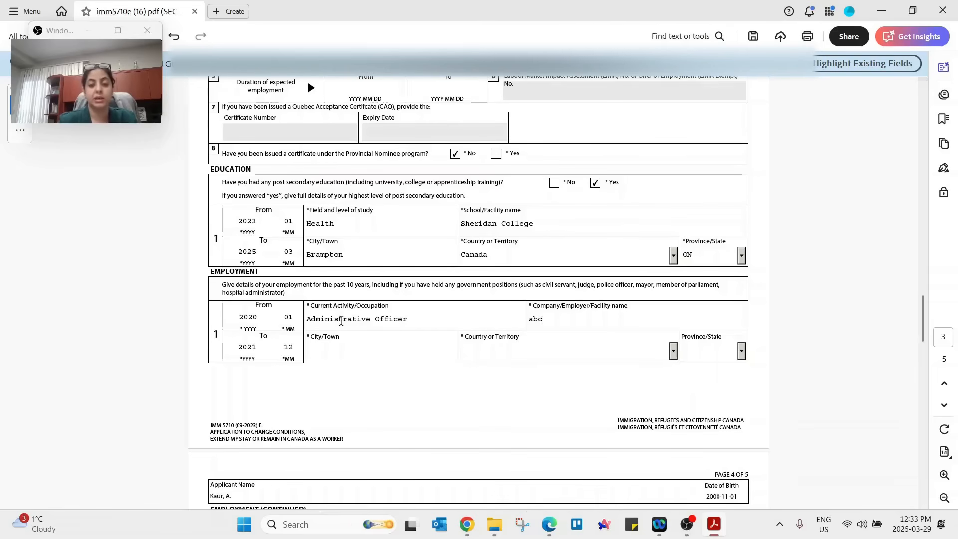
type("ltd")
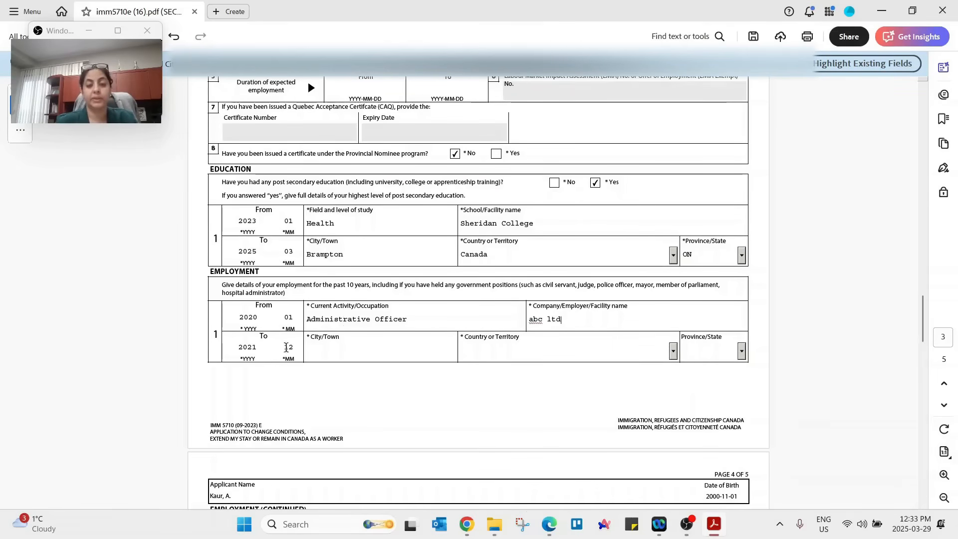
left_click(325, 358)
type("Delhi")
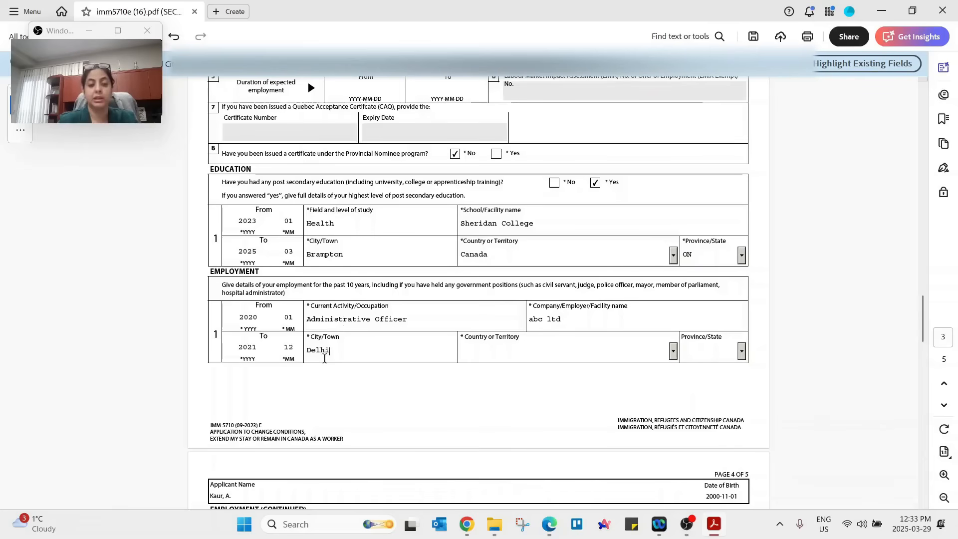
type("in")
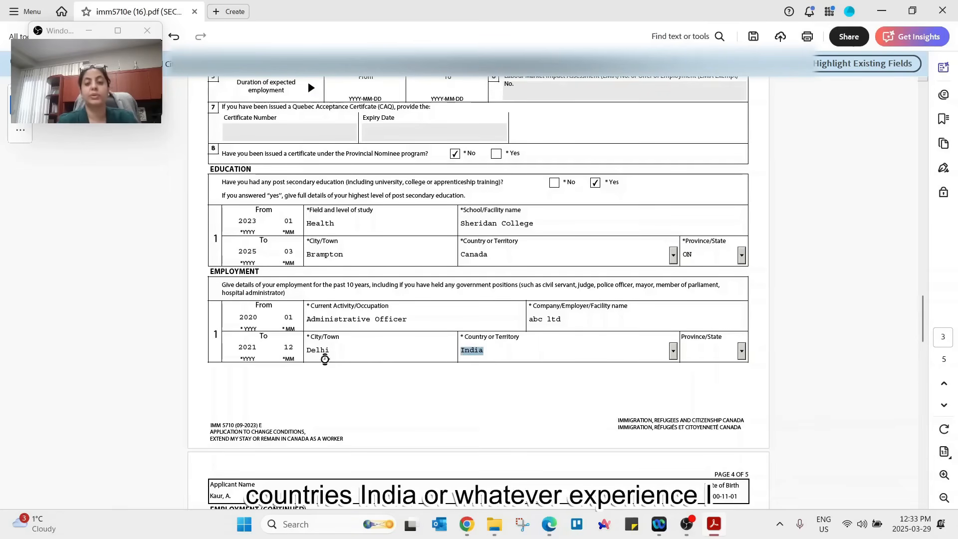
key("Tab")
scroll(405, 370, "down", 2)
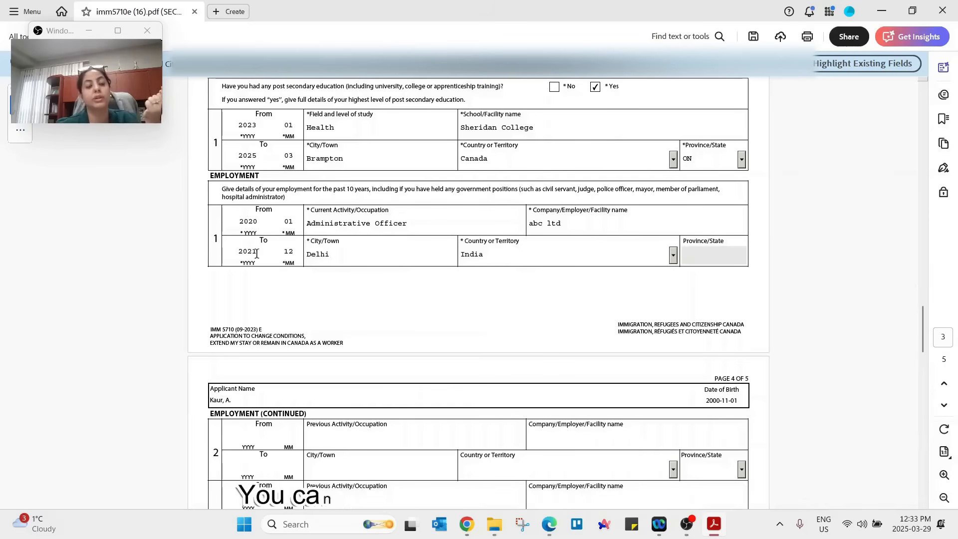
left_click_drag(339, 223, 375, 223)
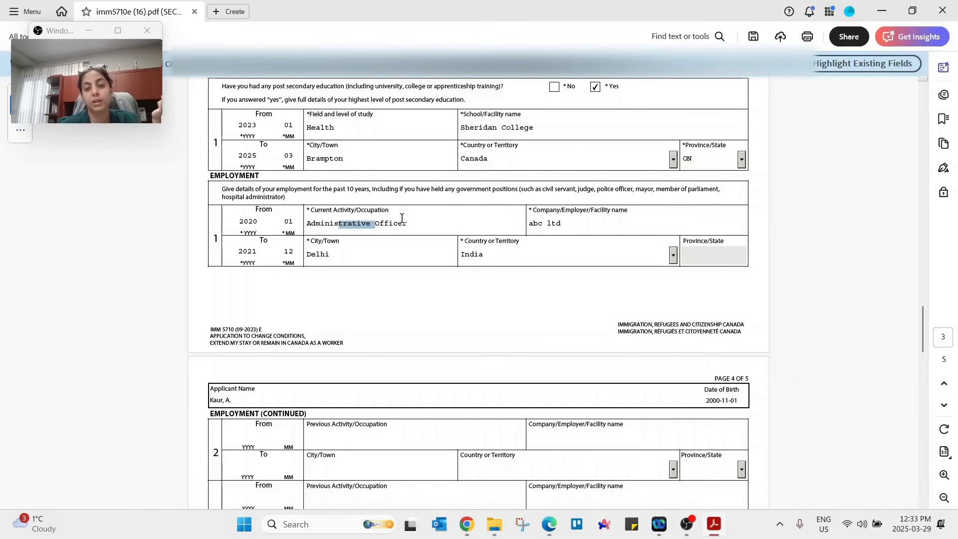
left_click_drag(552, 223, 604, 222)
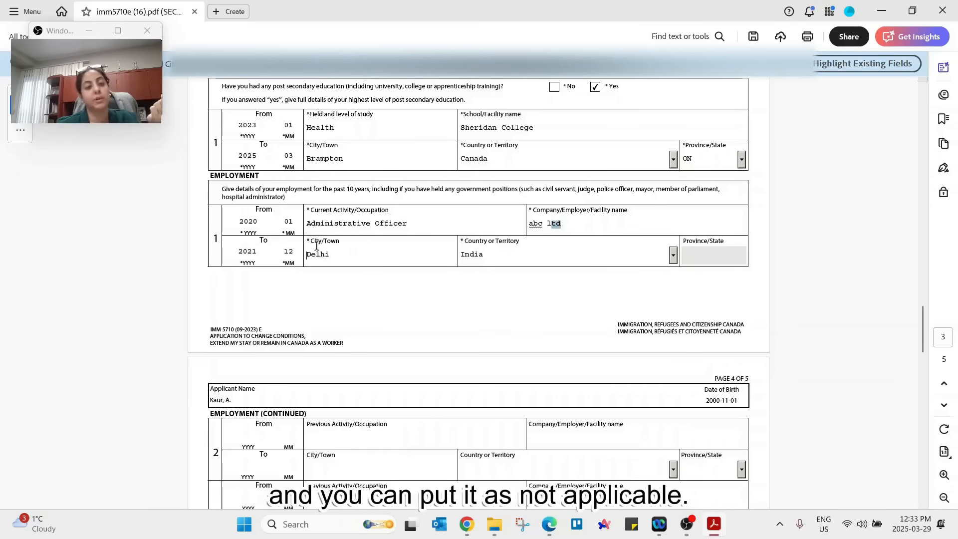
Step: Tick No for tuberculosis question 1a and physical or mental disorder question 1b
scroll(412, 340, "down", 3)
scroll(411, 340, "down", 12)
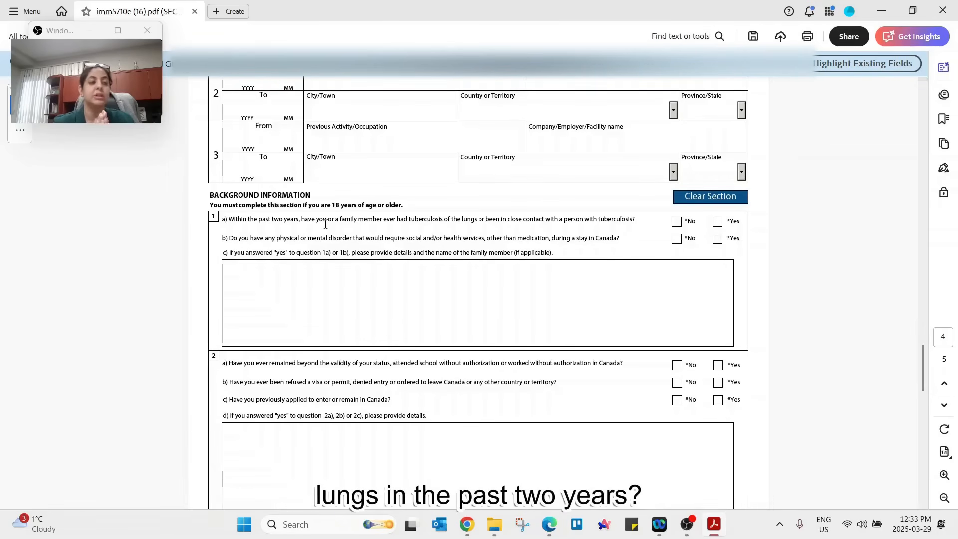
left_click(678, 222)
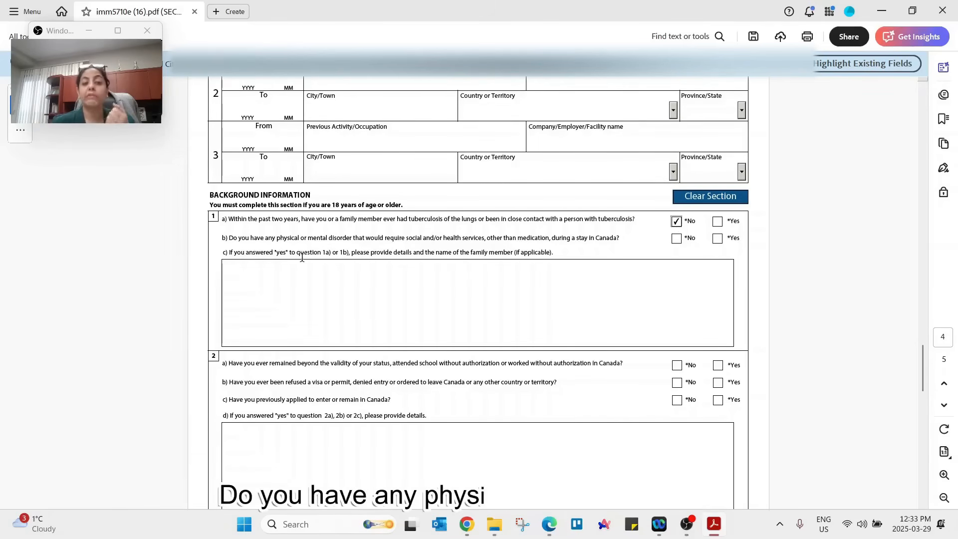
left_click_drag(339, 252, 431, 235)
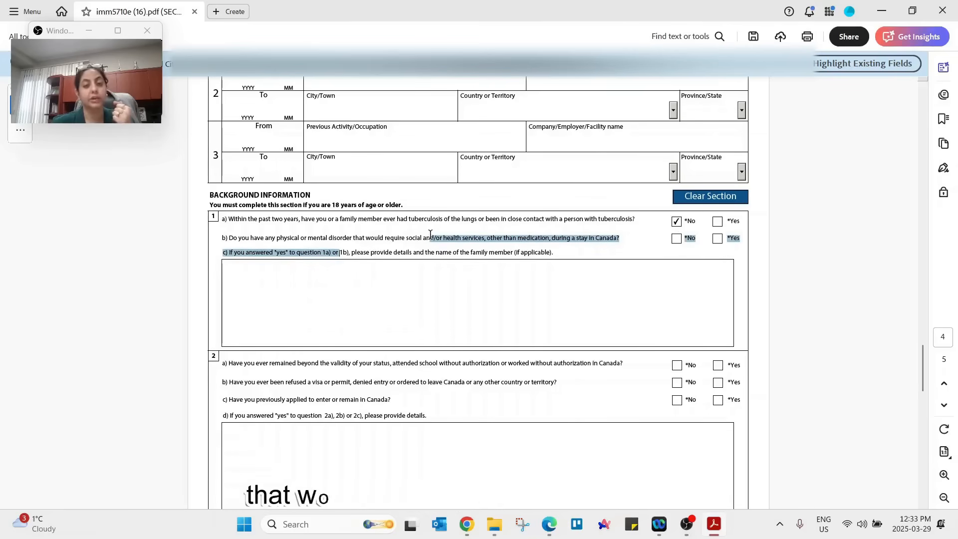
left_click(481, 256)
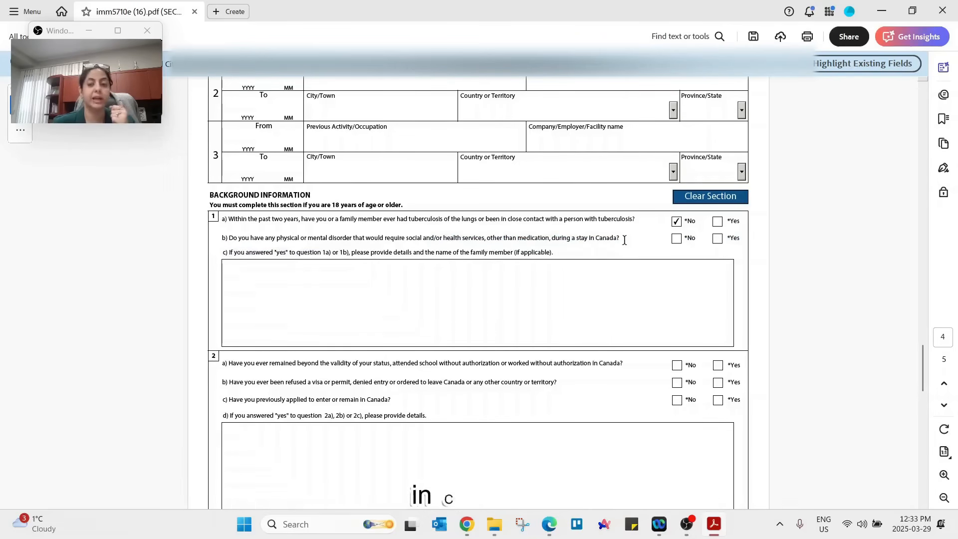
left_click(677, 239)
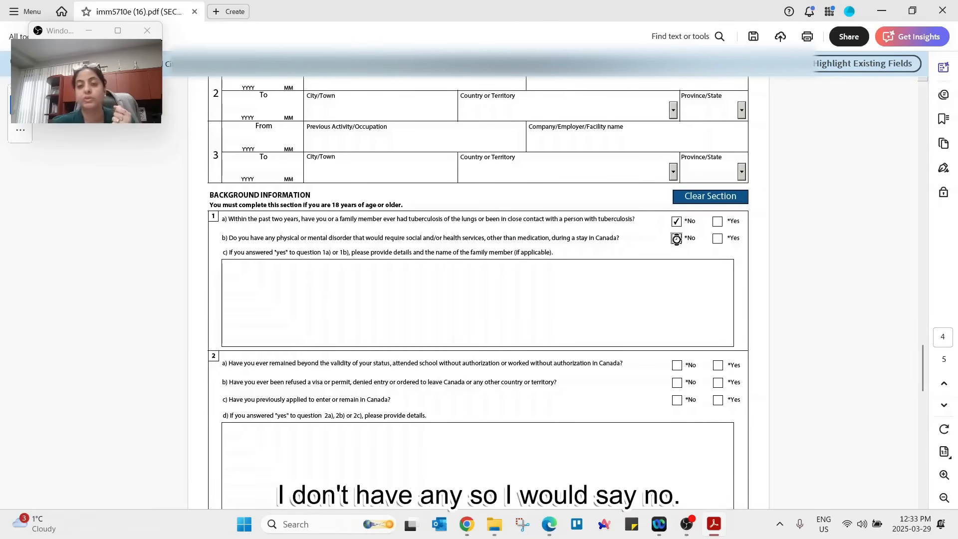
scroll(300, 280, "down", 2)
scroll(307, 287, "down", 2)
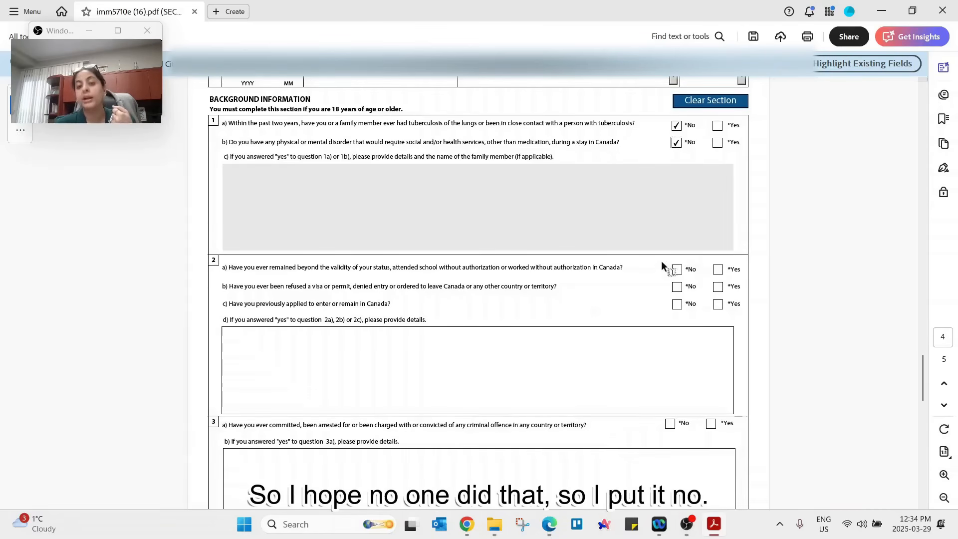
Step: Tick No for overstay question 2a and Yes for prior visa refusal question 2b
left_click(676, 270)
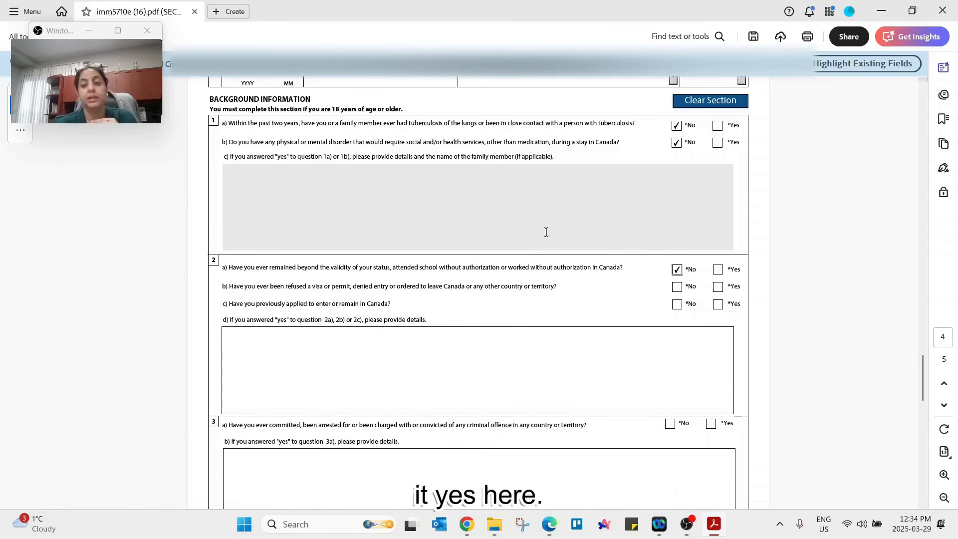
left_click(719, 288)
left_click(532, 353)
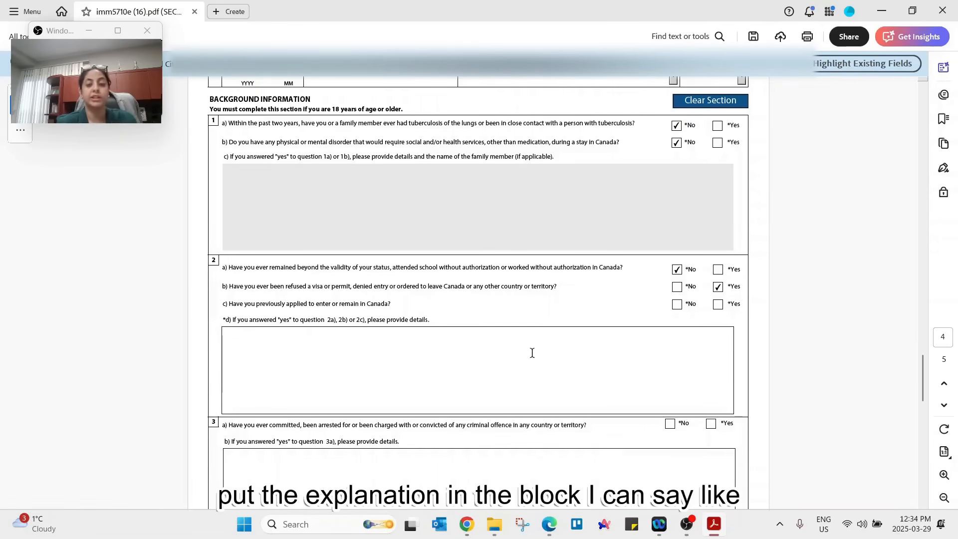
Step: Write 'Refusal for UK Study Permit in November 2015' in the 2d details box
type("Refusal for UK")
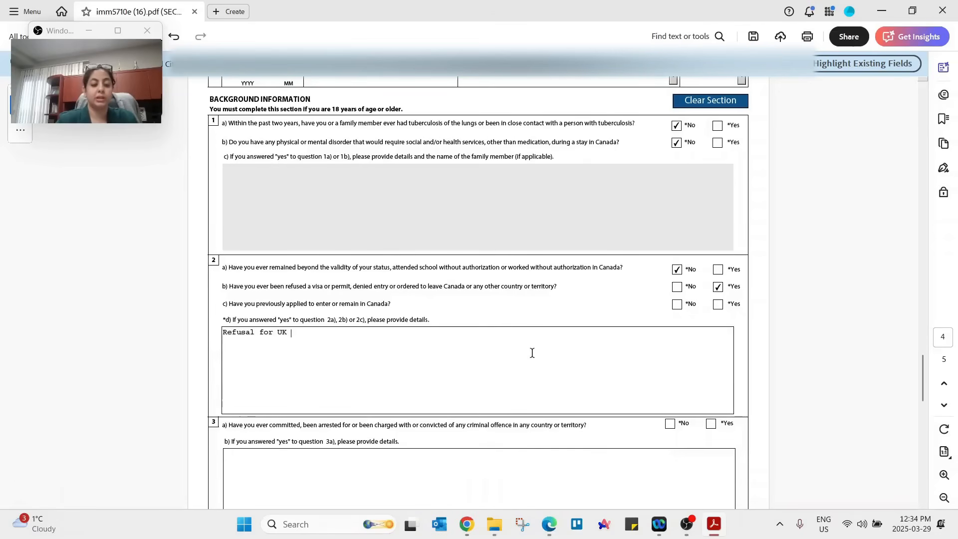
type(" Study Perm")
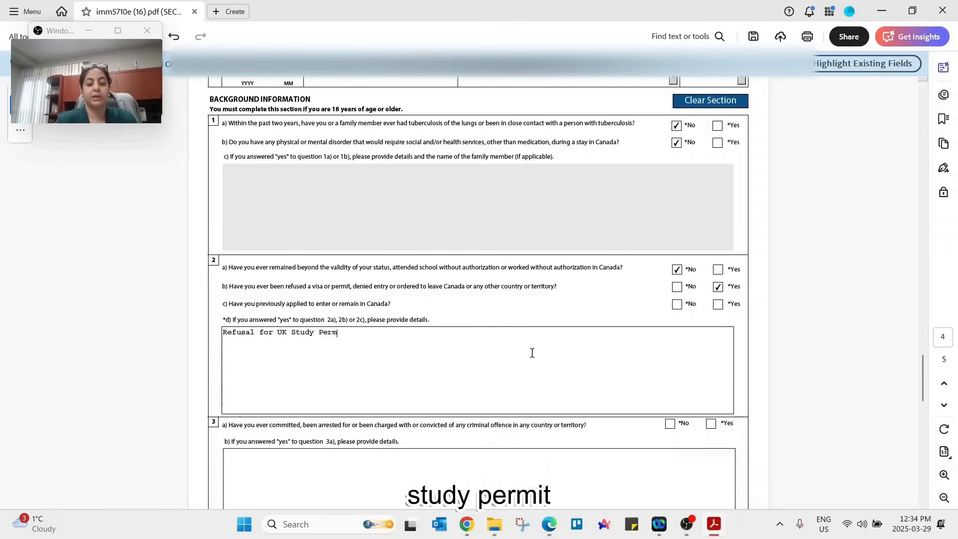
type("it in Nobem")
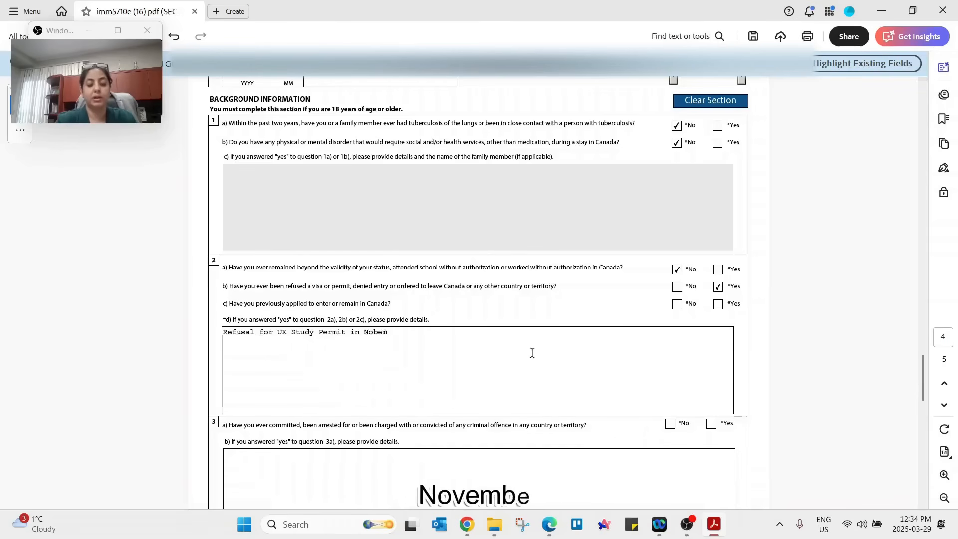
type("ber 20")
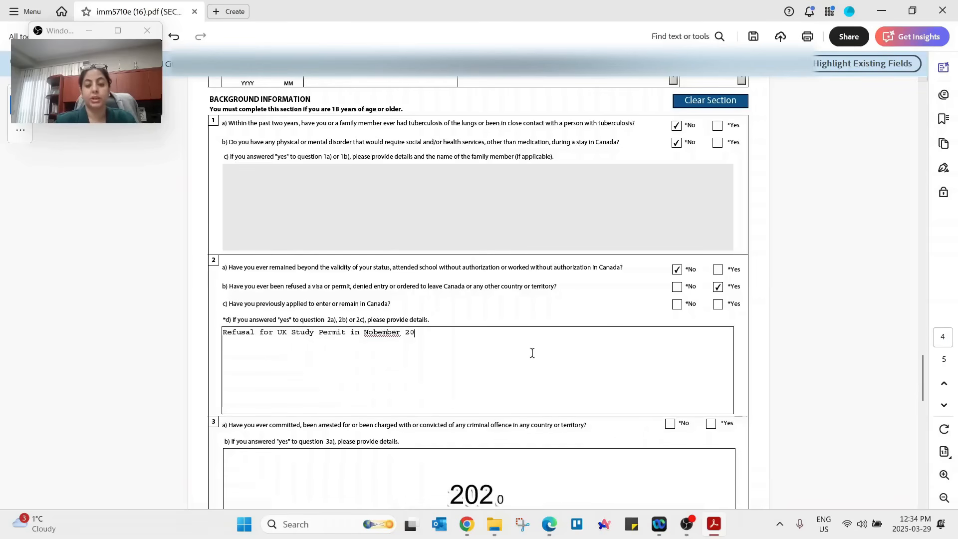
type("15.")
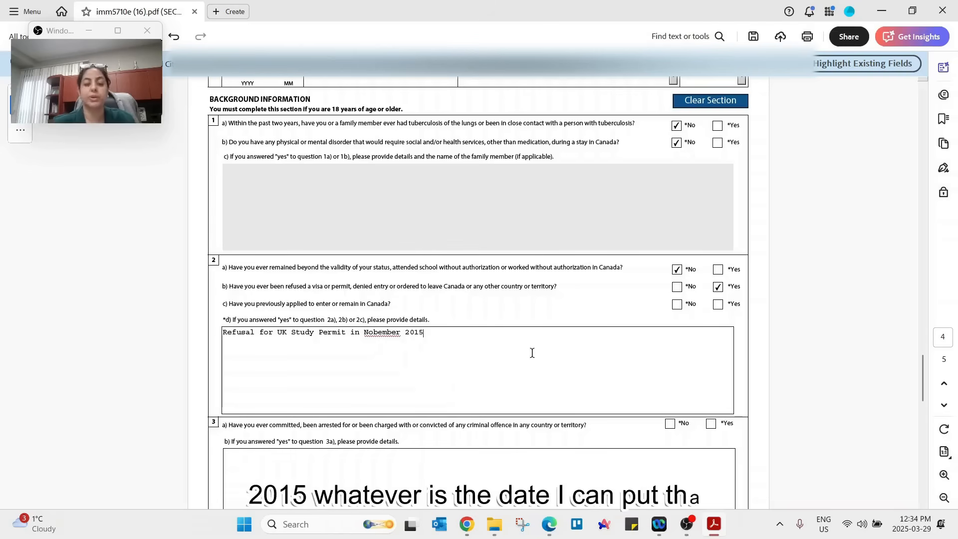
right_click(382, 333)
left_click(414, 152)
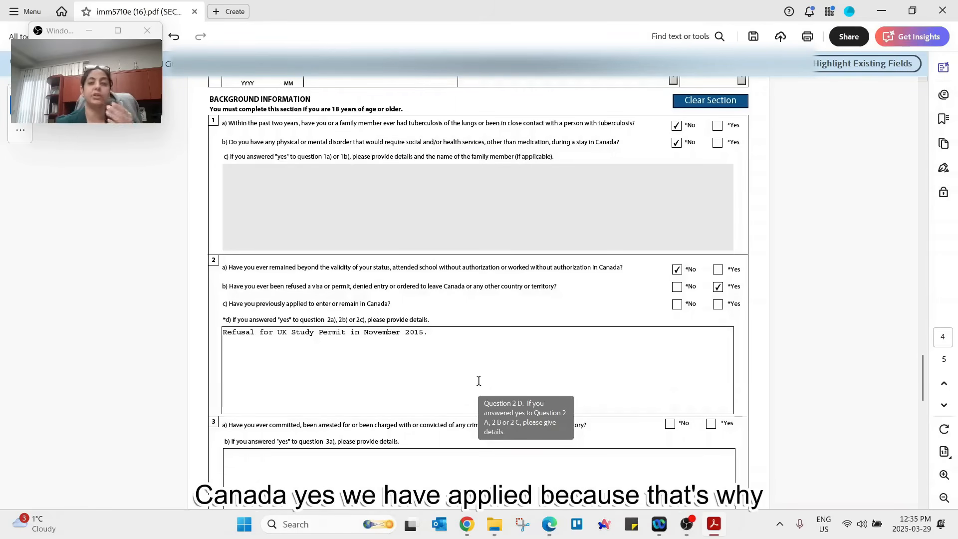
Step: Answer Yes to 2c, add the 2023 study permit approval to 2d, and No to 3a
left_click(718, 304)
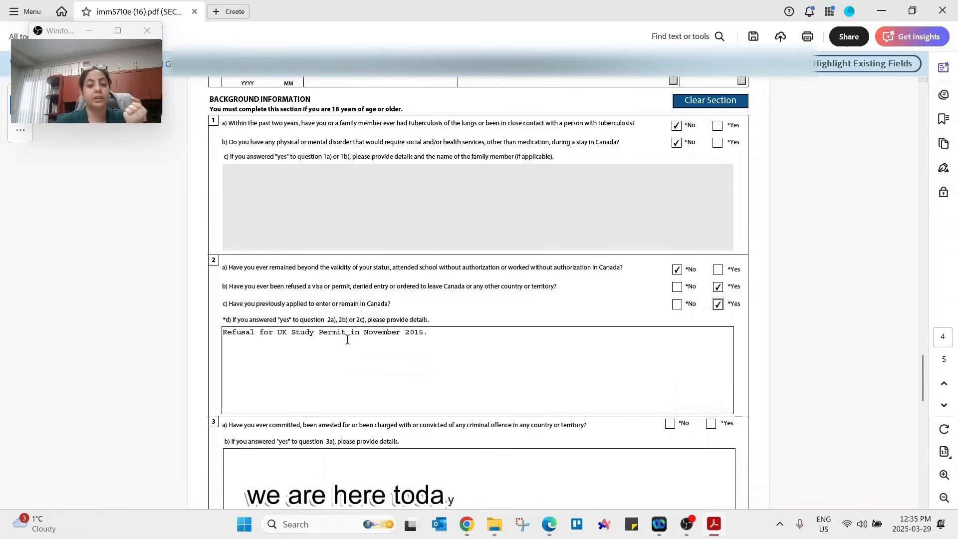
left_click(443, 331)
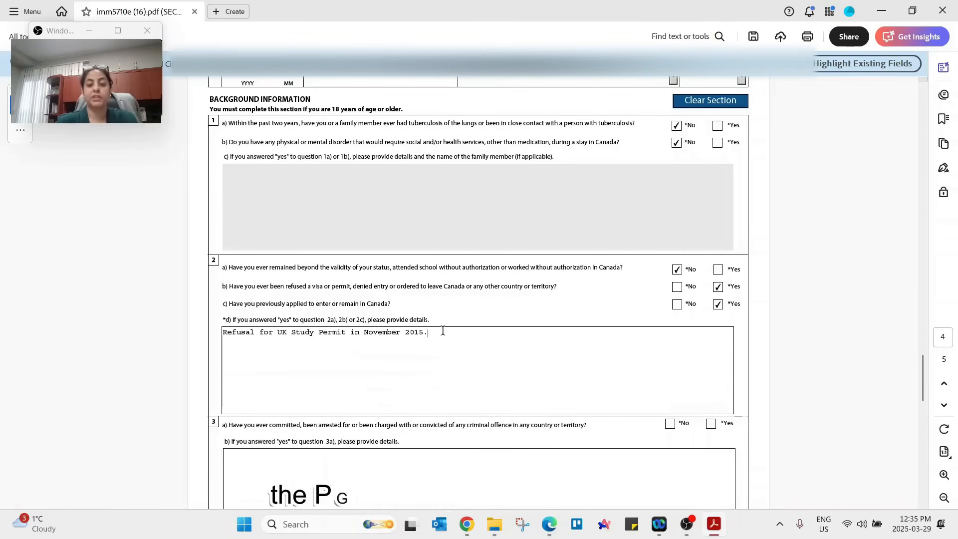
key("Return")
type("Applied f")
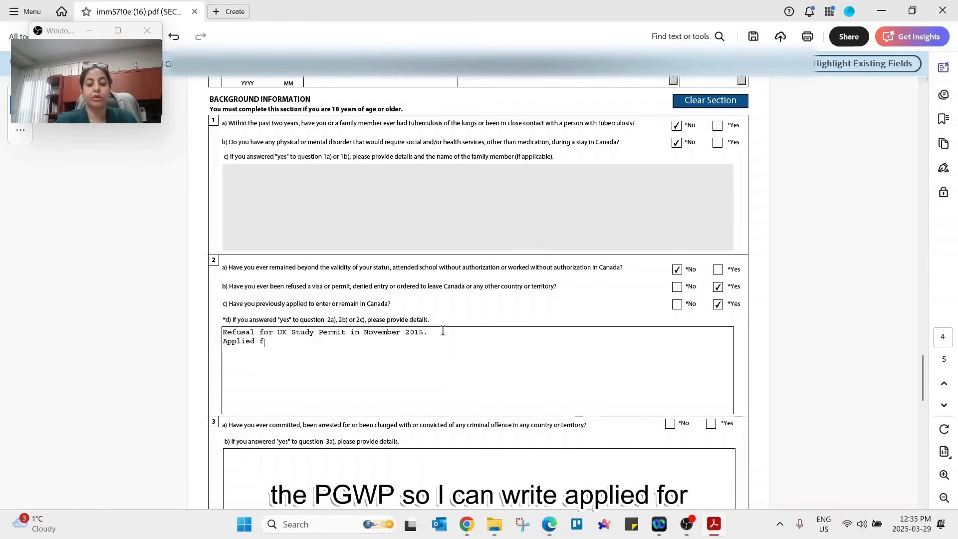
type("or Study Perm")
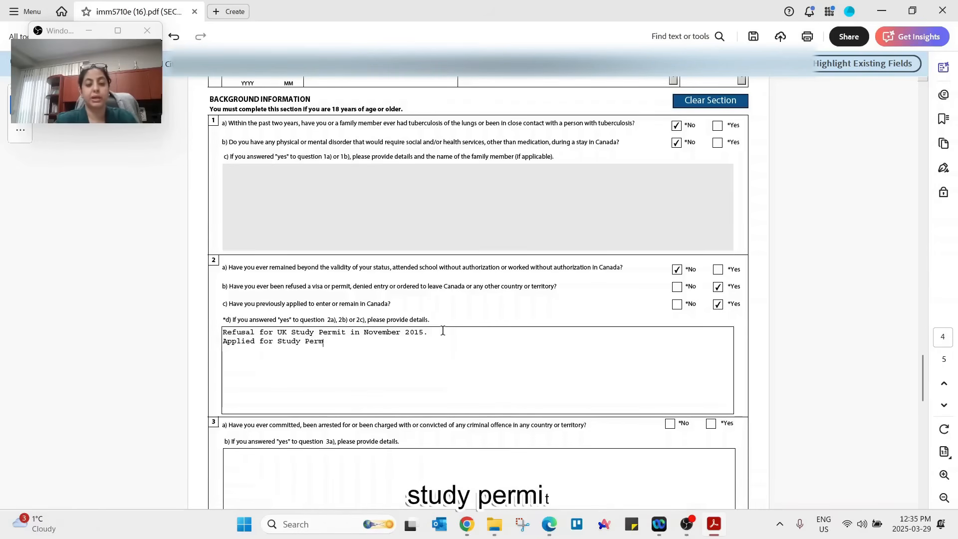
type("it and got")
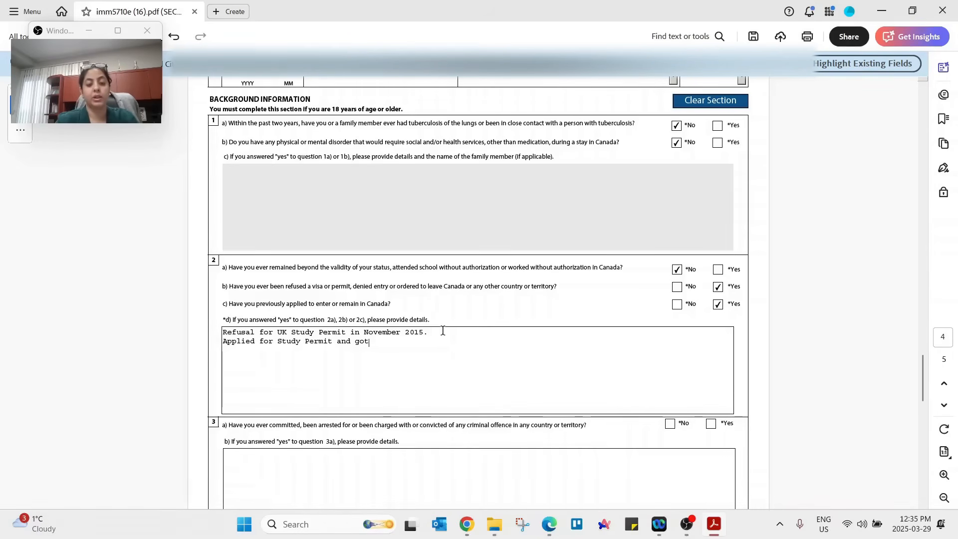
type(" it appro")
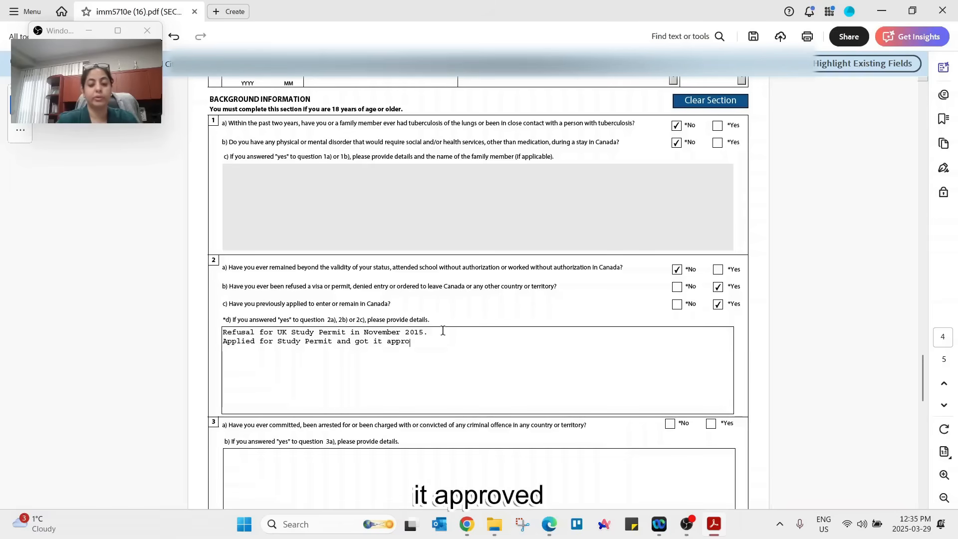
type("ved in")
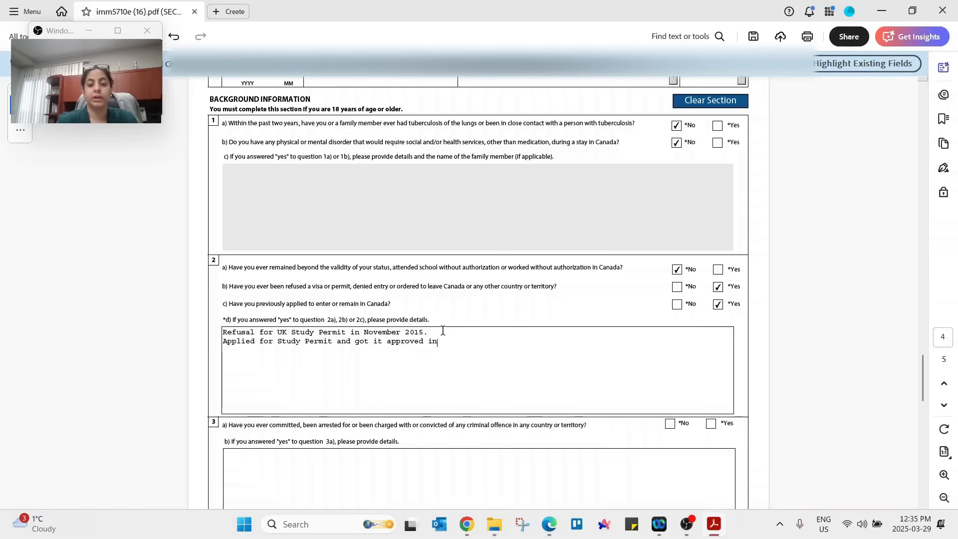
type(" 2023.")
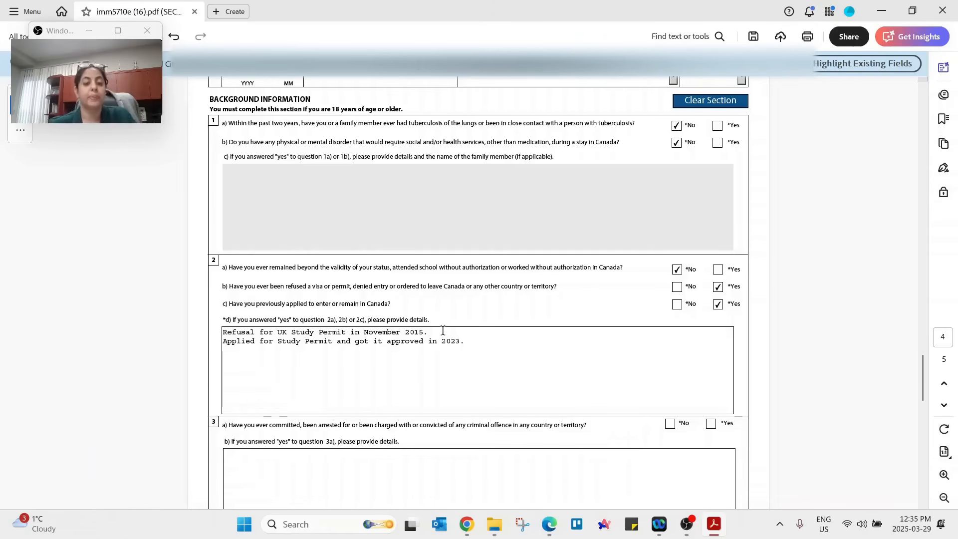
scroll(443, 331, "down", 3)
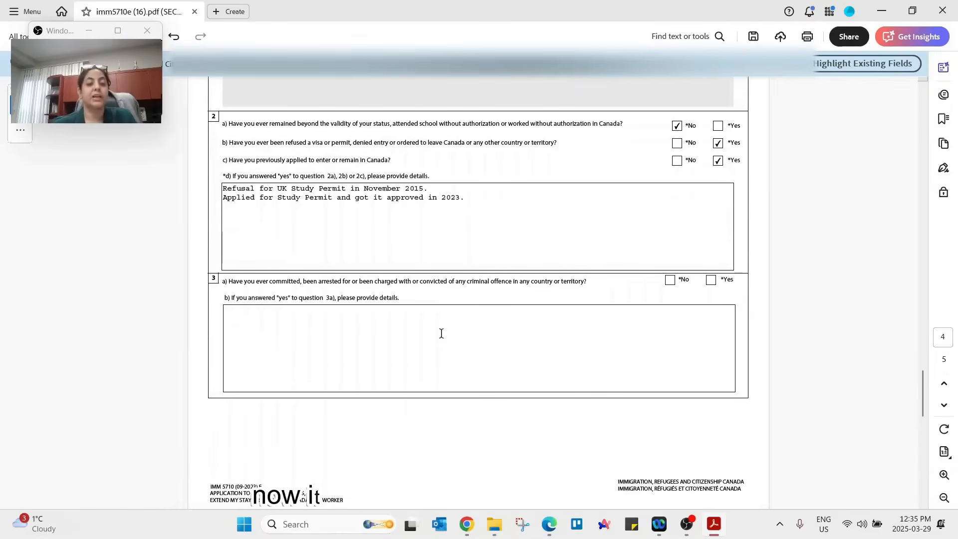
left_click(395, 285)
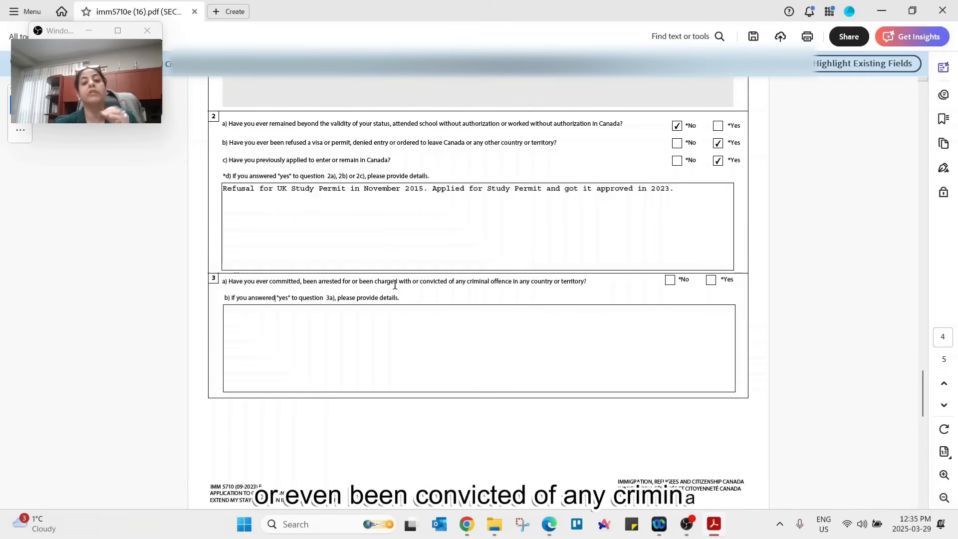
left_click(672, 282)
left_click_drag(375, 281, 448, 281)
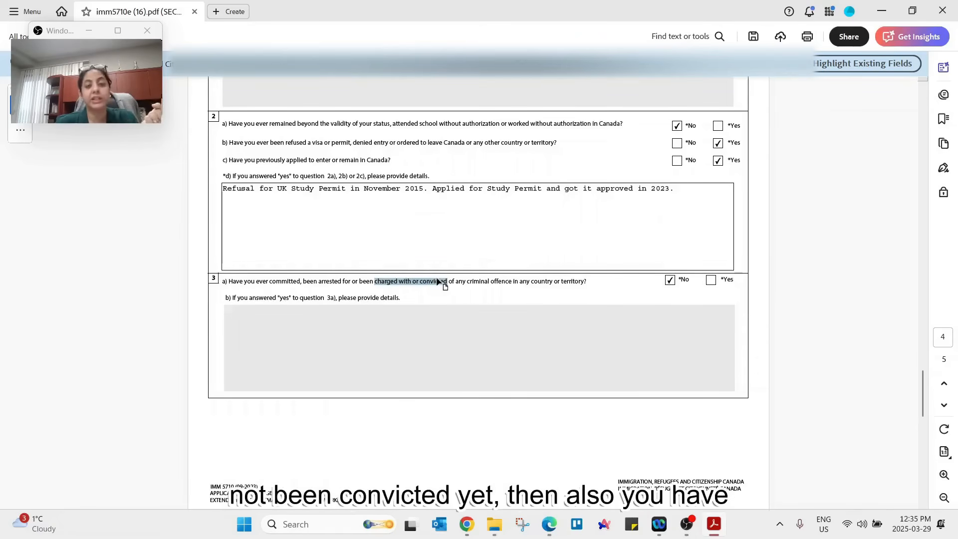
Step: Answer No to question 4a on military service and question 5 on violent organizations
scroll(627, 279, "down", 3)
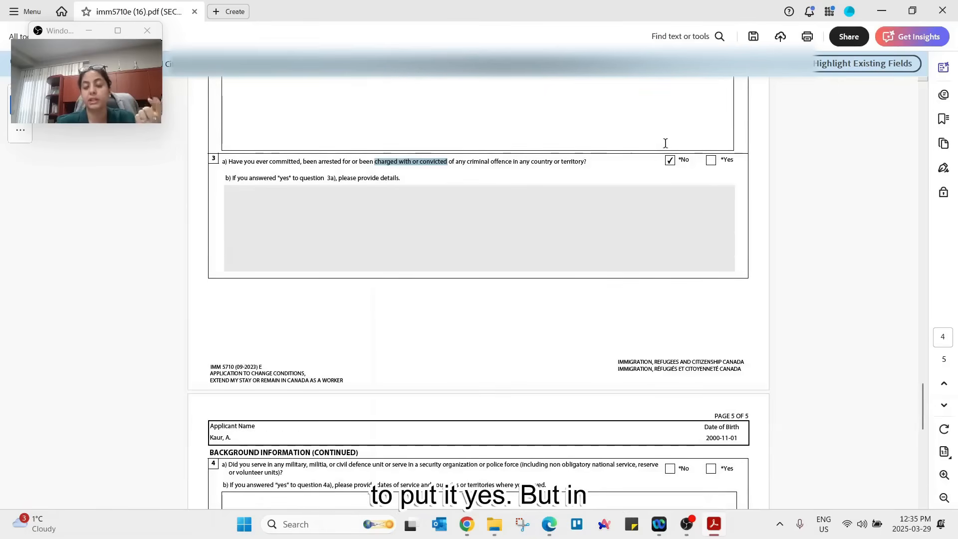
left_click(664, 169)
scroll(674, 167, "down", 5)
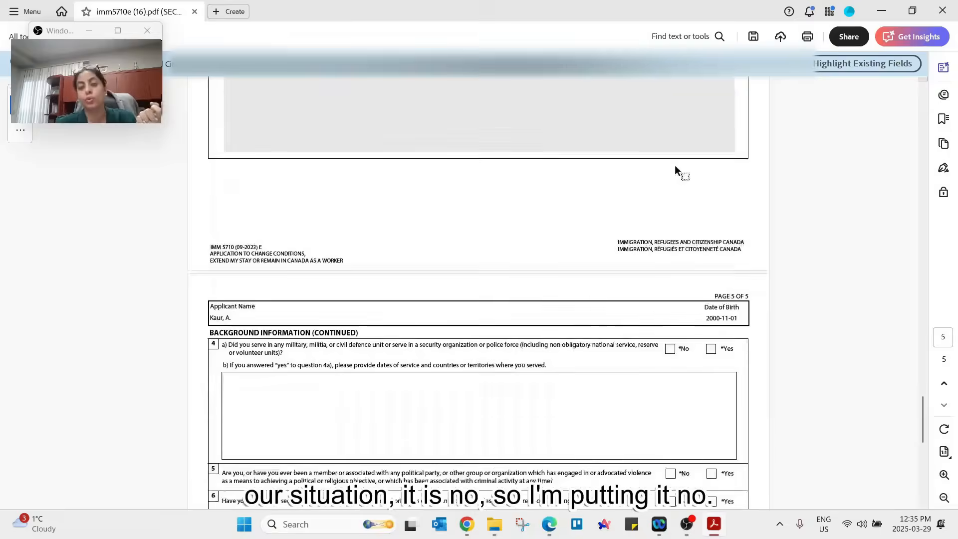
left_click_drag(338, 251, 442, 252)
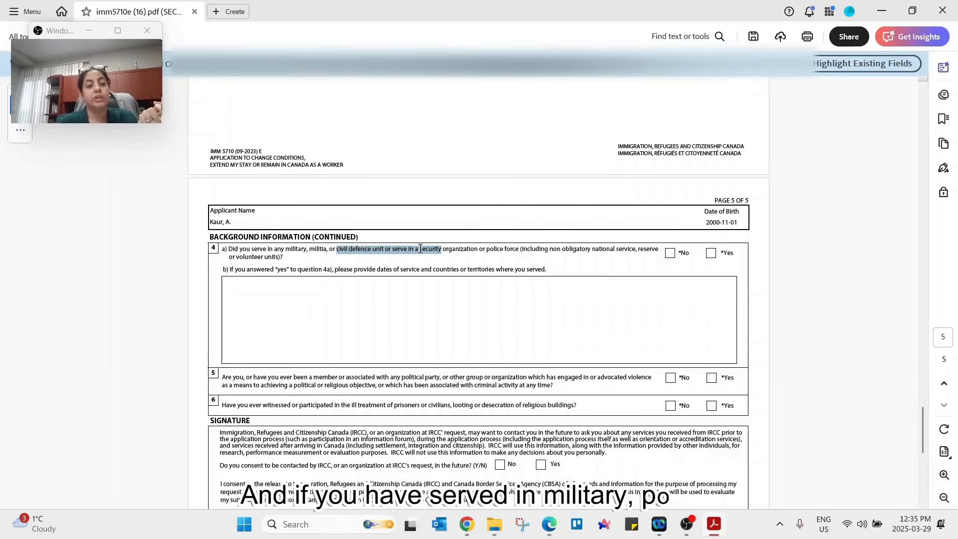
left_click(671, 254)
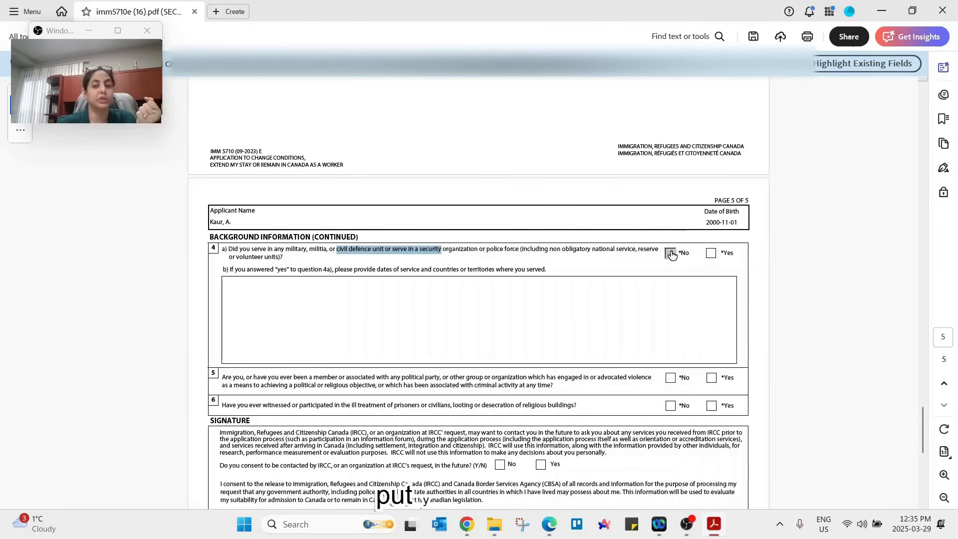
scroll(450, 321, "down", 1)
scroll(451, 321, "down", 1)
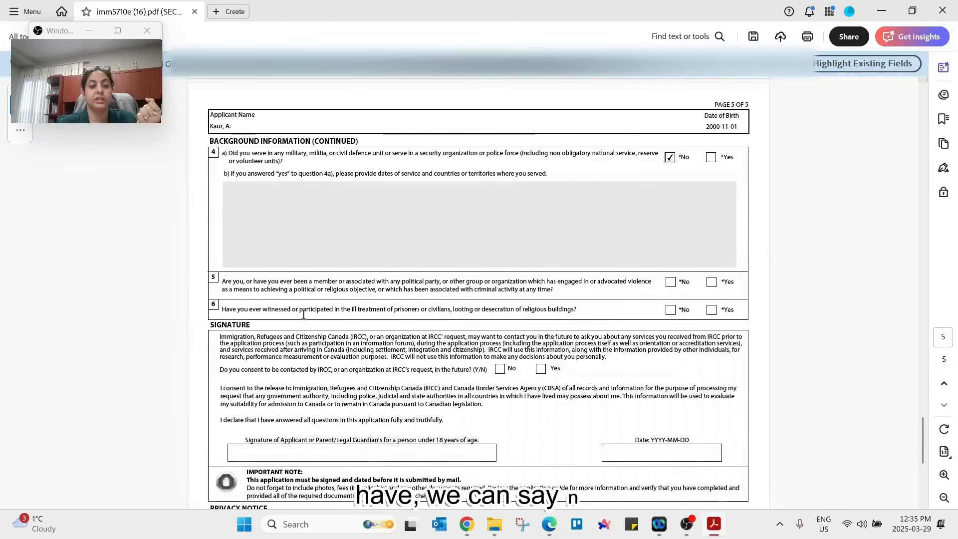
left_click_drag(313, 282, 417, 285)
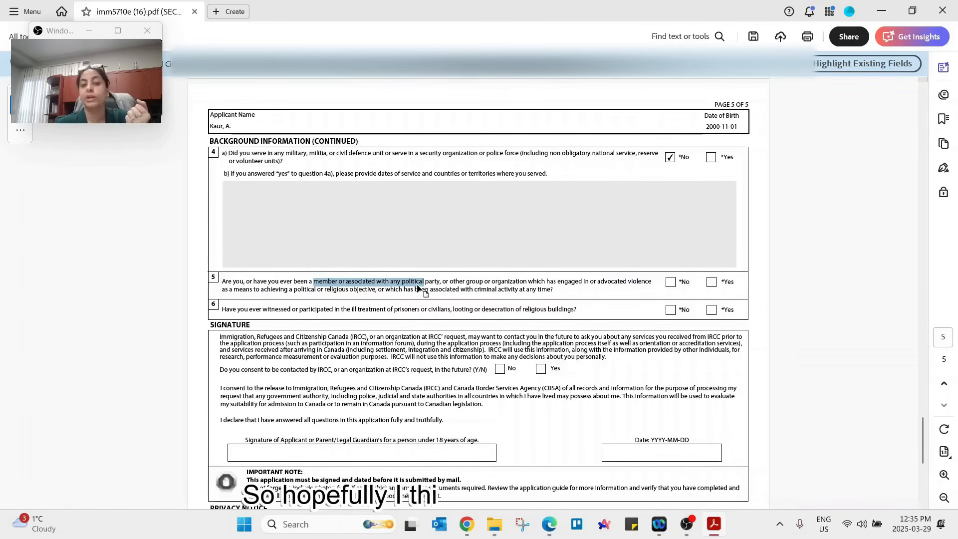
left_click(619, 291)
left_click(676, 283)
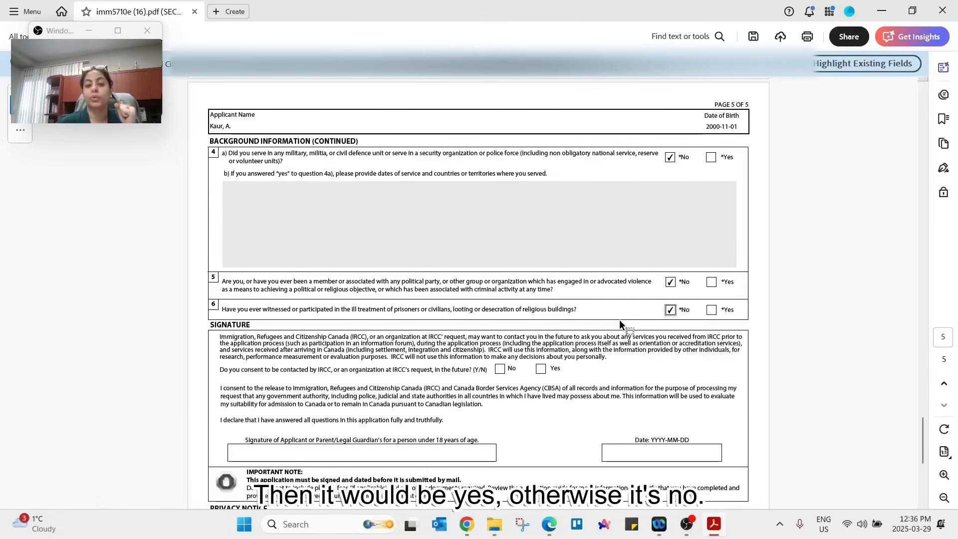
scroll(624, 325, "down", 2)
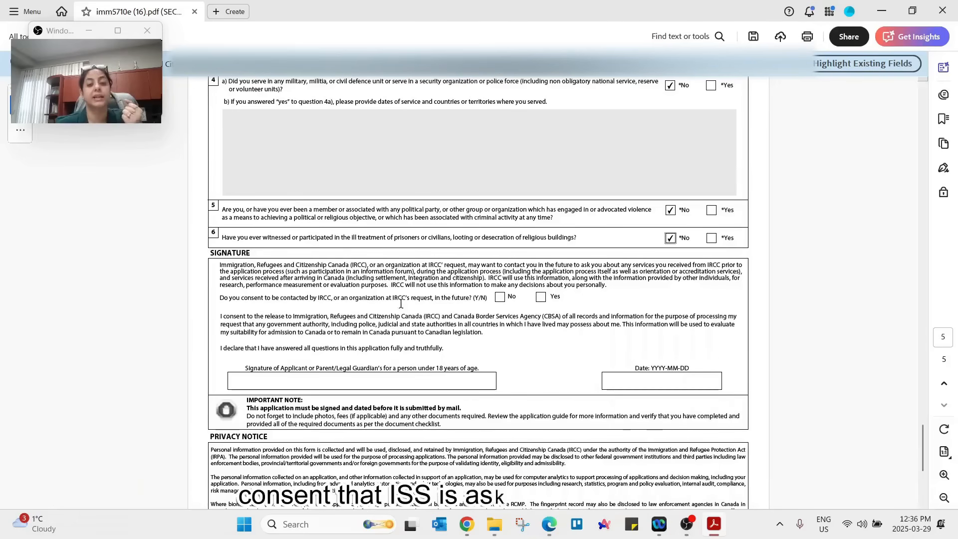
Step: Consent to IRCC contact, type the applicant's name as signature, and date it 2025-03-29
left_click_drag(296, 298, 421, 299)
left_click(436, 302)
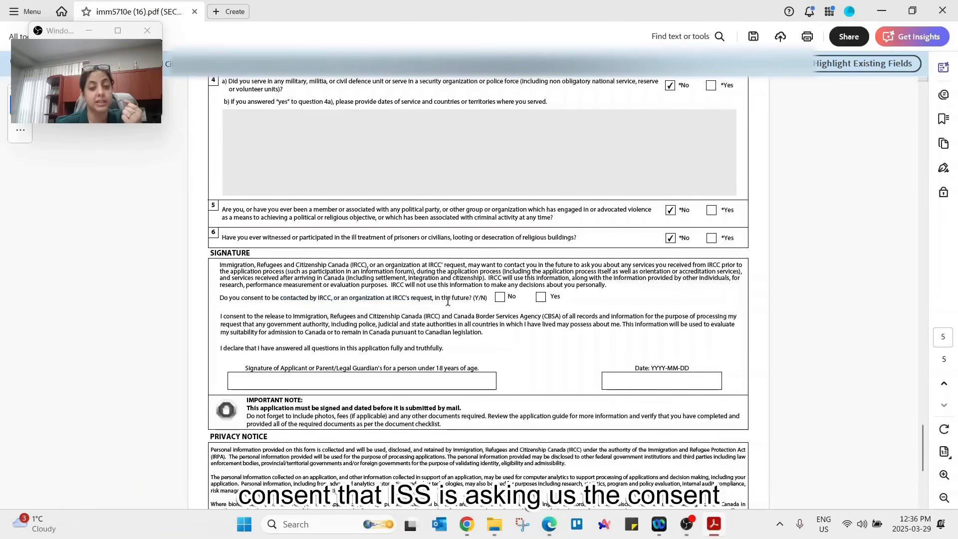
left_click(541, 297)
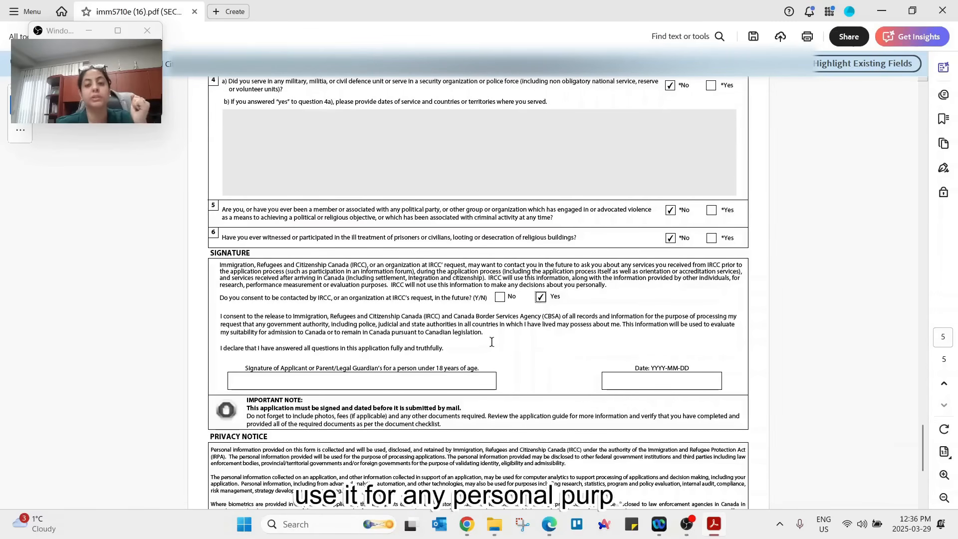
scroll(495, 337, "down", 1)
left_click(320, 354)
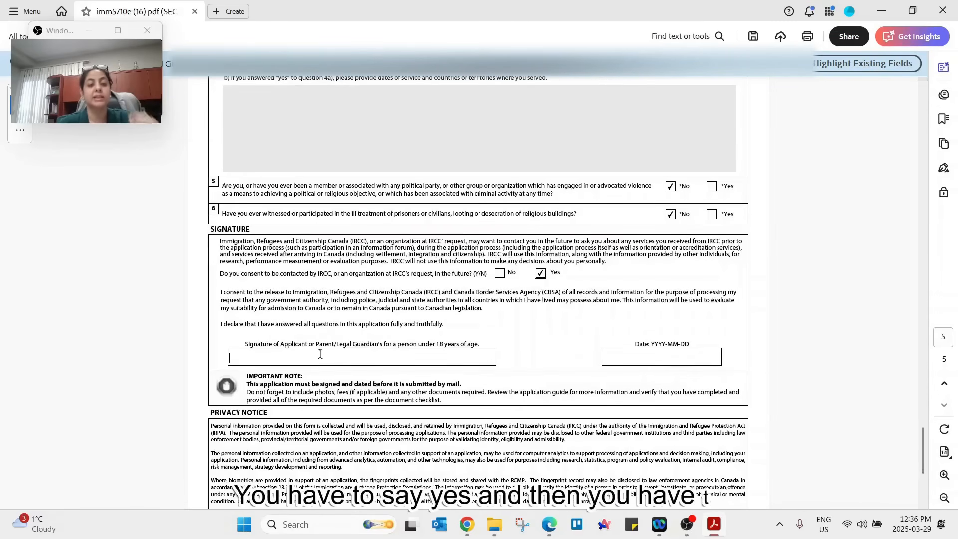
type("A KAUR")
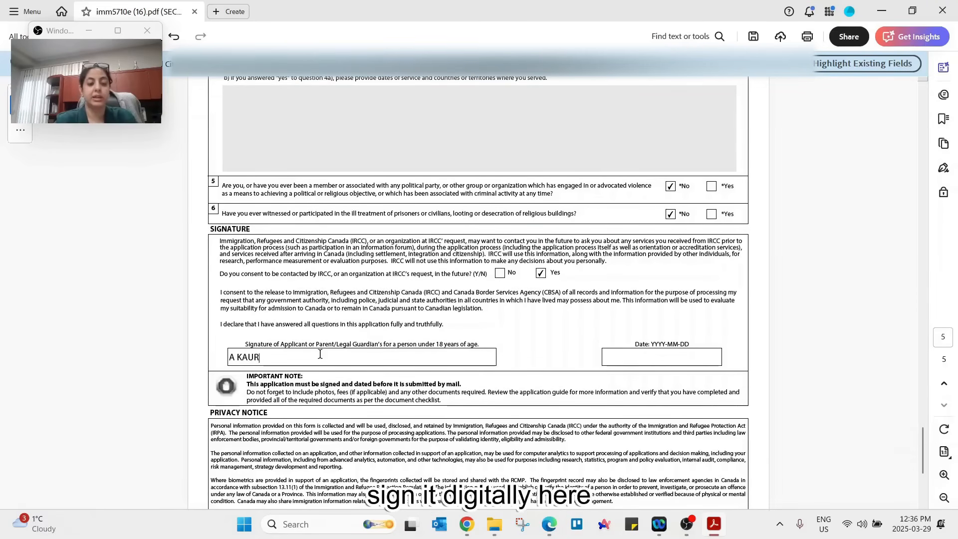
key("Tab")
type("2025-03-29")
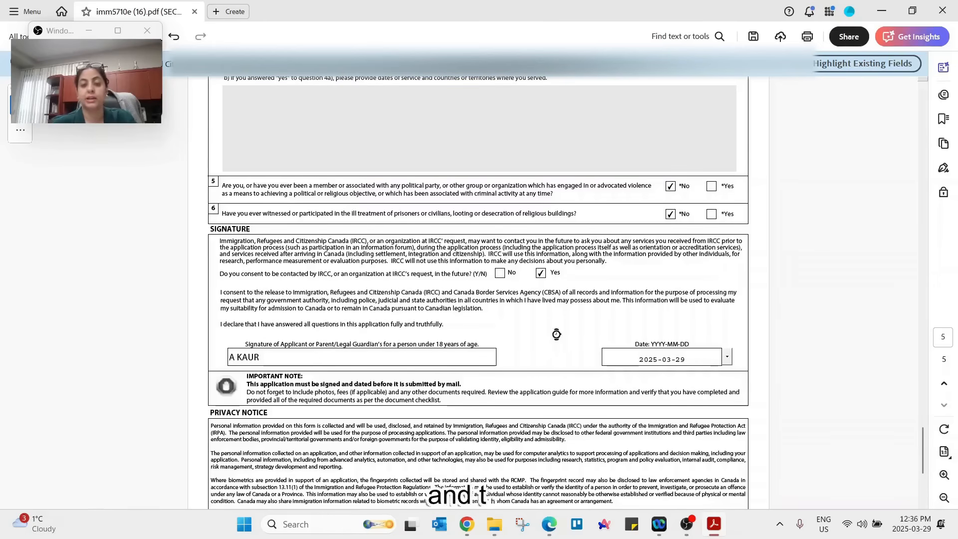
Step: Run Validate and dismiss the error about a missing required answer
scroll(557, 334, "down", 4)
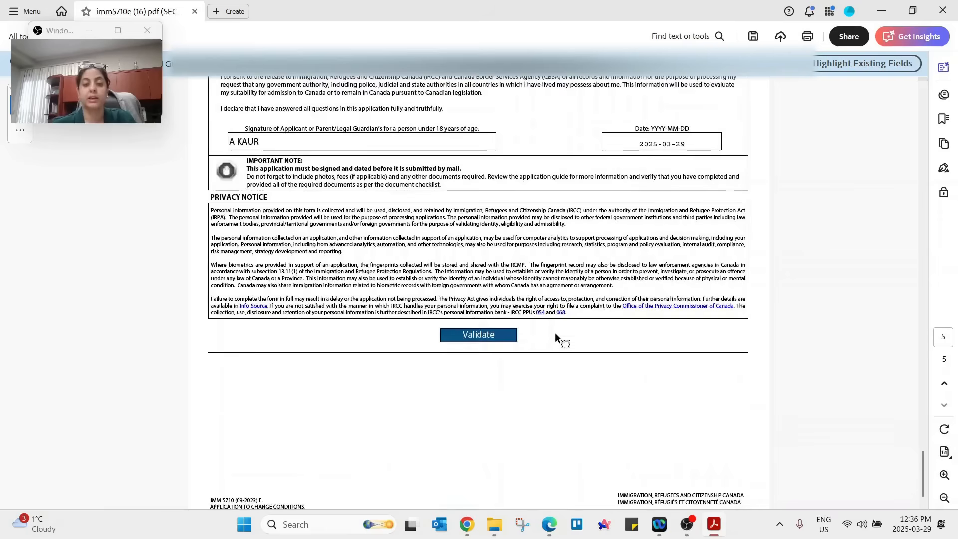
left_click(488, 339)
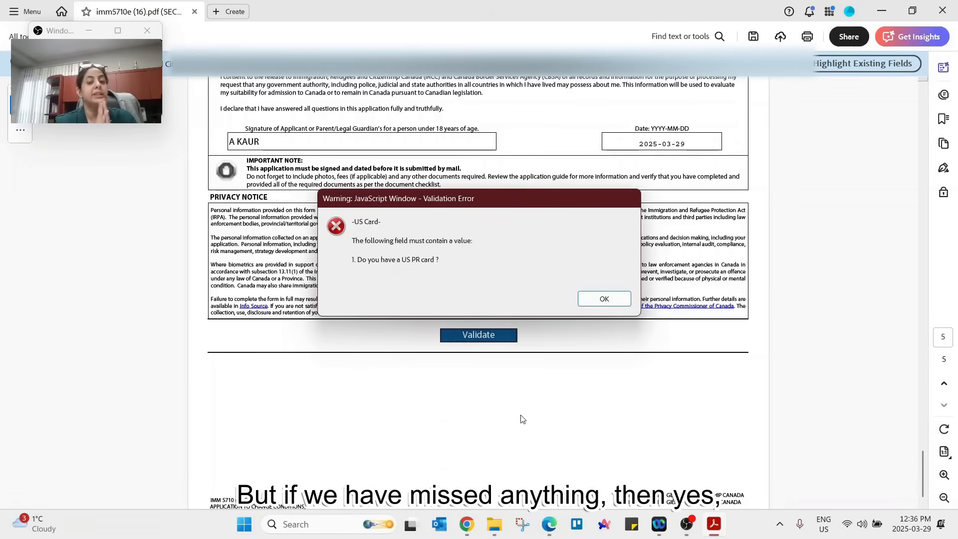
left_click(601, 300)
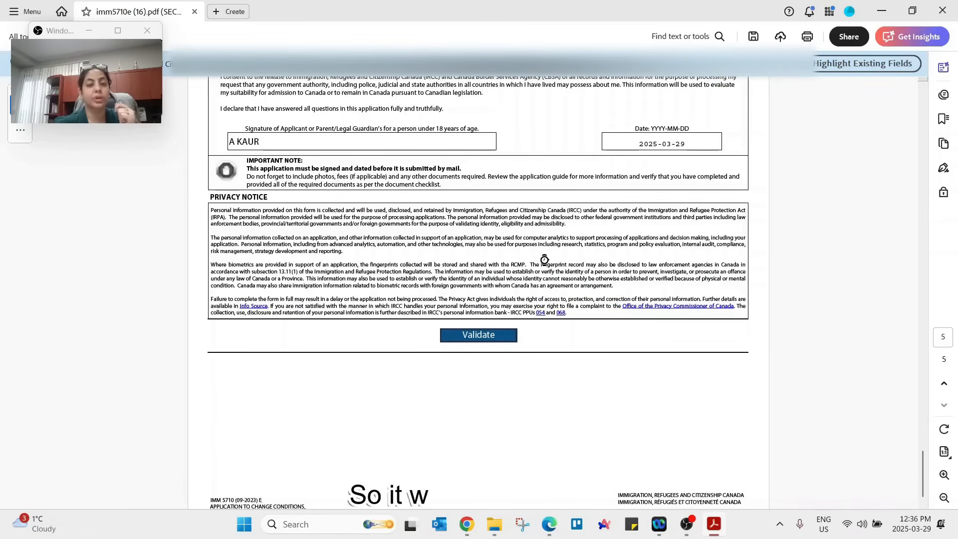
Step: Answer No to the US permanent resident card question
scroll(453, 319, "down", 3)
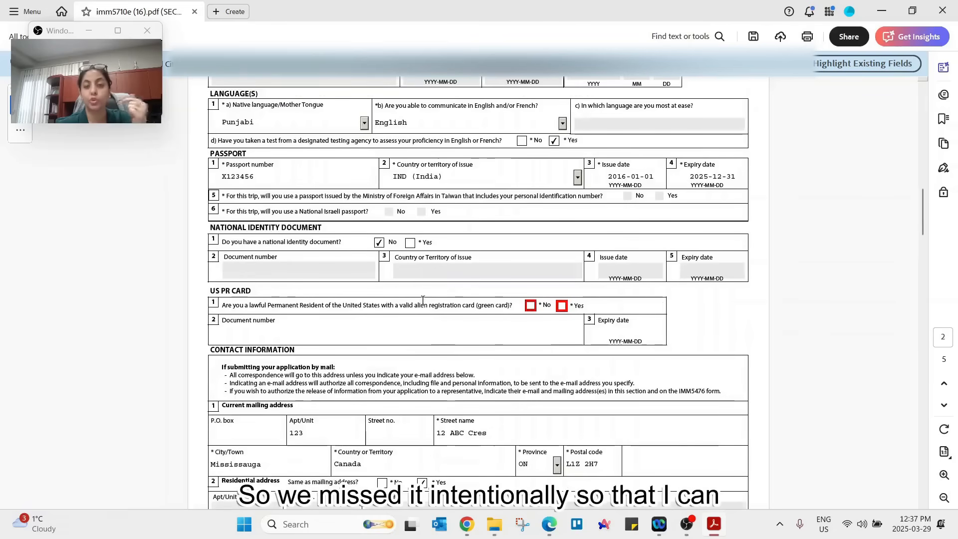
left_click_drag(325, 305, 501, 299)
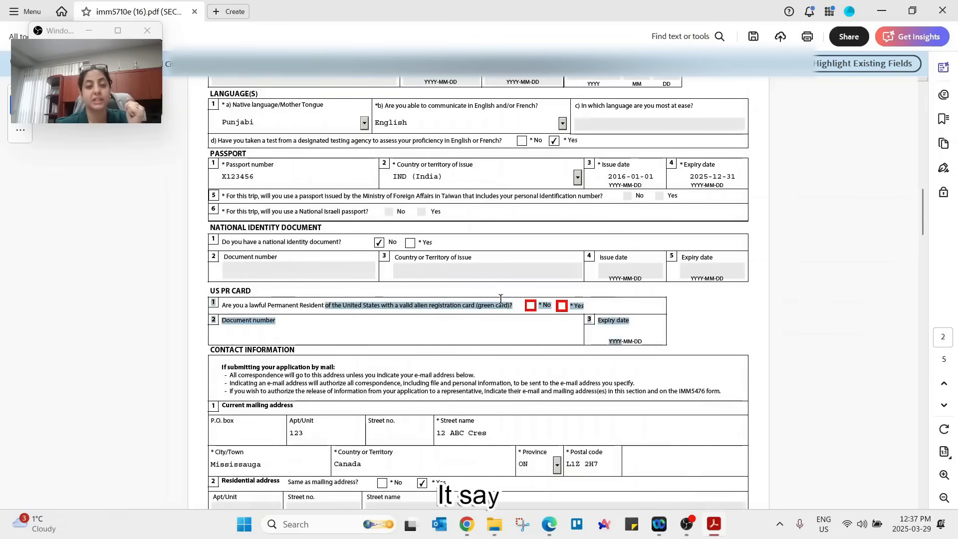
left_click(467, 309)
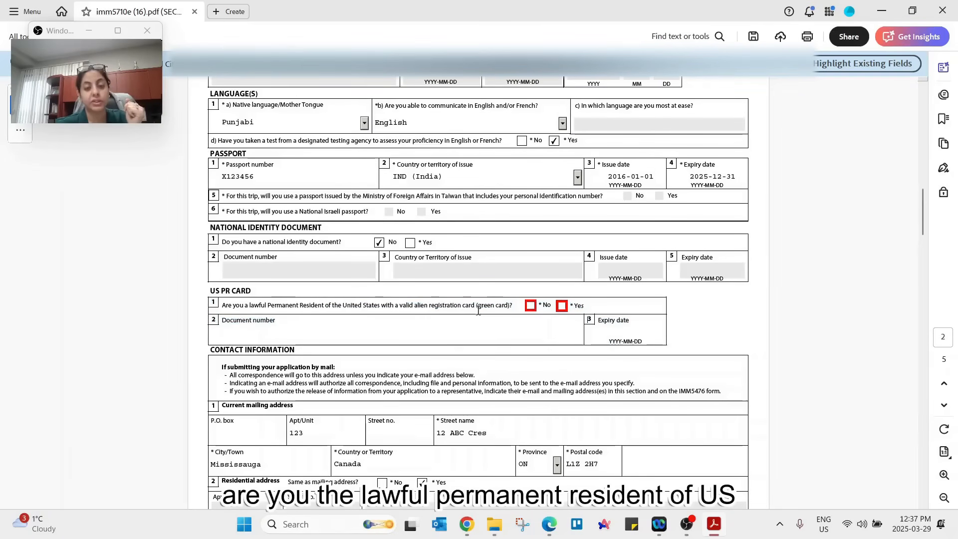
left_click(527, 306)
scroll(429, 342, "down", 20)
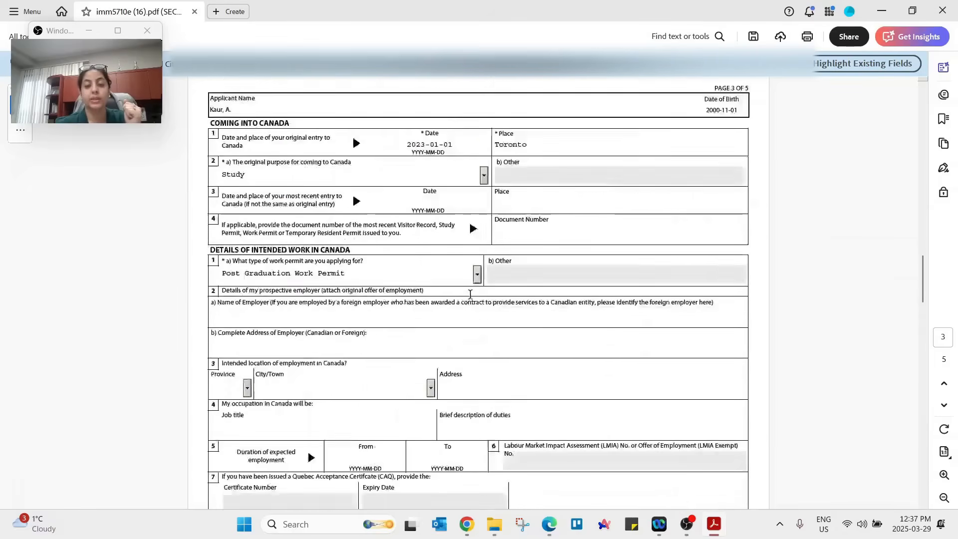
scroll(482, 312, "down", 15)
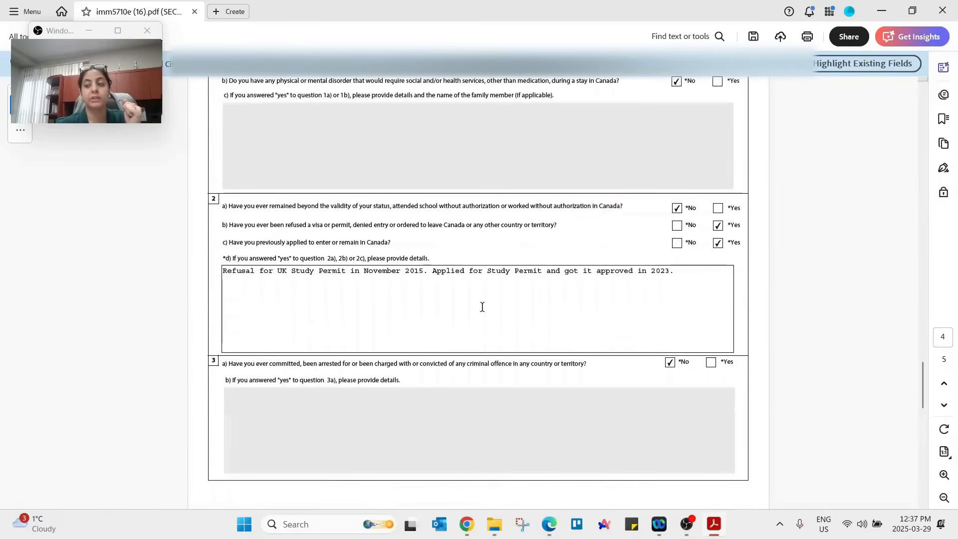
scroll(533, 315, "down", 5)
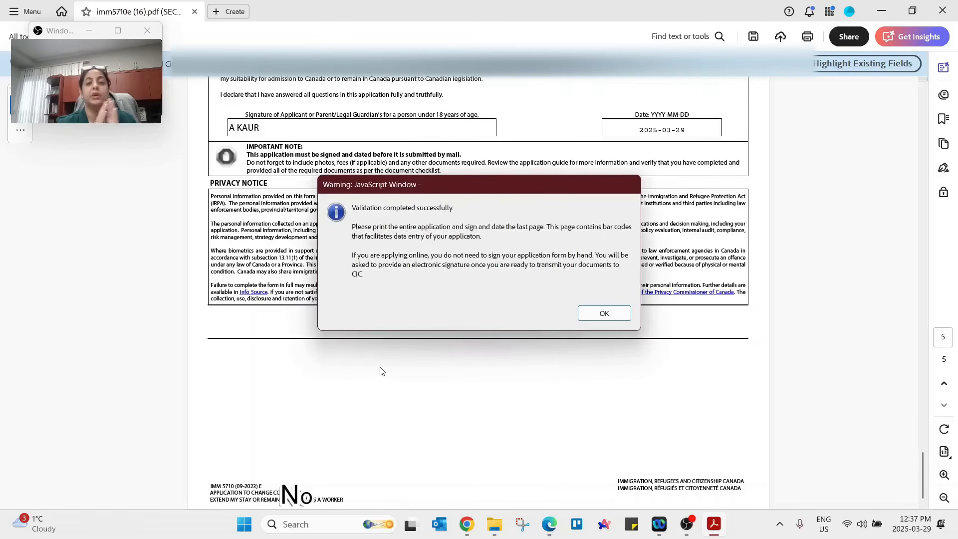
Step: Dismiss the success message and close Acrobat, saving changes to imm5710e (16).pdf
left_click(604, 314)
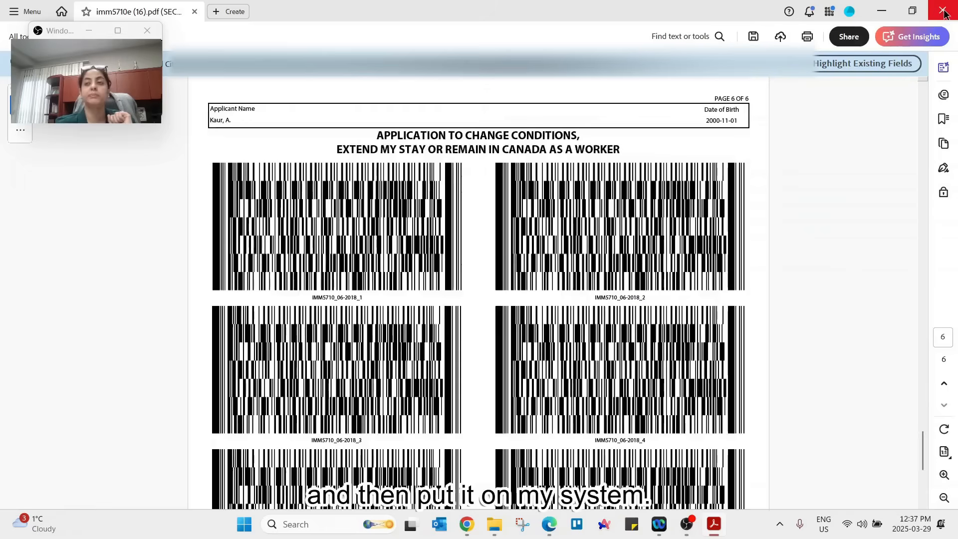
left_click(945, 14)
left_click(462, 288)
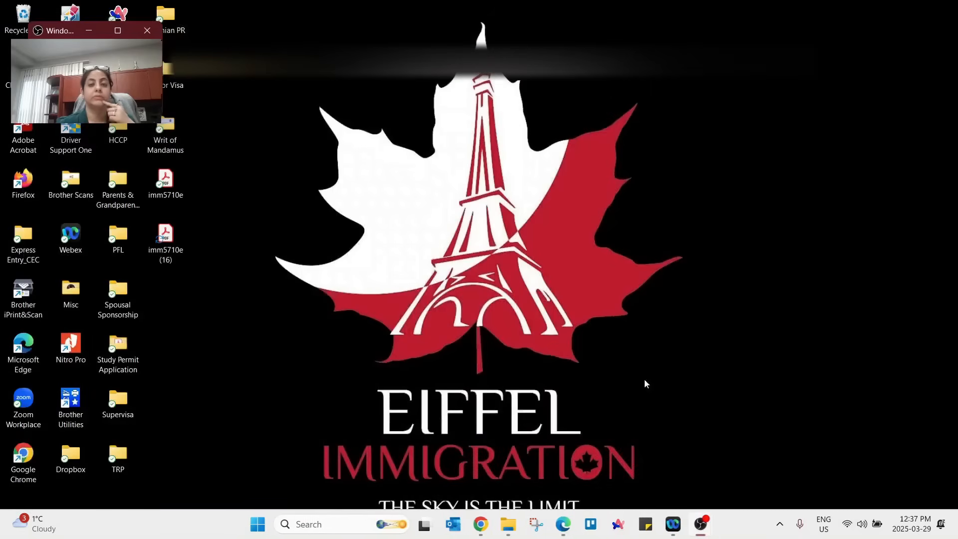
Step: Return to the Edge document checklist tab and sign back in with GCKey username and password
left_click(563, 525)
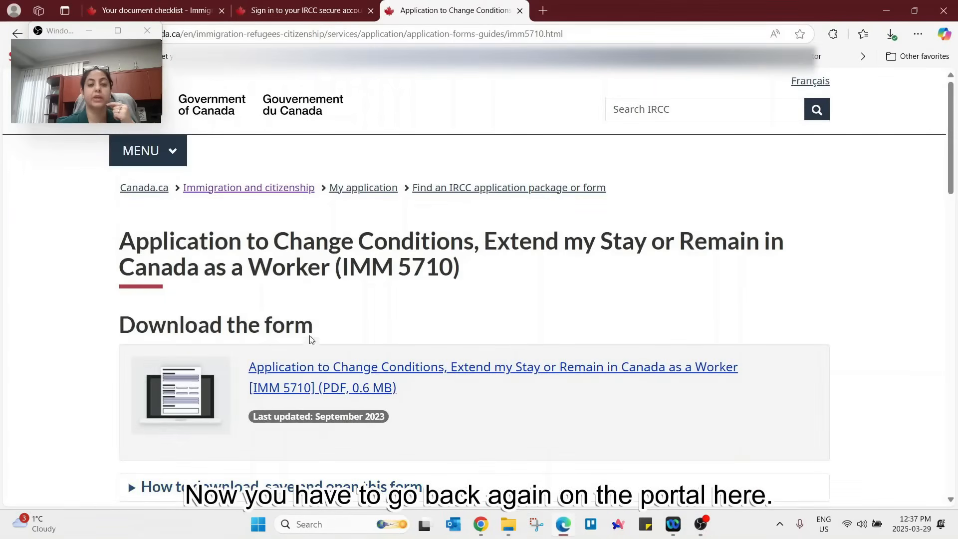
left_click(163, 5)
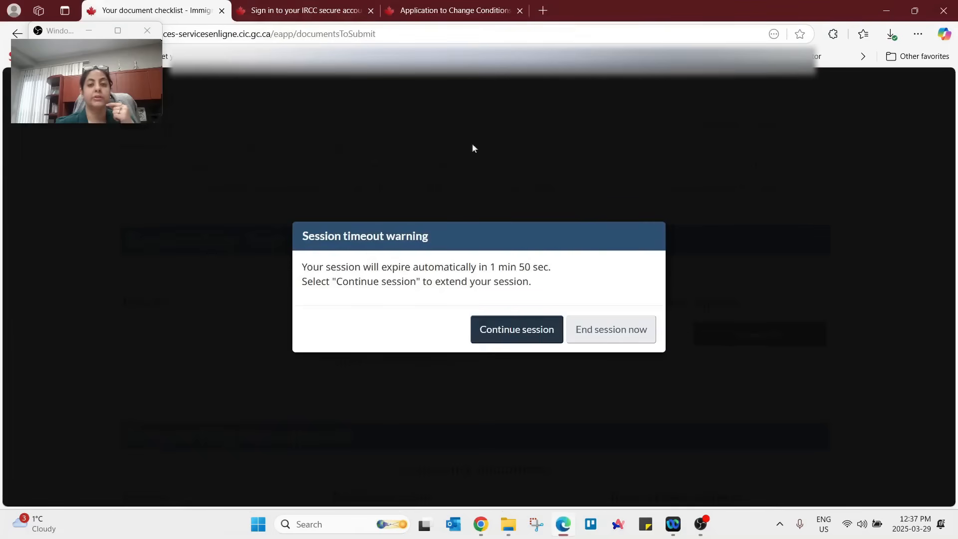
left_click(522, 337)
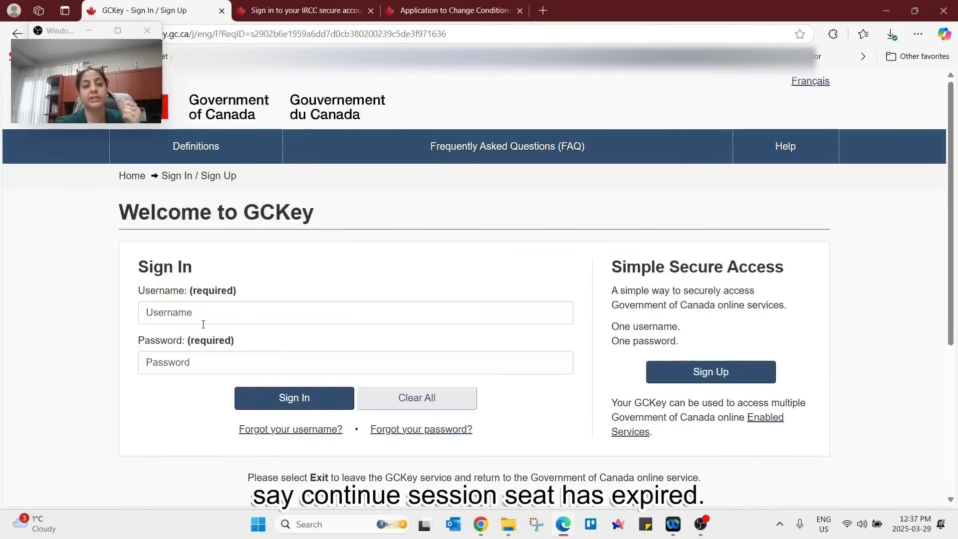
left_click(202, 310)
type("as")
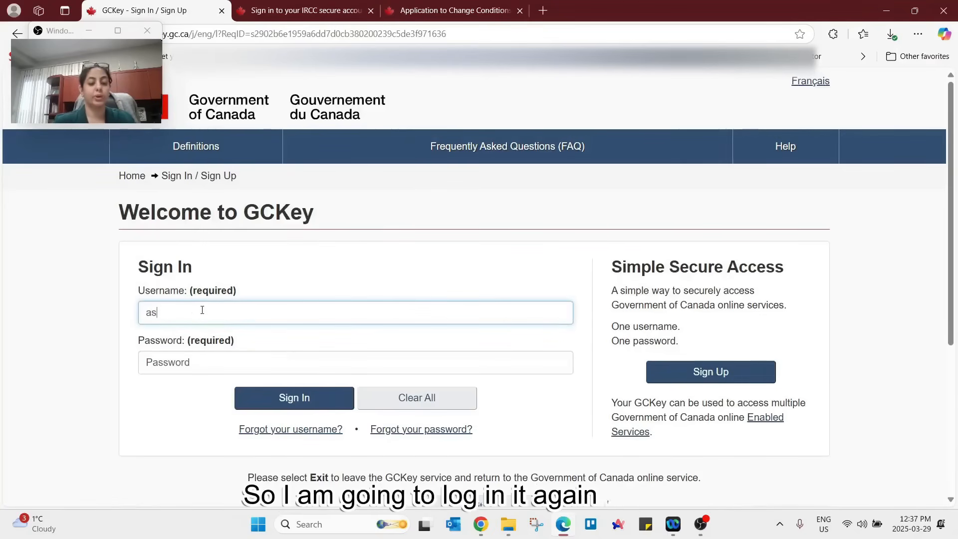
type("chente")
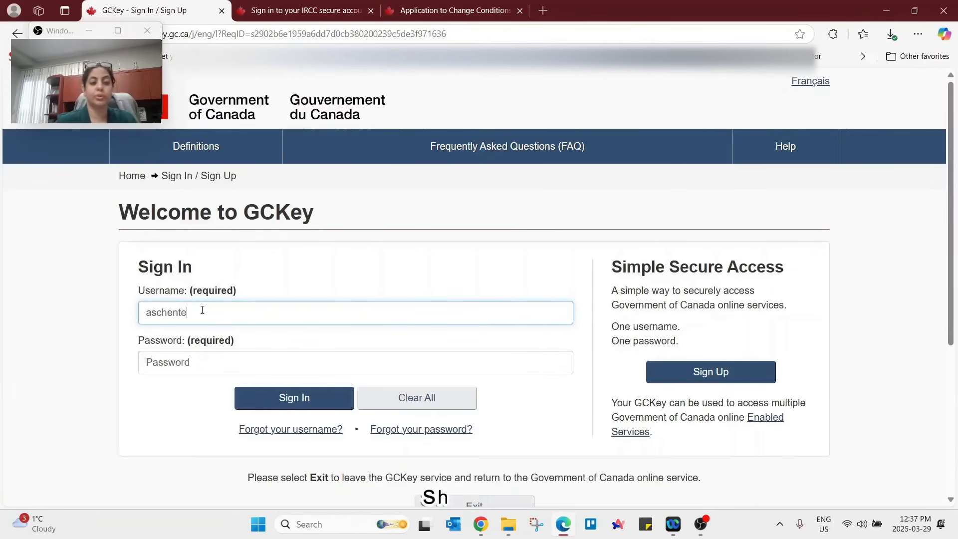
type("2025")
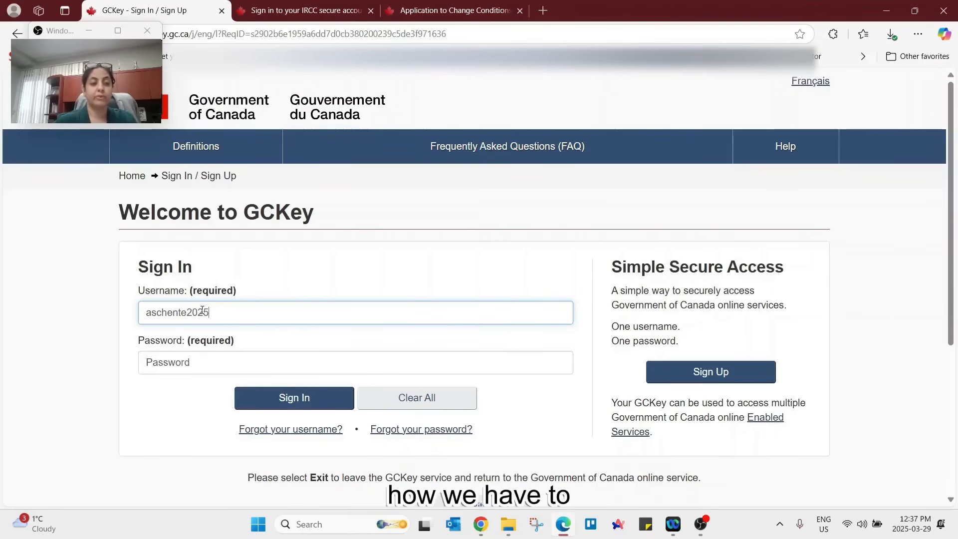
key("Tab")
type("••••")
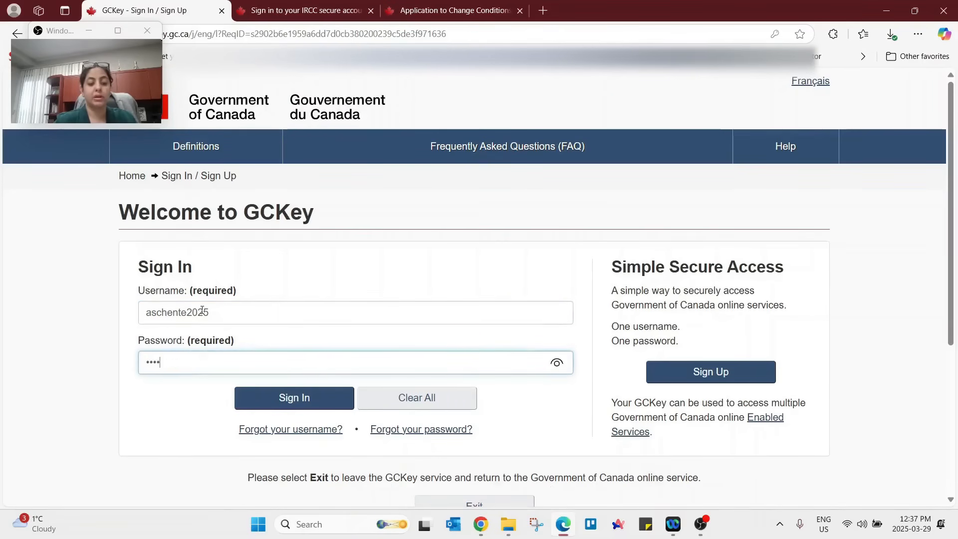
type("•••••••••")
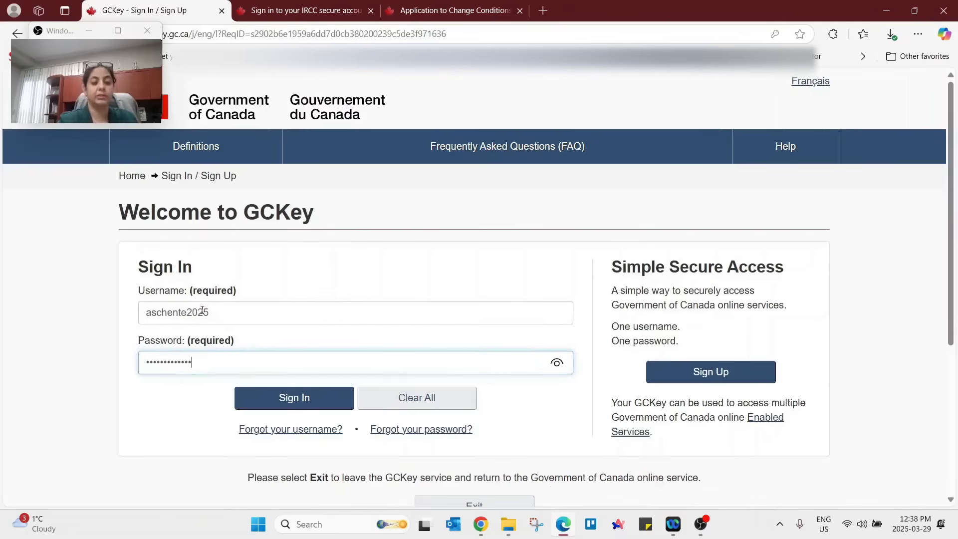
key("Return")
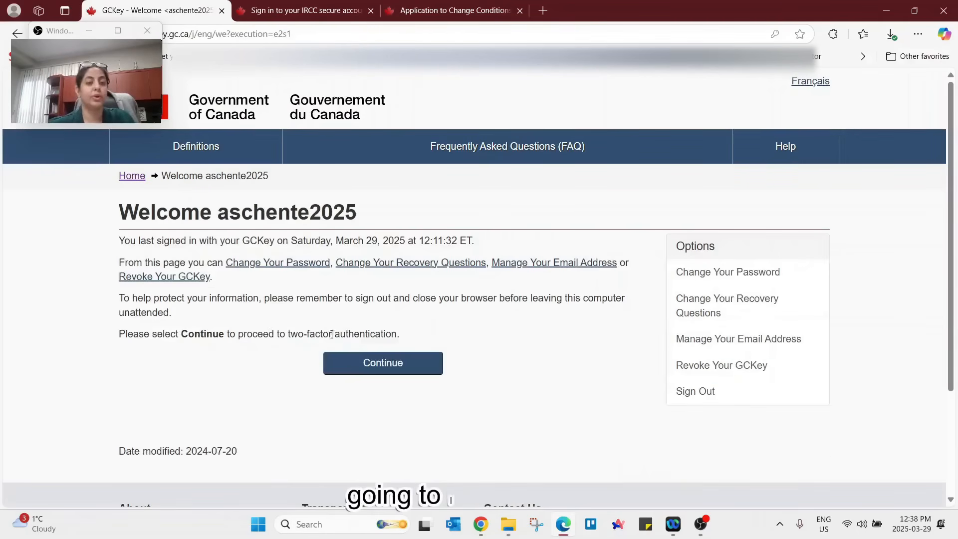
Step: Enter the emailed one-time passcode to pass two-factor authentication and continue
key("Return")
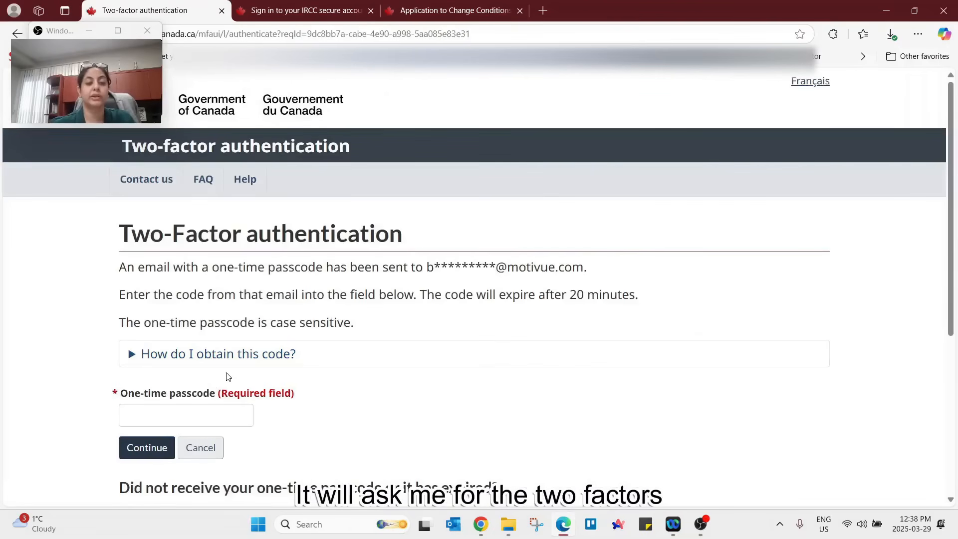
left_click(235, 413)
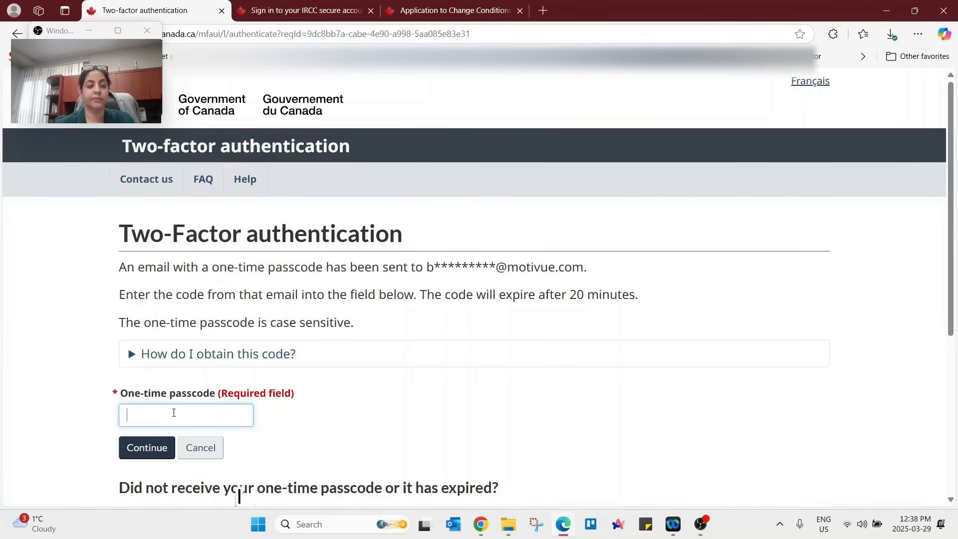
scroll(189, 384, "down", 1)
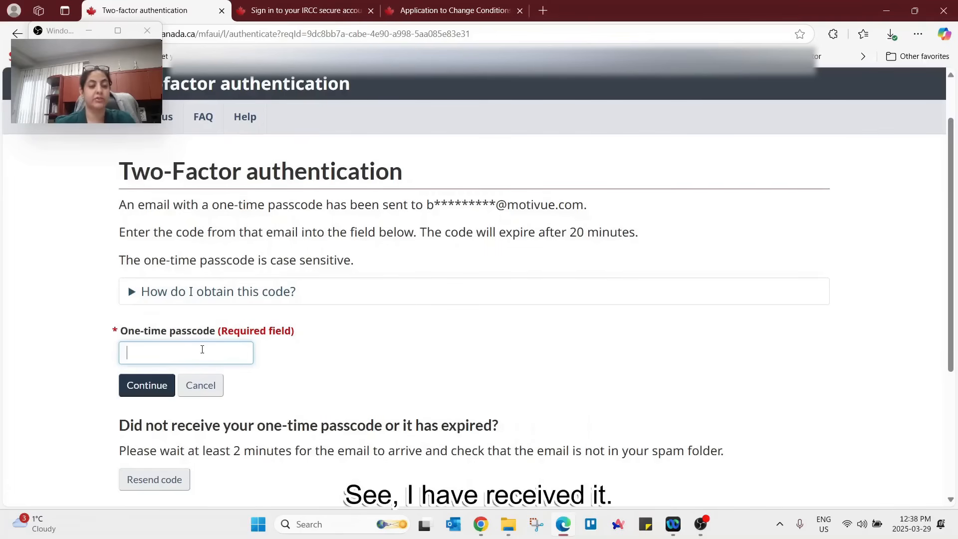
left_click(202, 349)
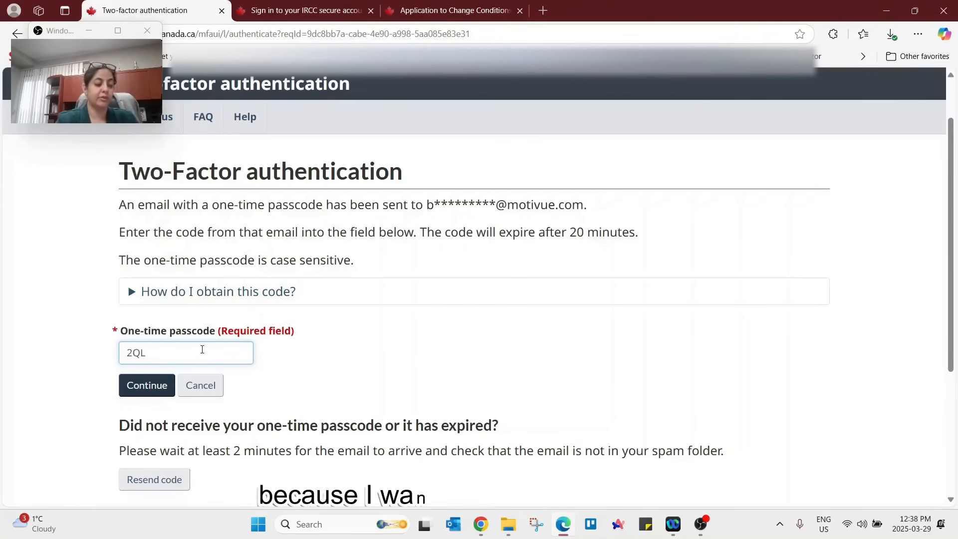
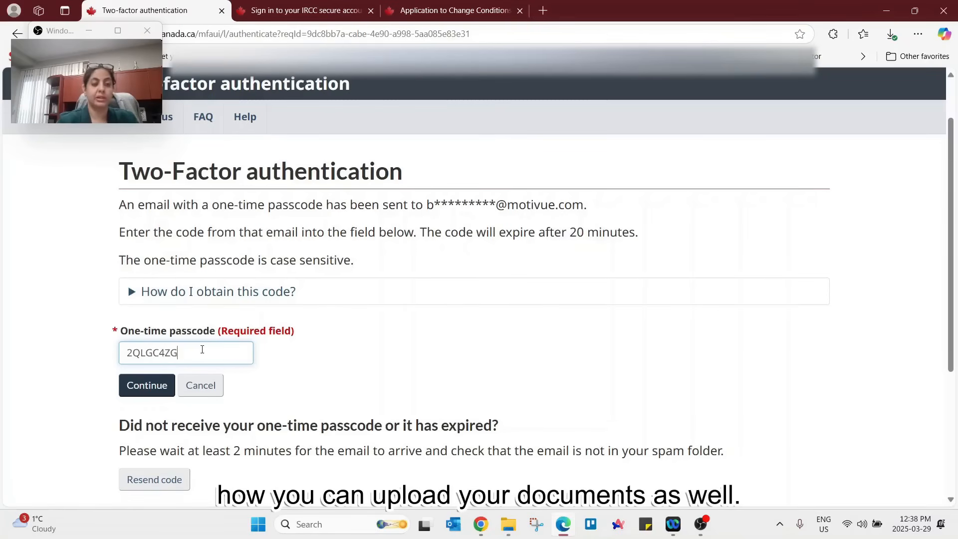
left_click(153, 388)
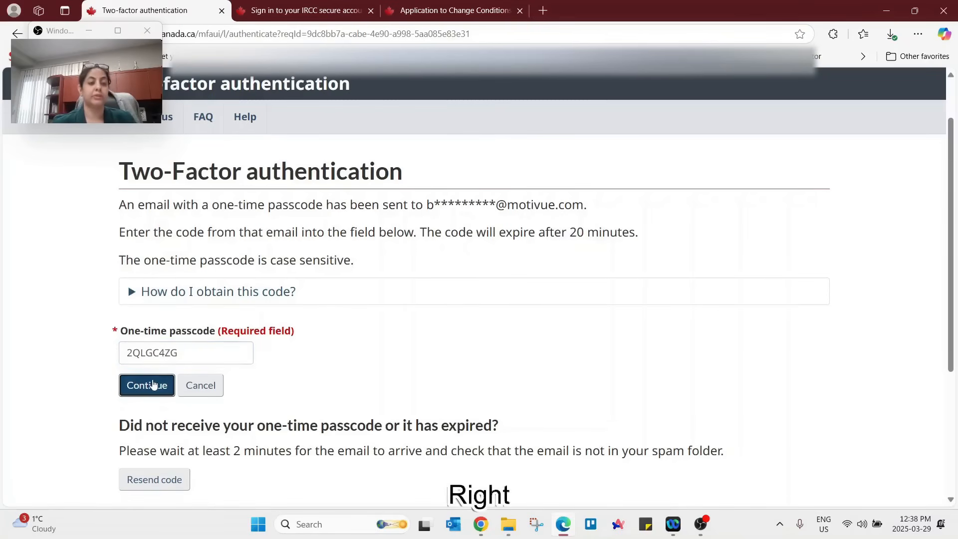
left_click(145, 402)
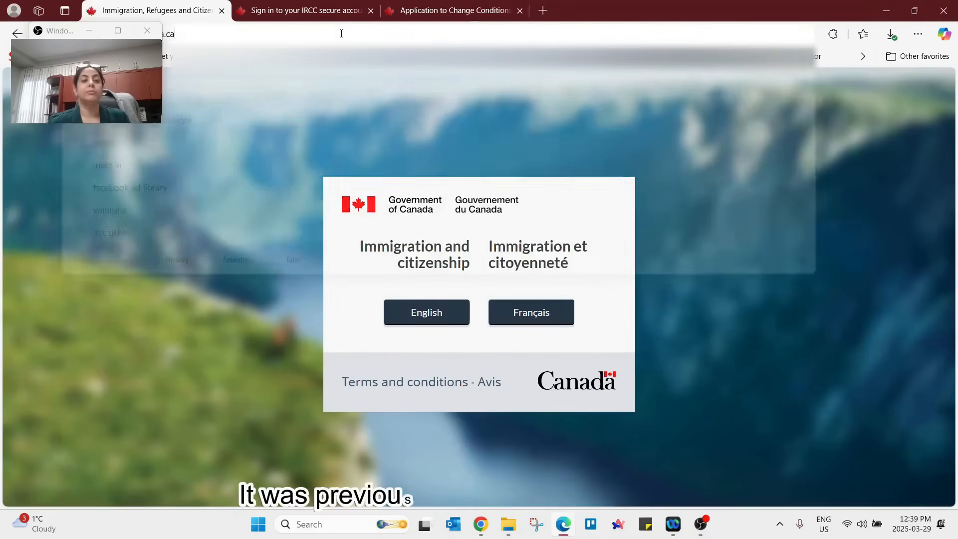
Step: Run a web search for 'apr'
left_click(341, 32)
type("apr")
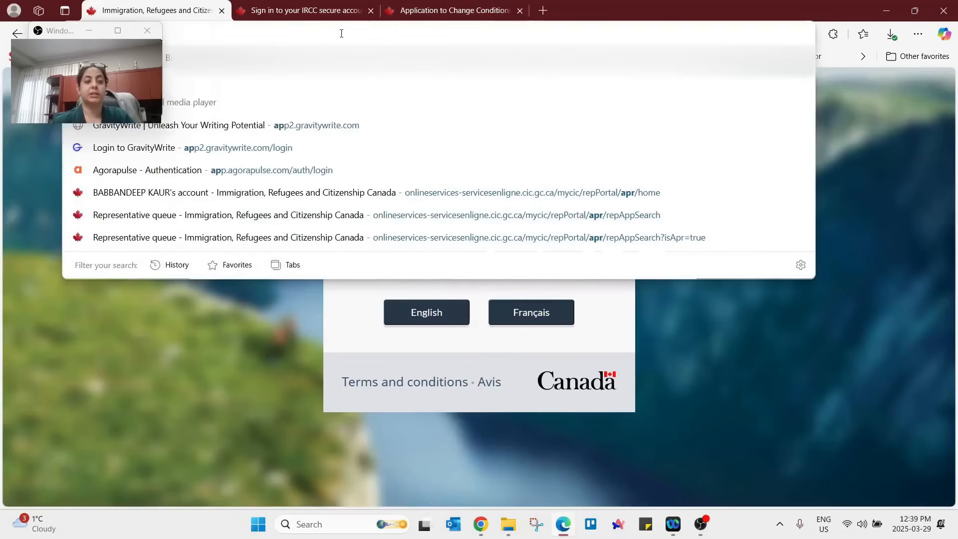
key("Return")
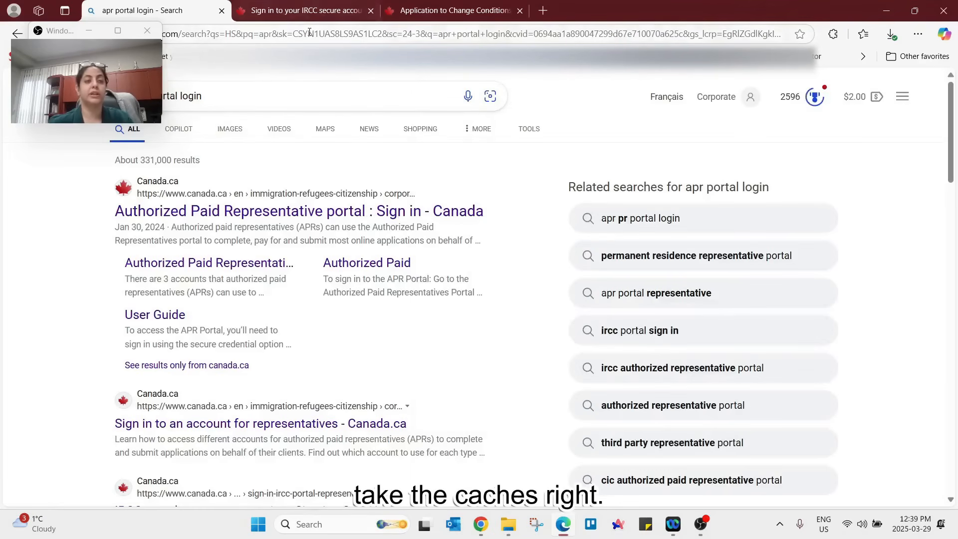
Step: Search Bing for 'gckey ircc' and open the 'Sign in to your IRCC secure account' result
left_click(310, 33)
type("gckey")
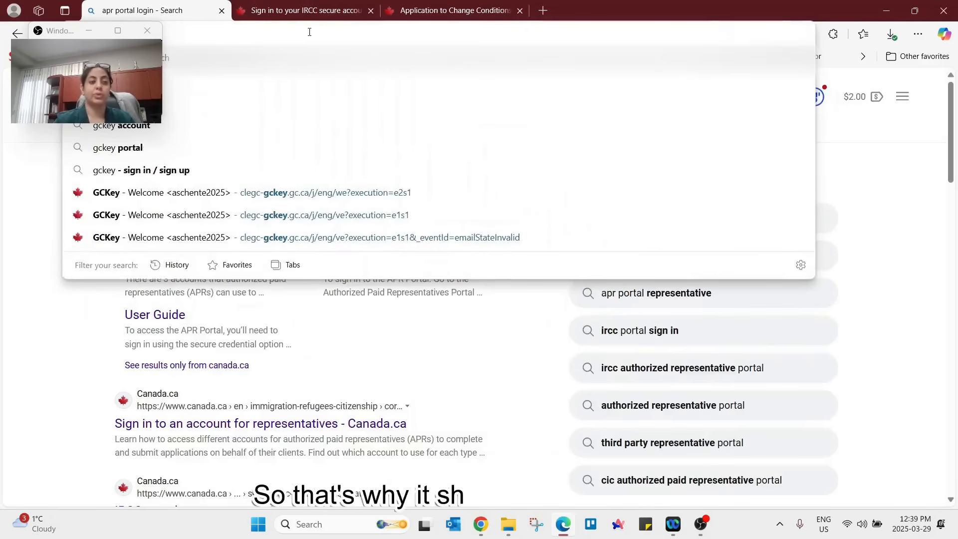
type(" ircc")
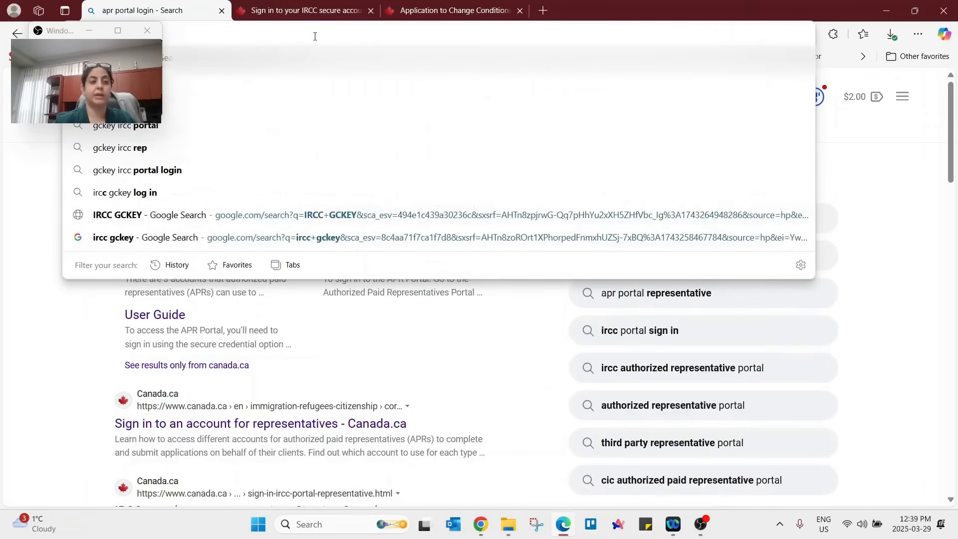
key("Return")
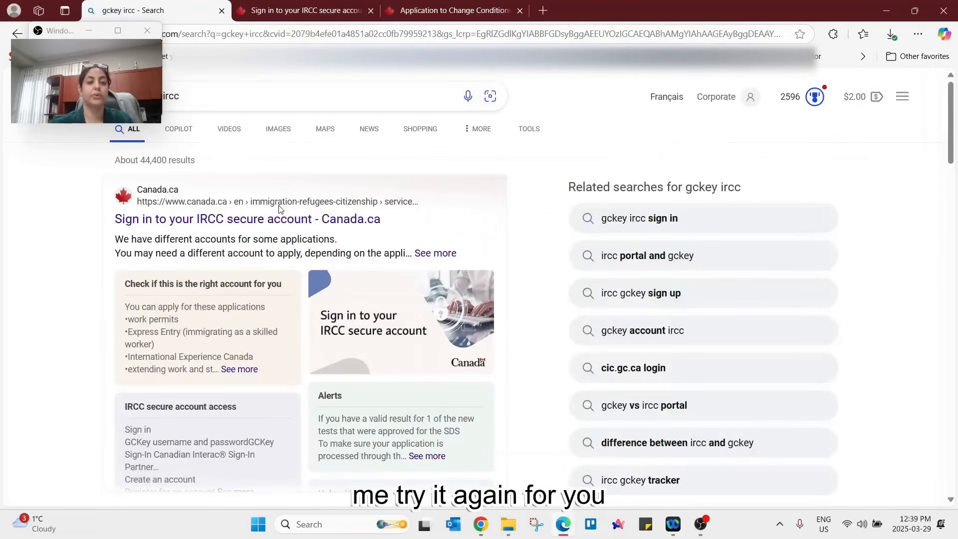
left_click(279, 208)
scroll(293, 298, "down", 5)
scroll(293, 298, "down", 5)
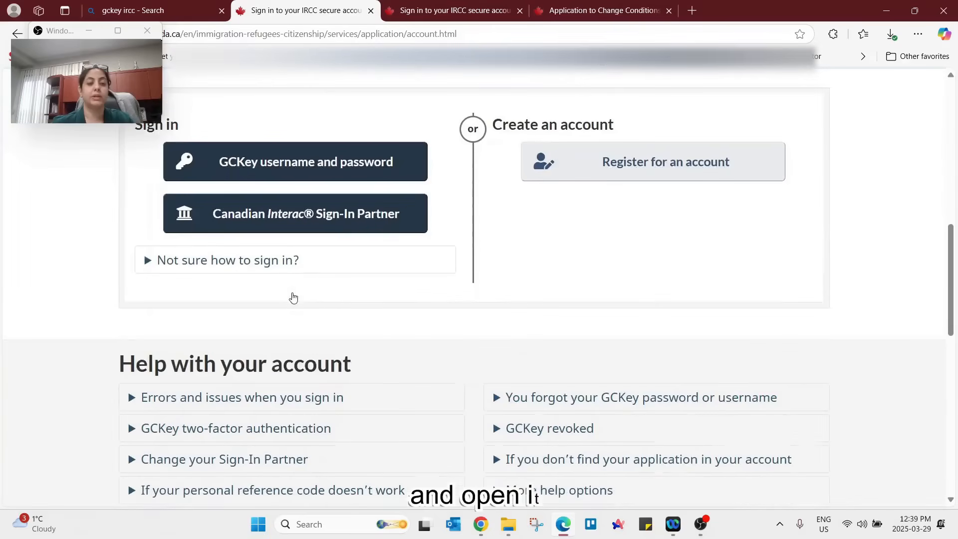
Step: Sign in with GCKey and resume the unsubmitted online application
left_click(317, 159)
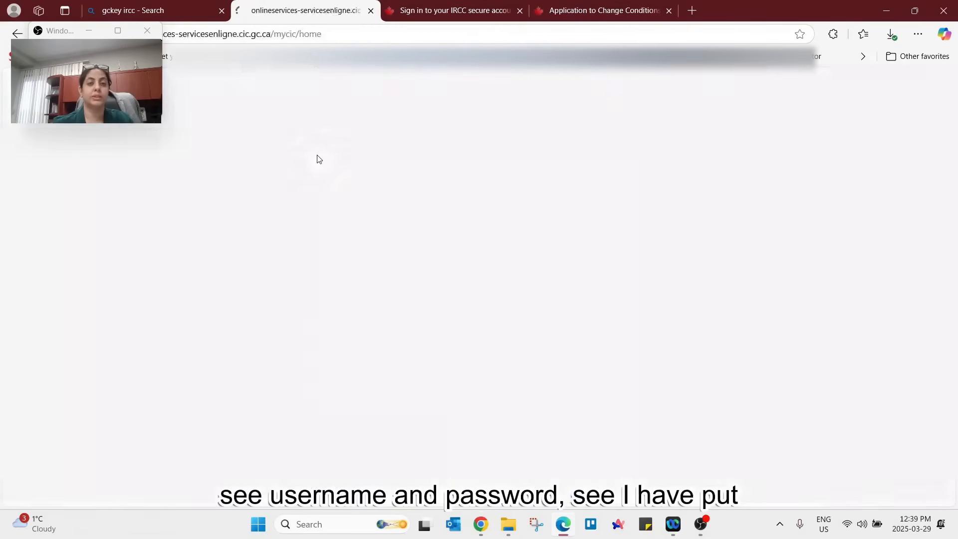
scroll(306, 250, "down", 4)
scroll(306, 248, "down", 5)
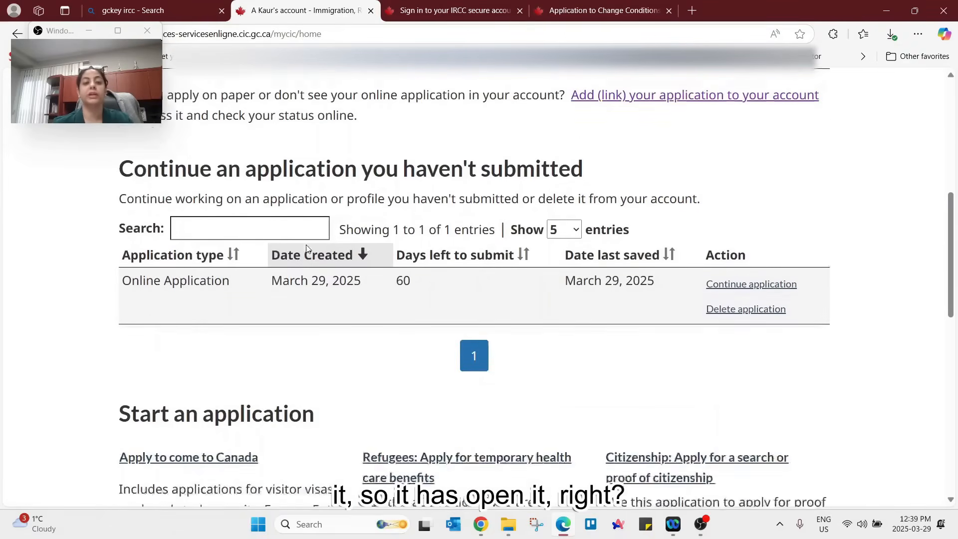
scroll(306, 248, "up", 3)
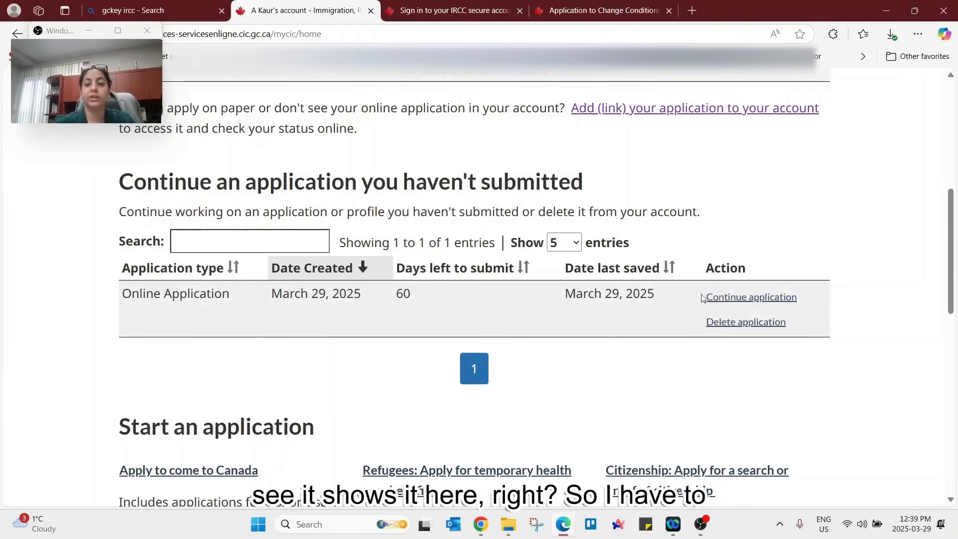
left_click(727, 298)
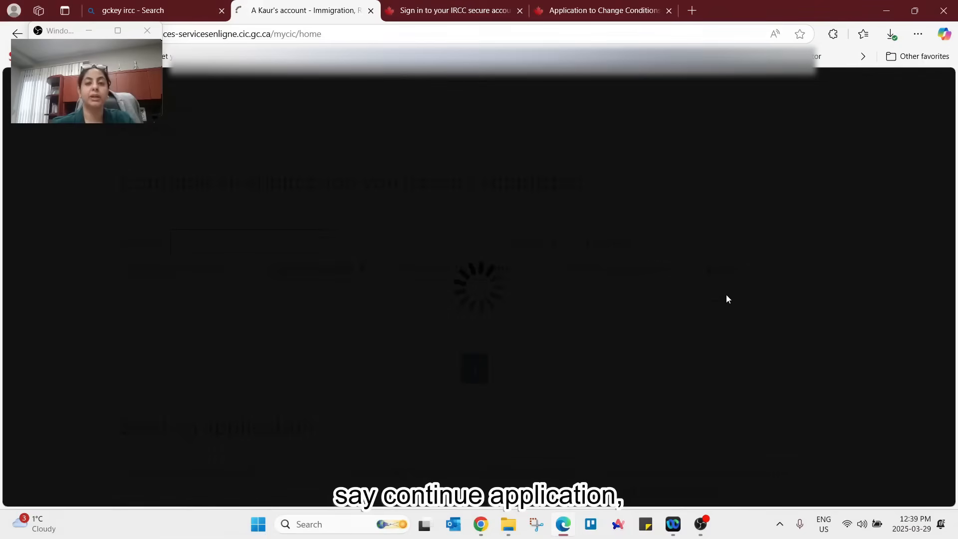
Step: Continue past the answers review and instructions pages to the document checklist
scroll(549, 307, "down", 10)
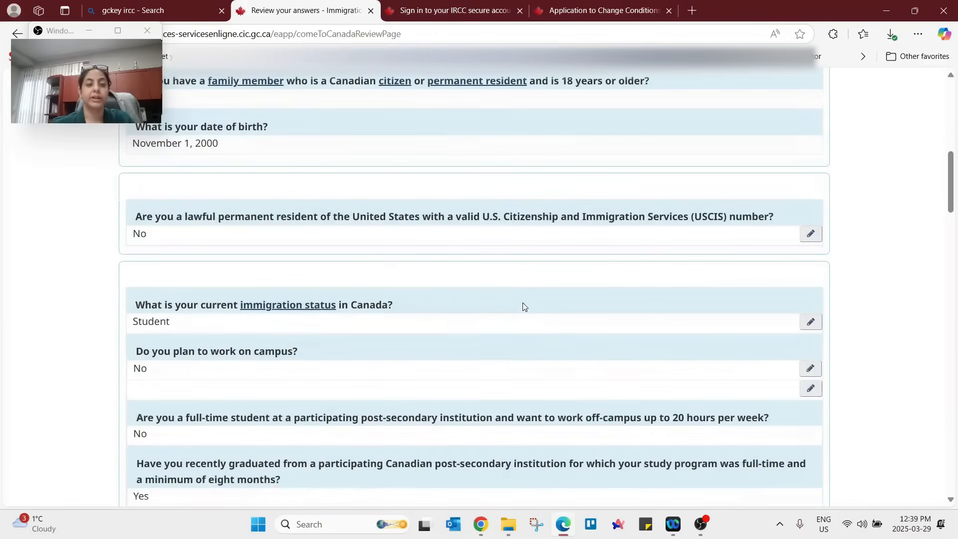
scroll(399, 254, "down", 20)
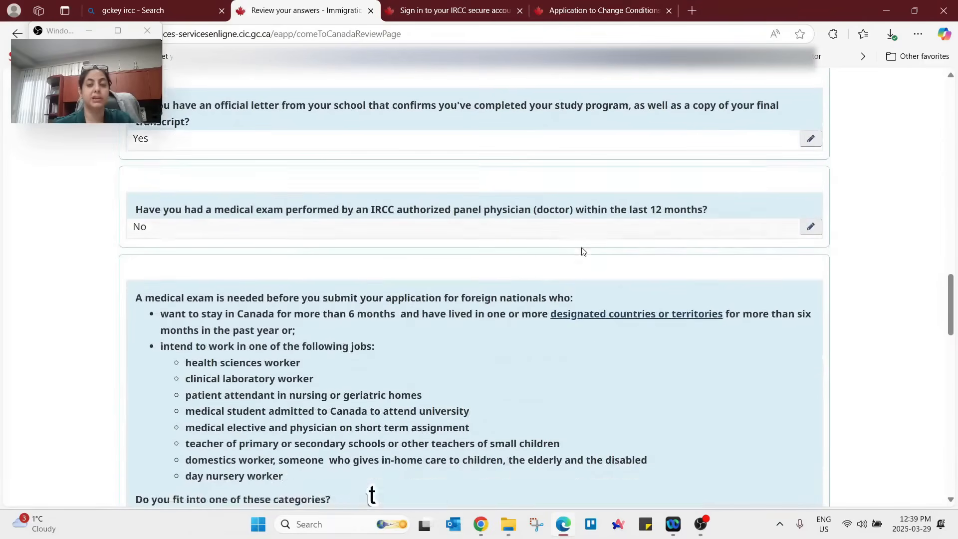
scroll(583, 251, "down", 6)
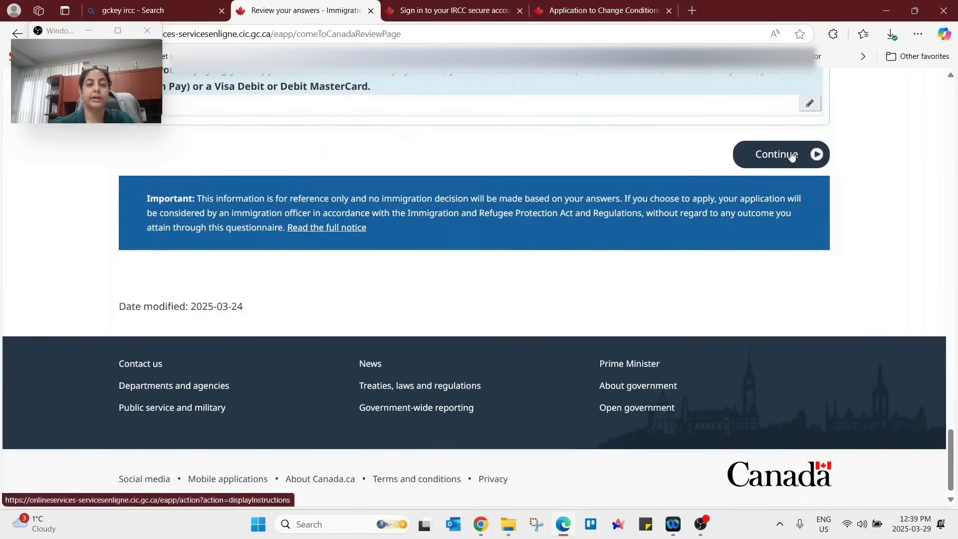
left_click(793, 156)
scroll(573, 272, "down", 20)
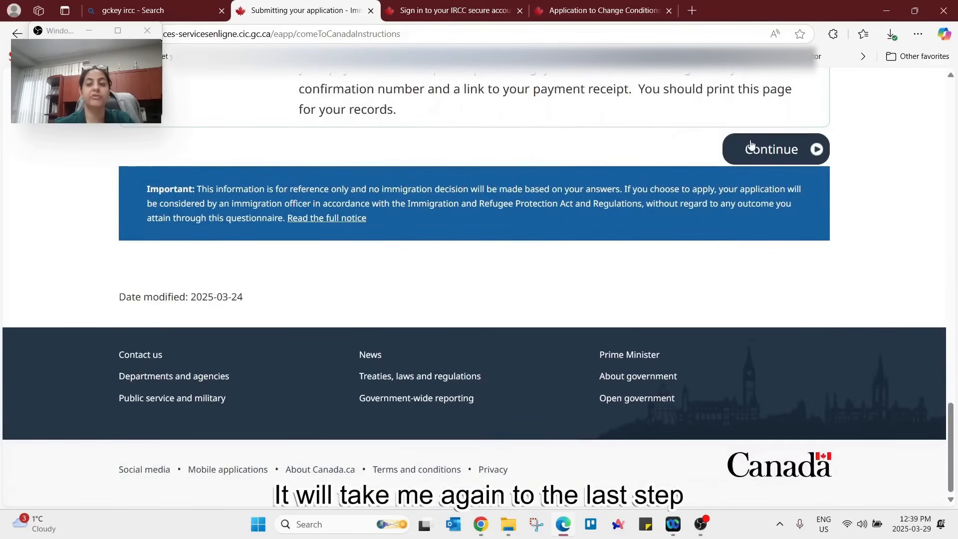
left_click(751, 145)
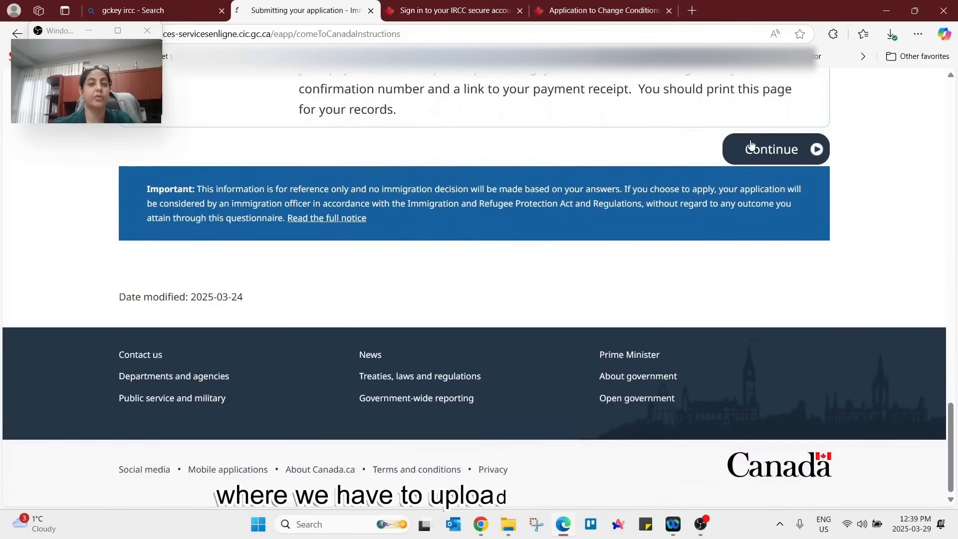
scroll(621, 271, "down", 10)
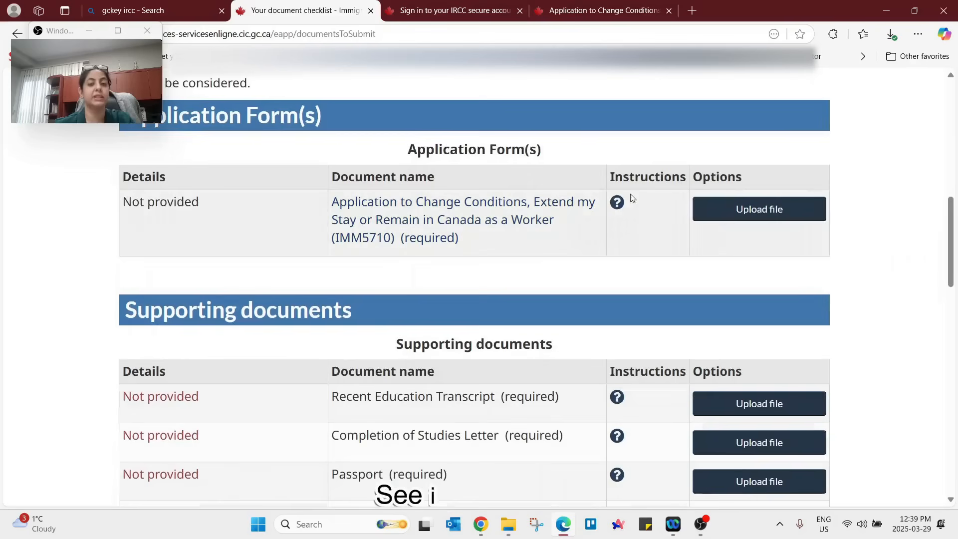
Step: Choose imm5710e (16).pdf from the Desktop for the IMM5710 form slot and upload it
left_click(734, 213)
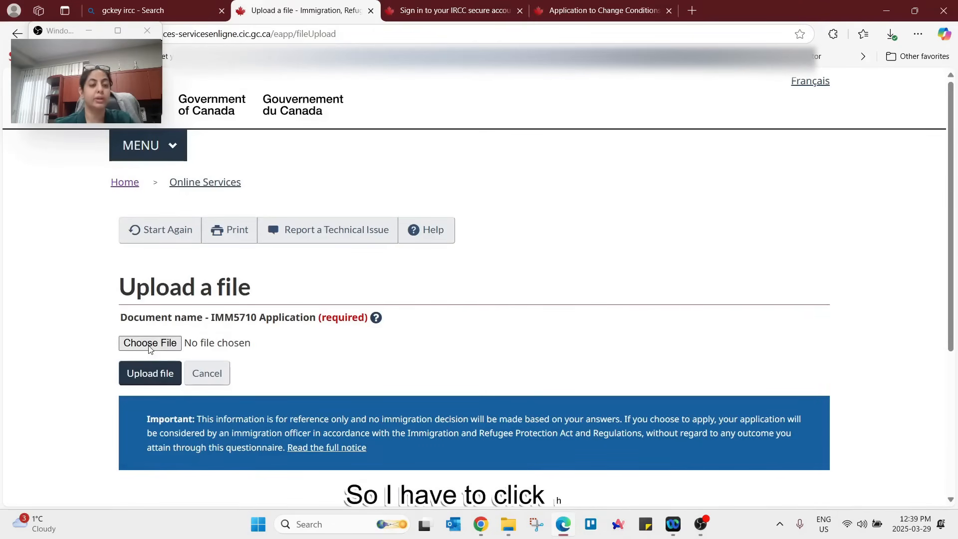
left_click(149, 345)
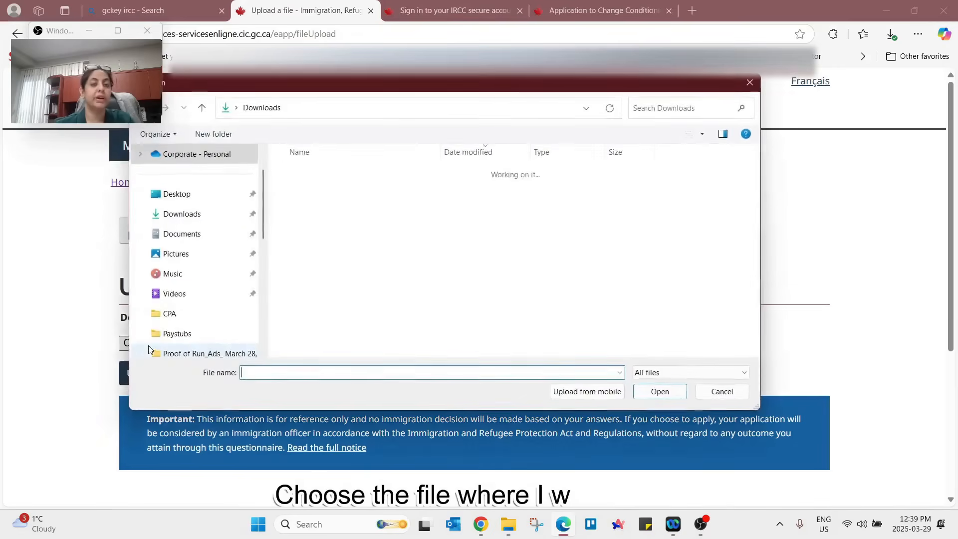
left_click(188, 199)
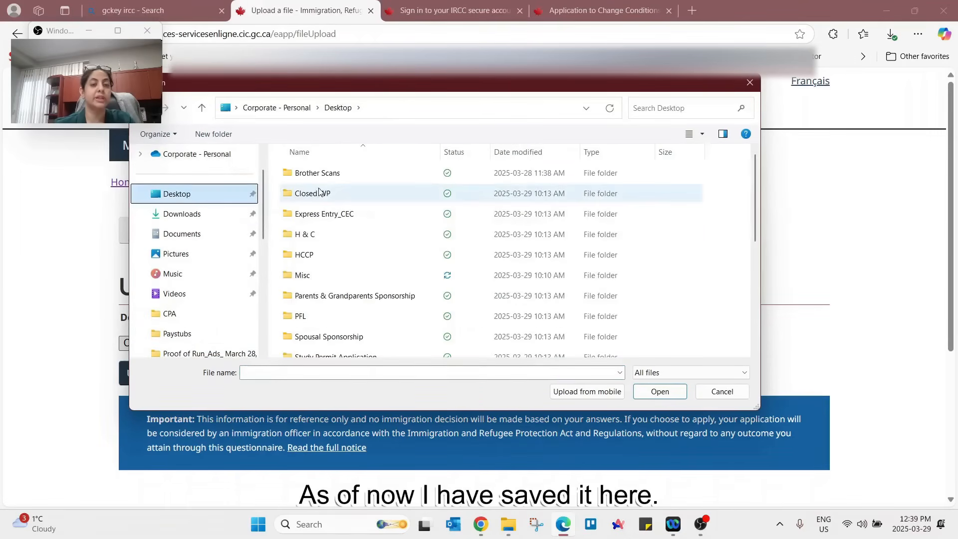
scroll(328, 241, "down", 5)
scroll(328, 244, "up", 5)
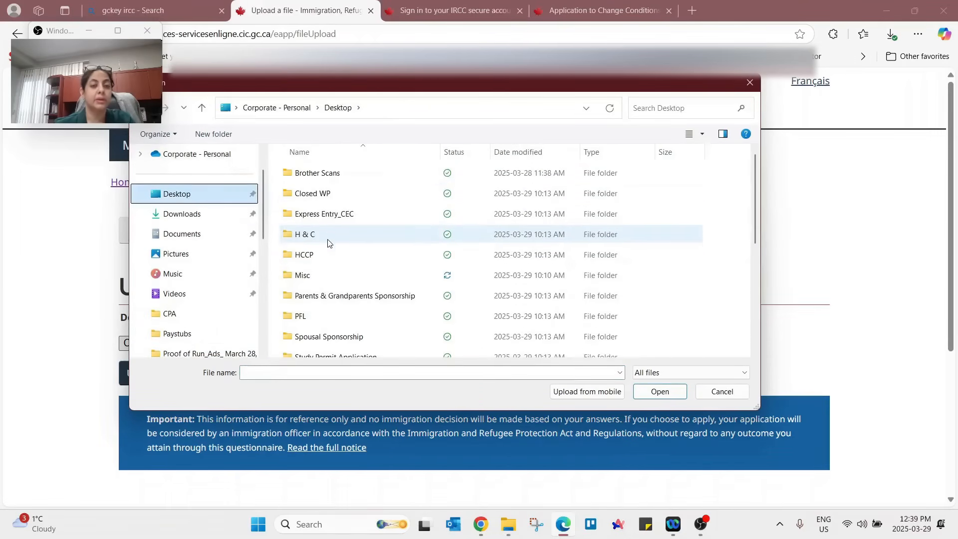
scroll(329, 245, "down", 4)
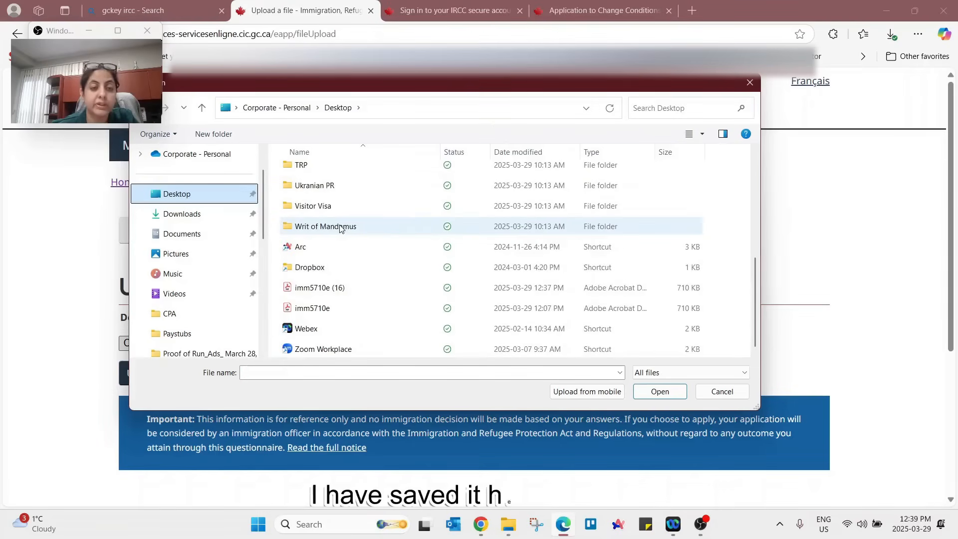
left_click(327, 288)
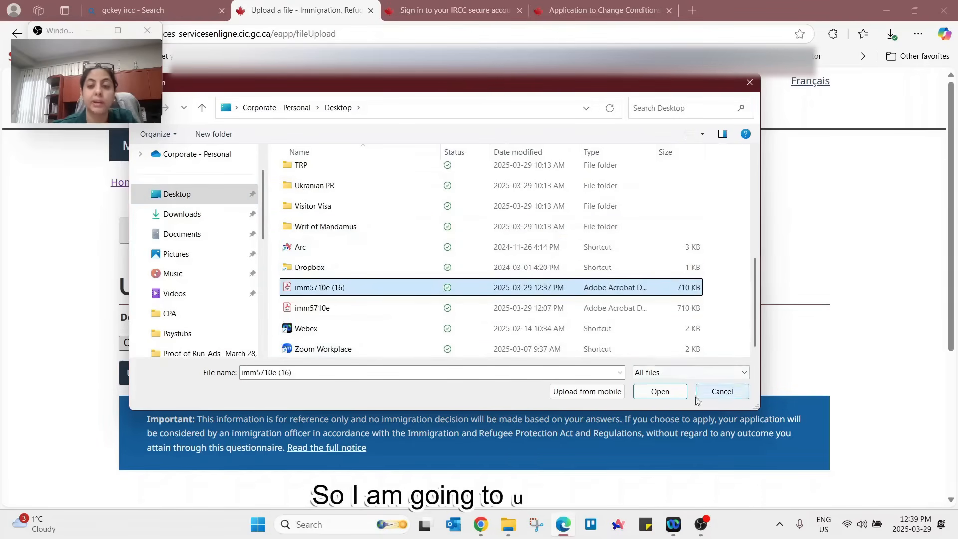
left_click(660, 392)
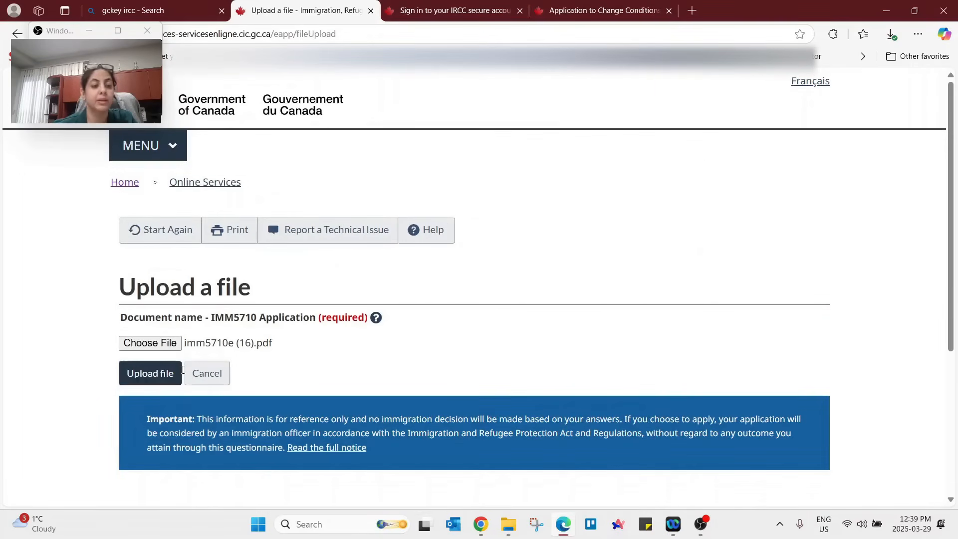
left_click(150, 374)
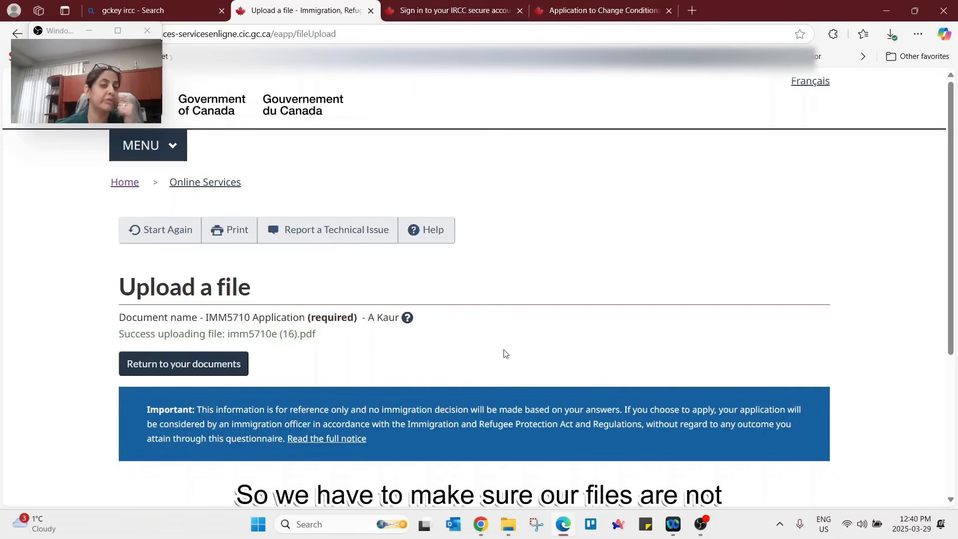
Step: Return to the document checklist and highlight the Completion of Studies Letter requirement
left_click(190, 375)
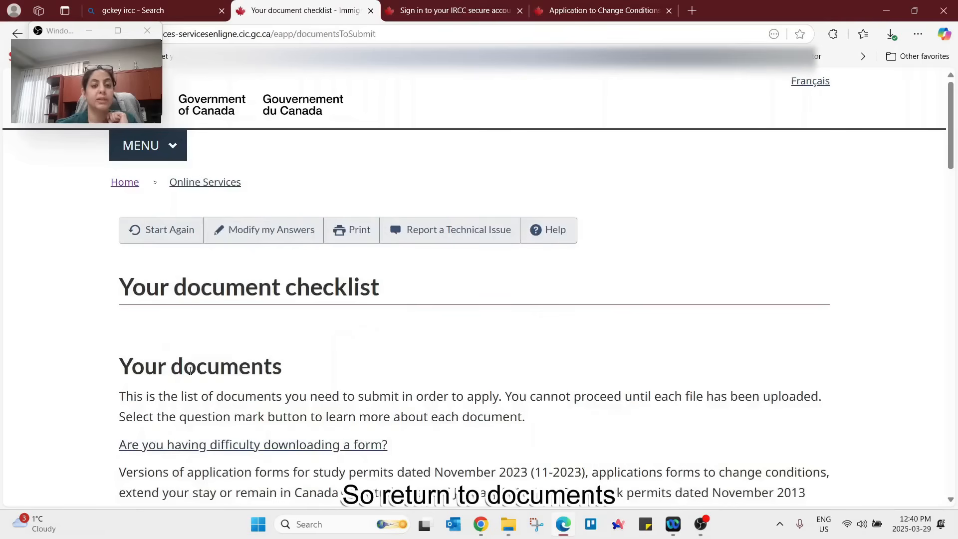
scroll(379, 345, "down", 7)
scroll(379, 344, "down", 5)
scroll(356, 365, "up", 2)
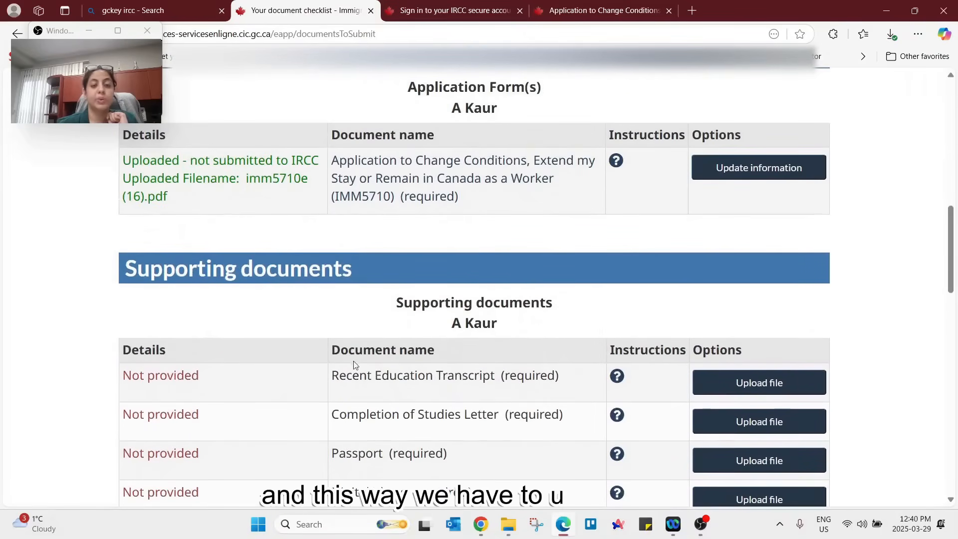
scroll(345, 377, "down", 1)
left_click_drag(359, 315, 558, 308)
left_click_drag(415, 352, 537, 353)
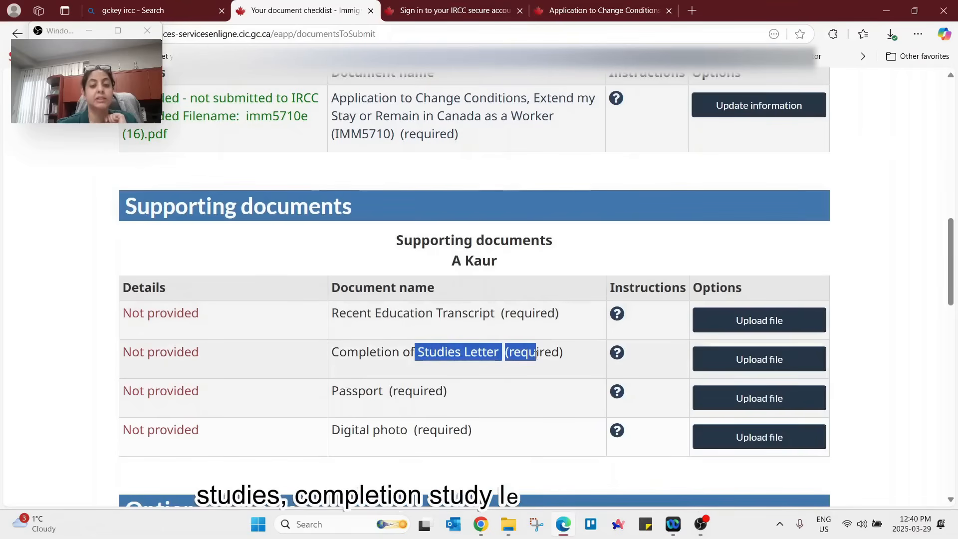
Step: Highlight the optional Client Information document and review the $255.00 CAD fees
scroll(519, 356, "down", 1)
scroll(394, 356, "down", 5)
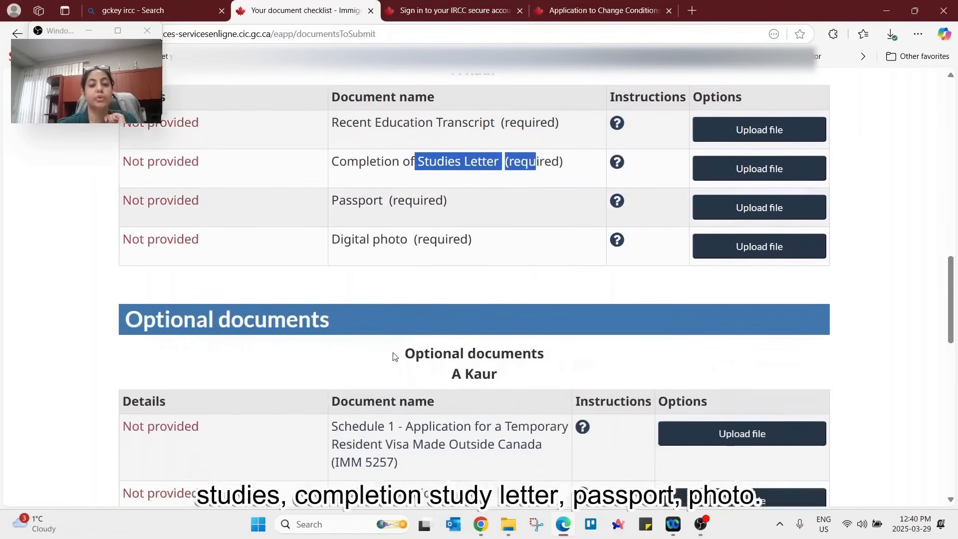
left_click_drag(398, 310, 582, 321)
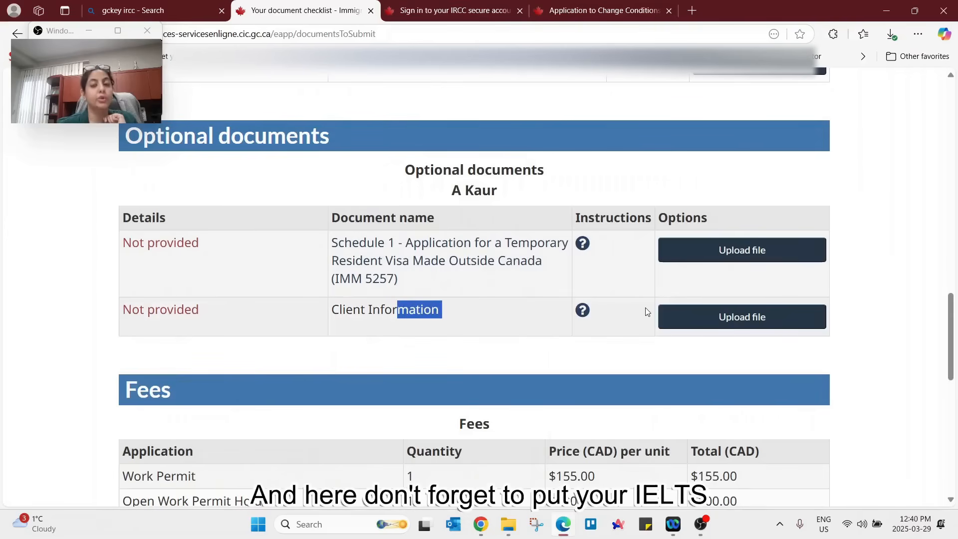
scroll(646, 308, "down", 7)
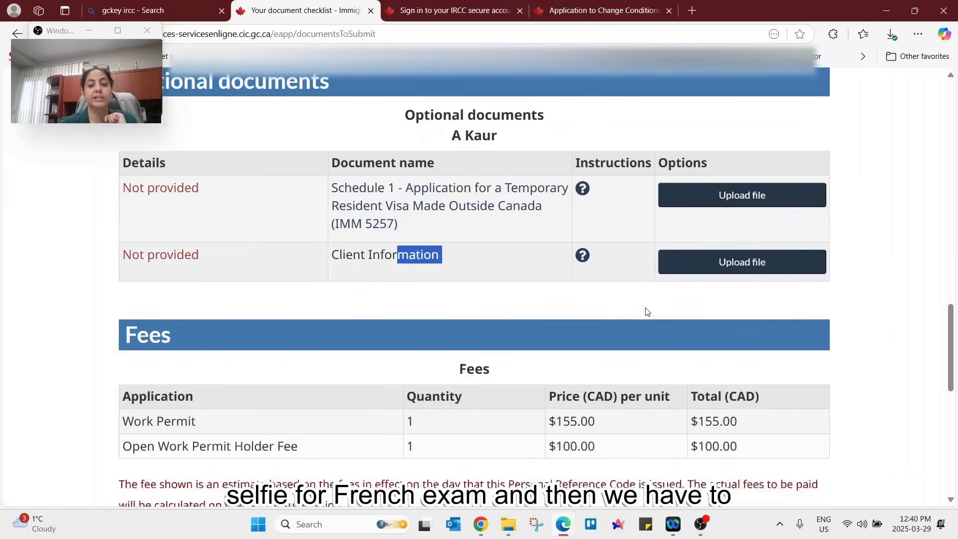
scroll(548, 304, "up", 4)
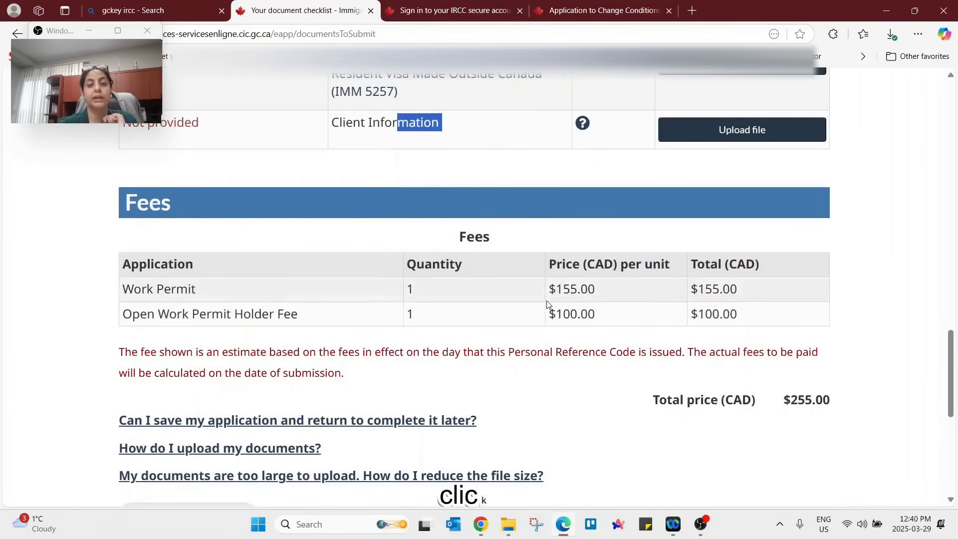
scroll(464, 442, "down", 3)
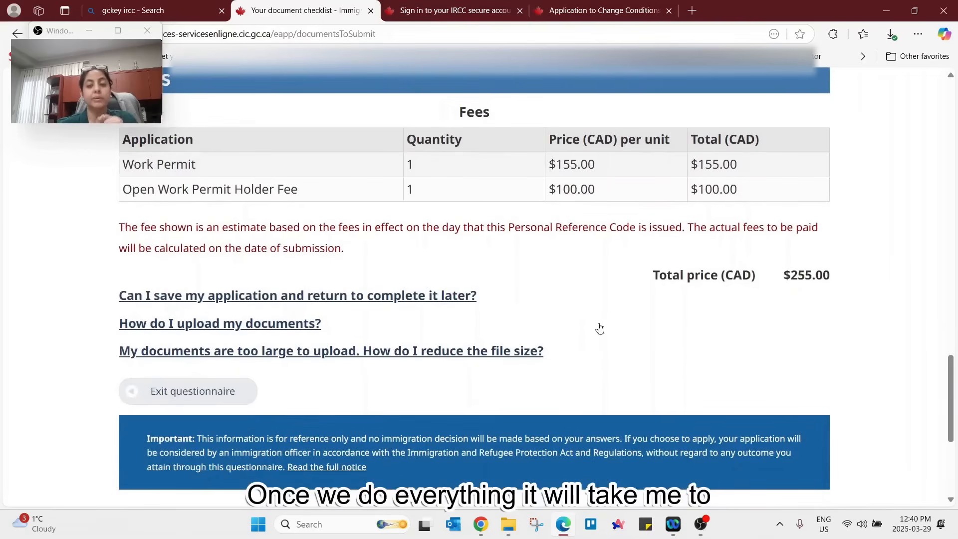
scroll(691, 331, "up", 1)
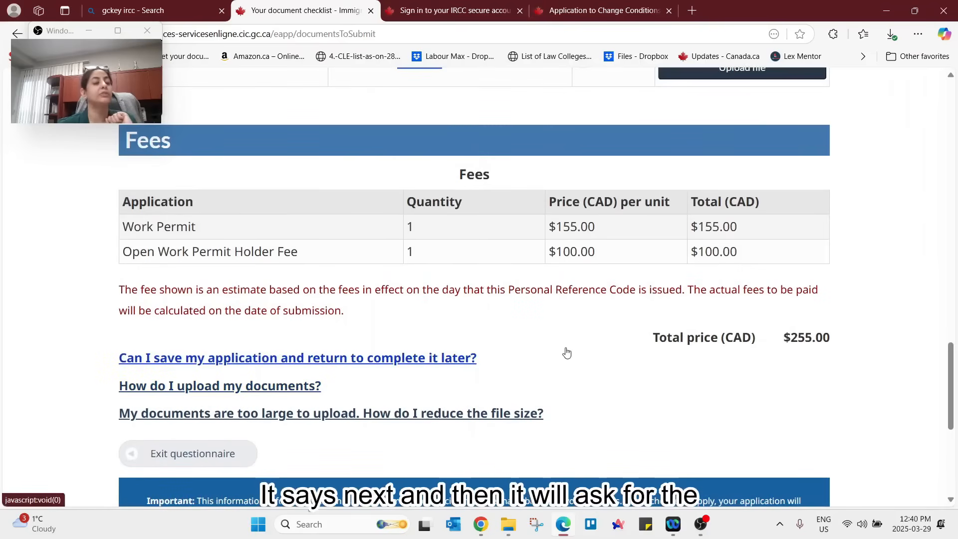
scroll(567, 352, "up", 15)
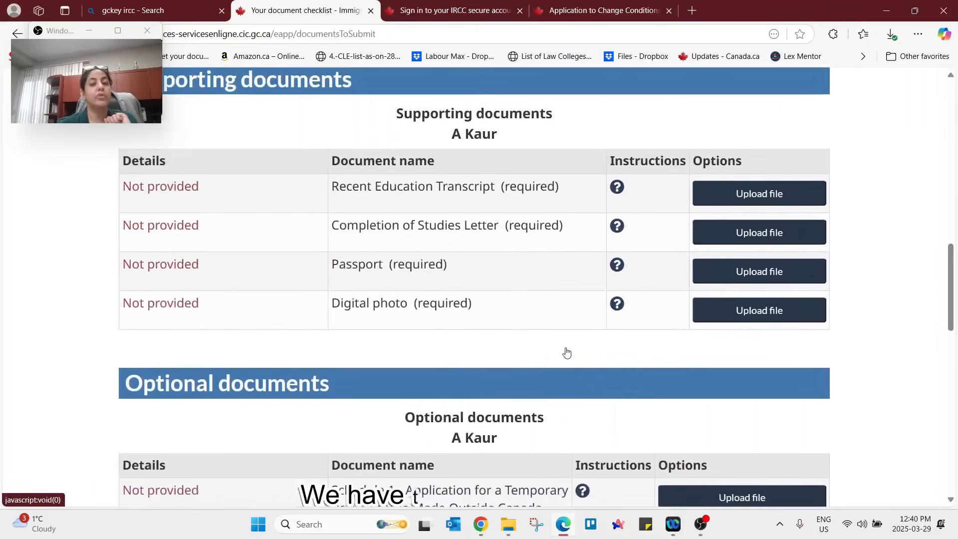